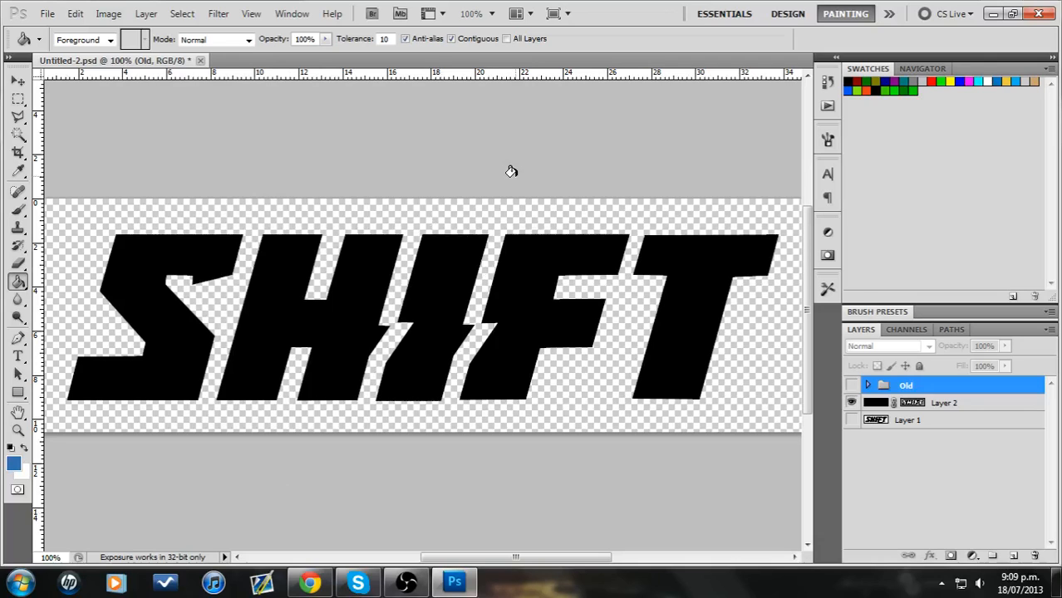
# - View the embossed SHIFT logo reference image in Chrome and return to Photoshop
pyautogui.click(309, 582)
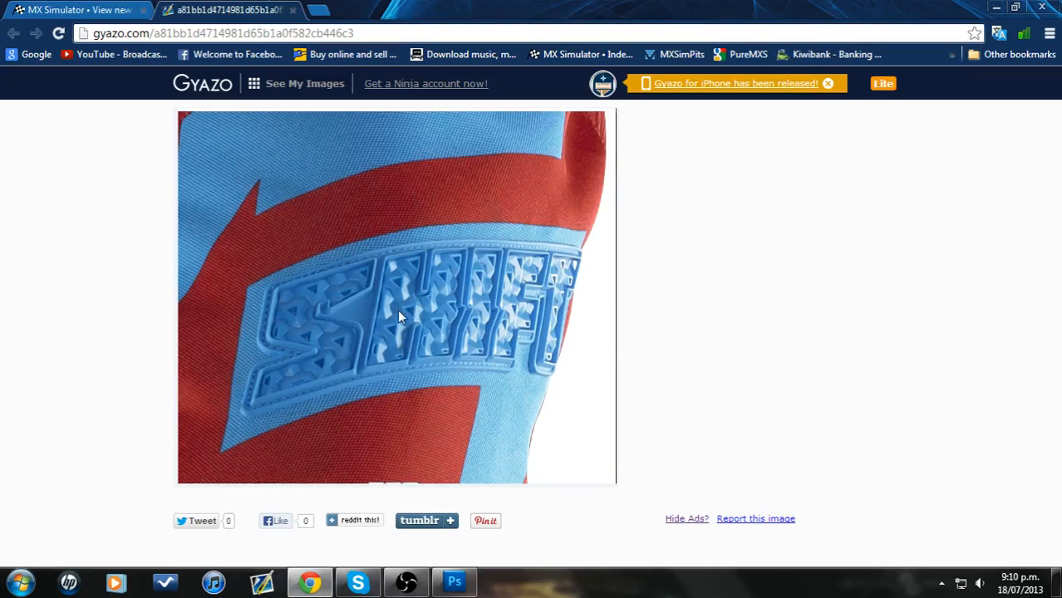
pyautogui.click(457, 583)
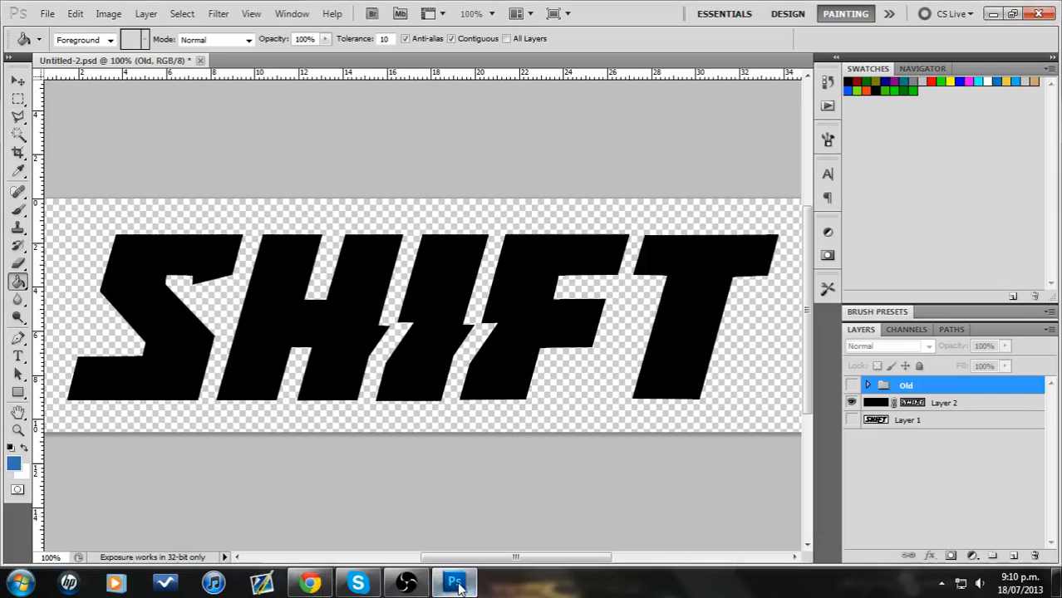
# - Add a new layer above Layer 2 and fill it entirely with grey
pyautogui.click(945, 403)
pyautogui.click(1013, 555)
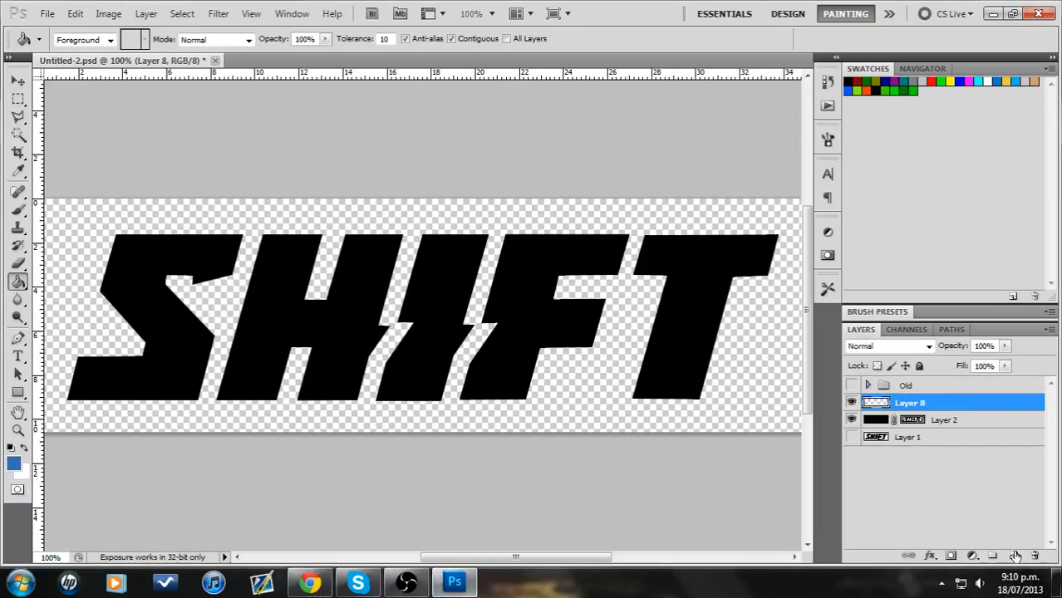
pyautogui.click(914, 79)
pyautogui.hotkey('alt', 'BackSpace')
# - Add a Pattern Overlay to the grey layer using the wide black-and-white triangle pattern
pyautogui.doubleClick(1001, 404)
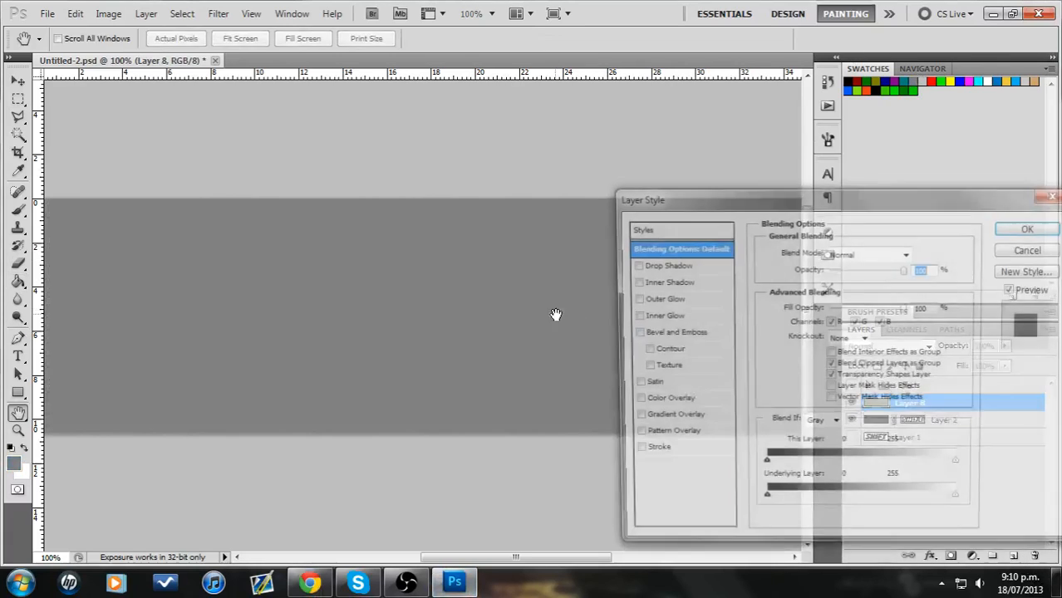
pyautogui.click(631, 435)
pyautogui.click(656, 436)
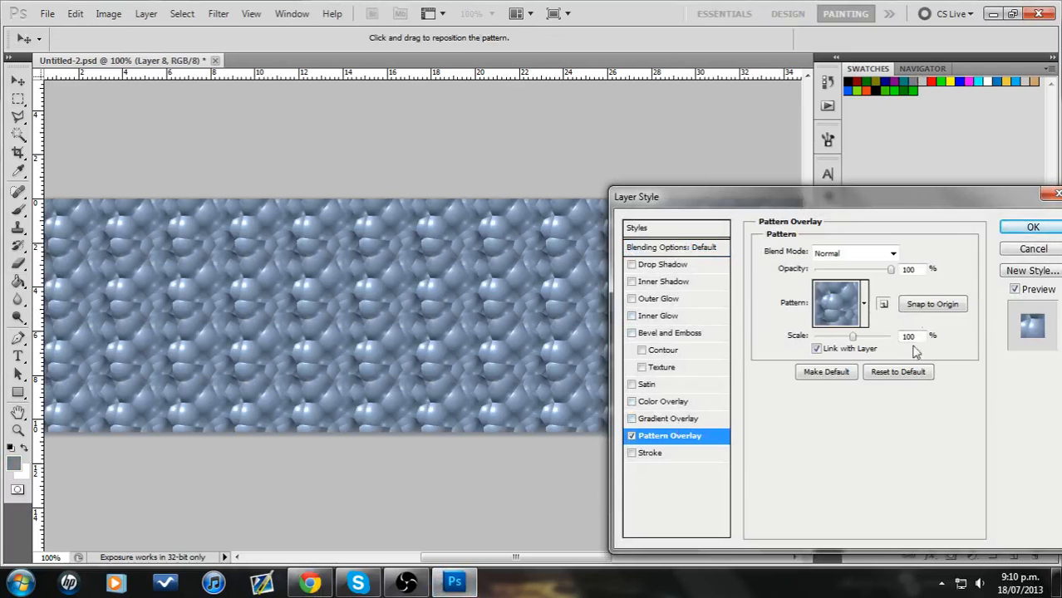
pyautogui.click(864, 306)
pyautogui.click(837, 425)
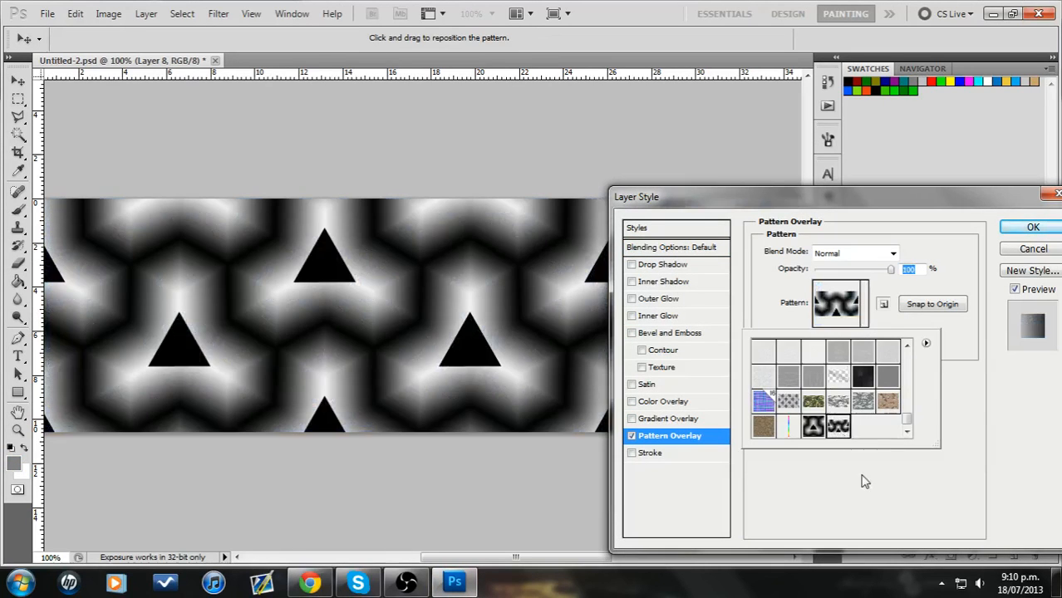
# - Reduce the pattern overlay's scale to about 25% and apply the layer style
pyautogui.click(864, 482)
pyautogui.moveTo(823, 337); pyautogui.dragTo(830, 344)
pyautogui.press('Down')
pyautogui.press('Down')
pyautogui.press('Down')
pyautogui.press('Down')
pyautogui.press('Down')
pyautogui.press('Down')
pyautogui.press('Down')
pyautogui.press('Down')
pyautogui.press('Down')
pyautogui.press('Down')
pyautogui.press('Down')
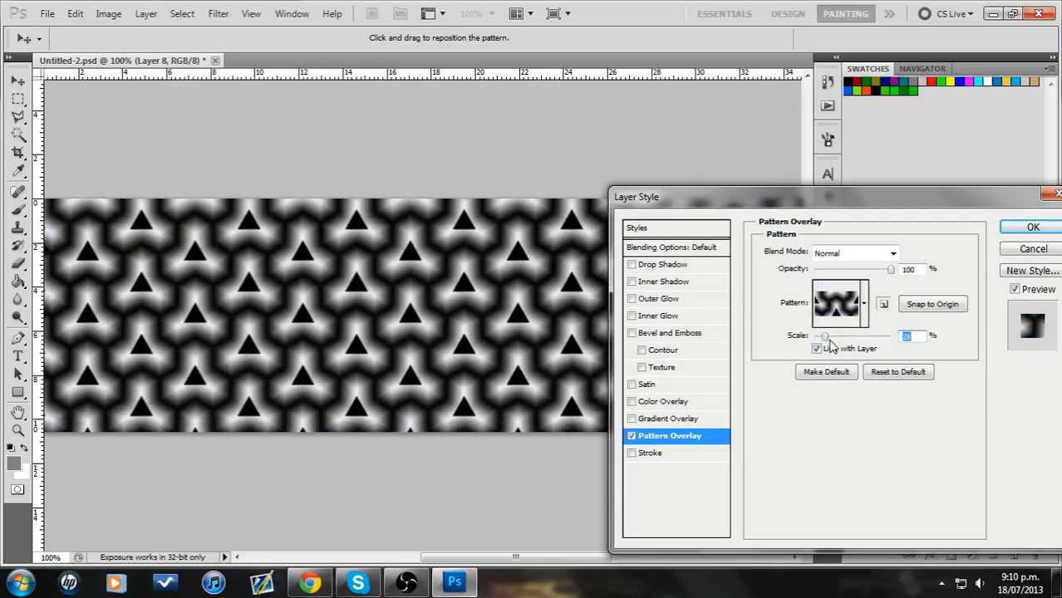
pyautogui.press('Up')
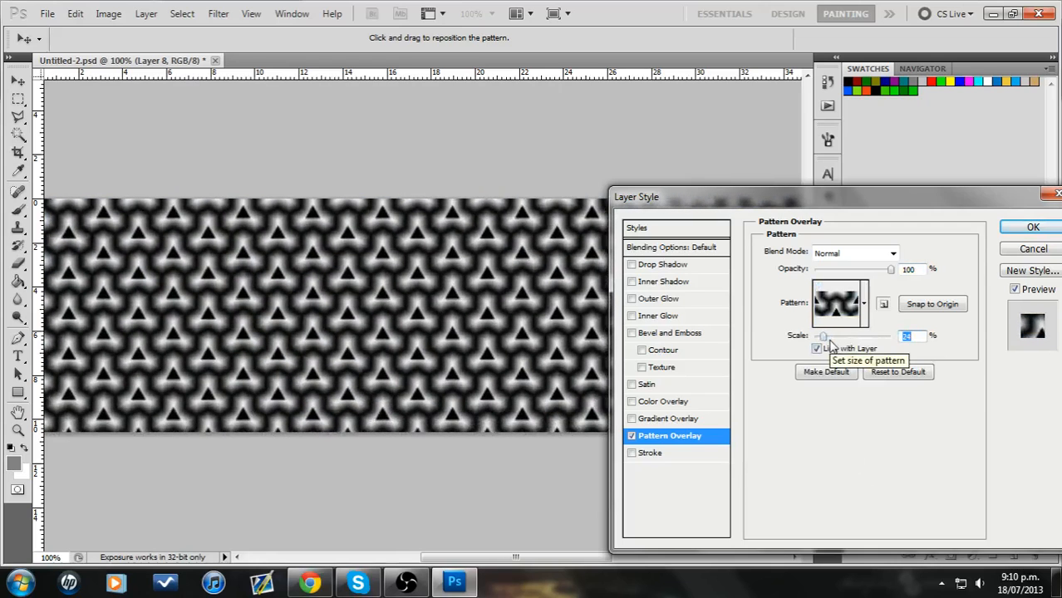
pyautogui.click(1032, 227)
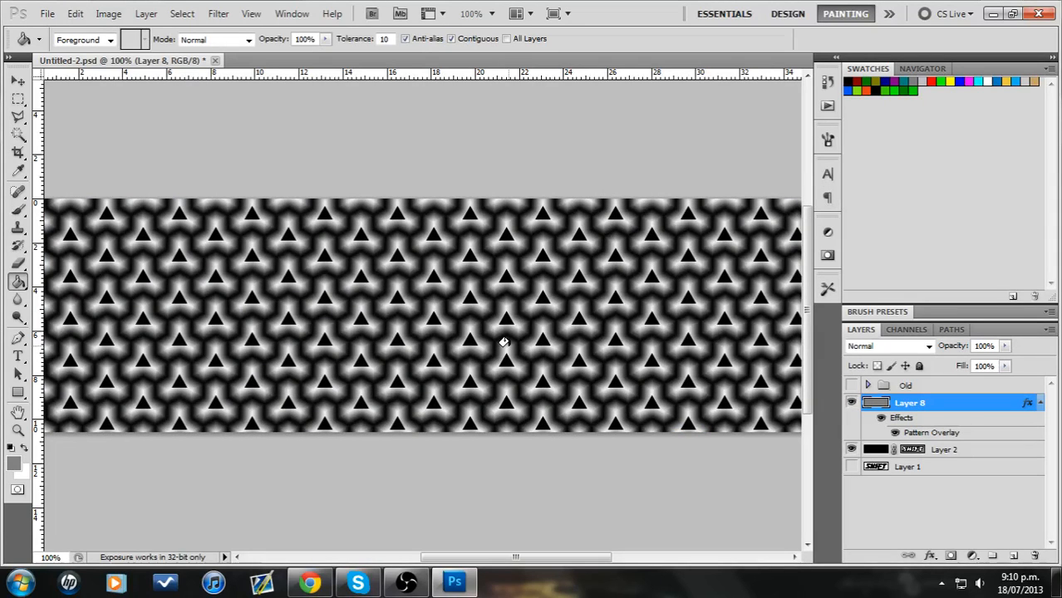
# - Compare the triangle pattern with the reference image in Chrome and delete the pattern layer
pyautogui.click(850, 403)
pyautogui.click(851, 403)
pyautogui.click(309, 582)
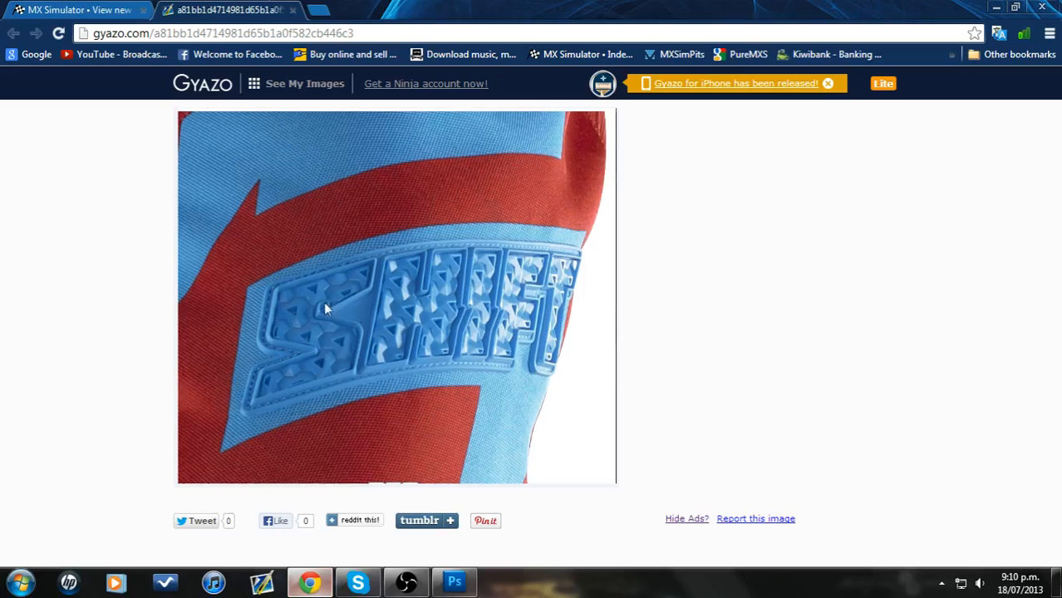
pyautogui.click(309, 582)
pyautogui.click(309, 584)
pyautogui.click(309, 583)
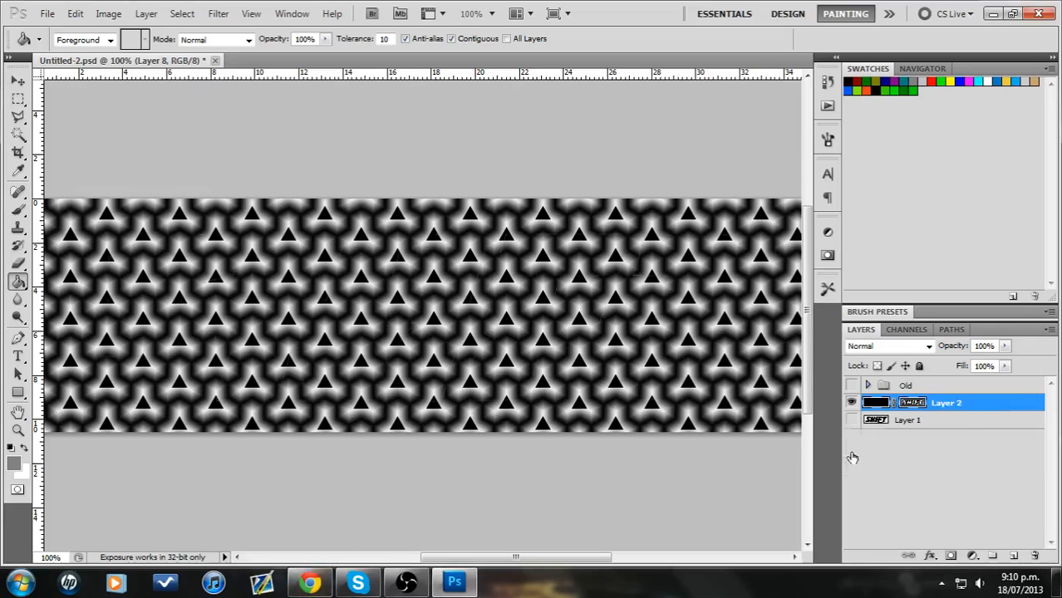
pyautogui.press('Delete')
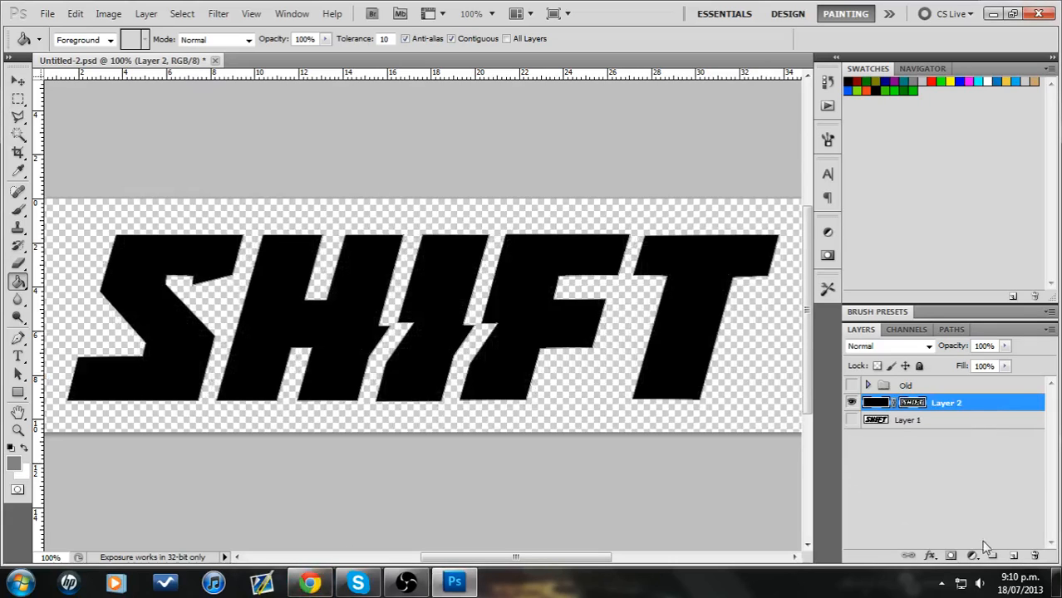
# - Create a new layer group above Layer 2 and name it Height
pyautogui.click(991, 557)
pyautogui.doubleClick(913, 404)
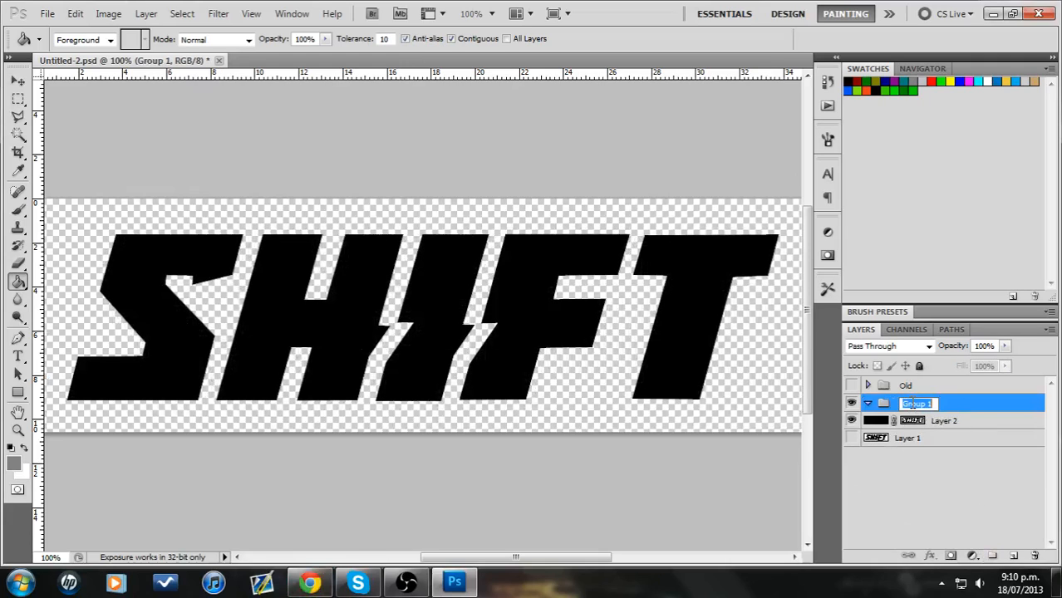
pyautogui.write('Height')
pyautogui.press('Return')
# - Duplicate Layer 2, place the copy inside the Height group, and duplicate that copy once more
pyautogui.rightClick(960, 426)
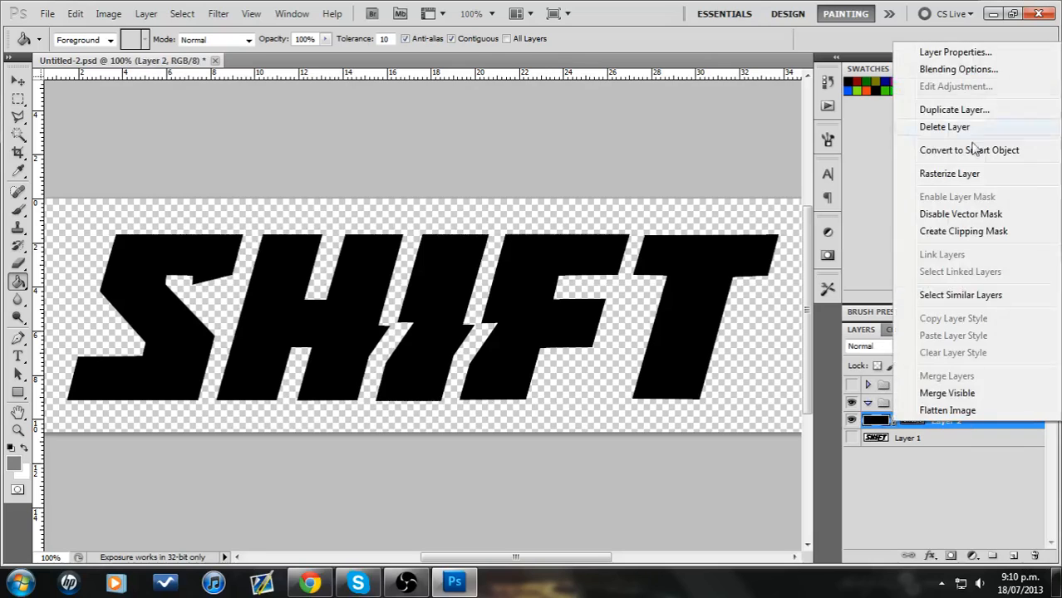
pyautogui.click(964, 110)
pyautogui.click(678, 178)
pyautogui.moveTo(953, 421); pyautogui.dragTo(944, 406)
pyautogui.rightClick(960, 421)
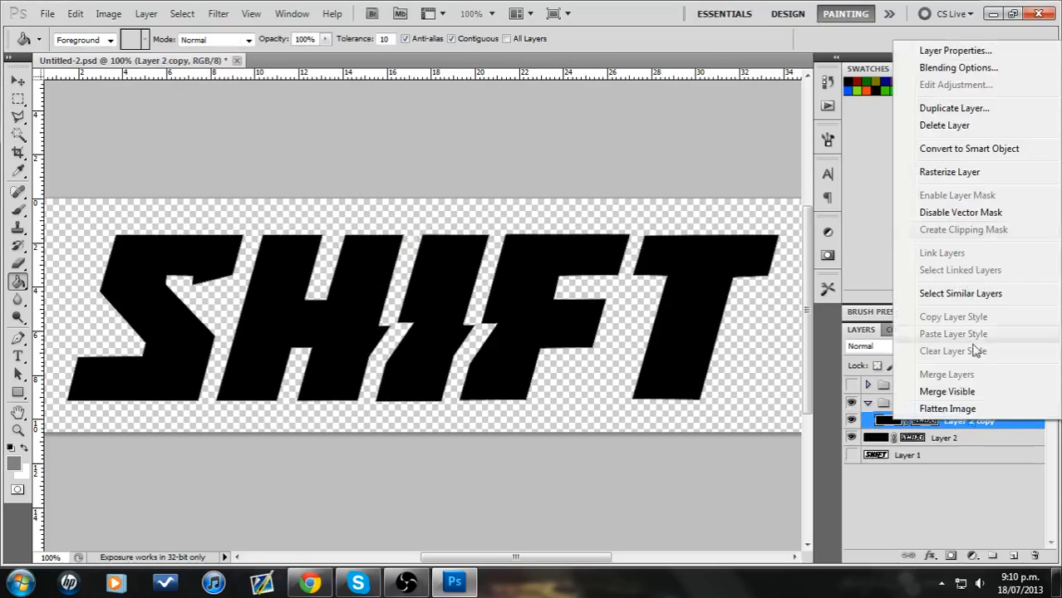
pyautogui.click(1012, 110)
pyautogui.click(665, 174)
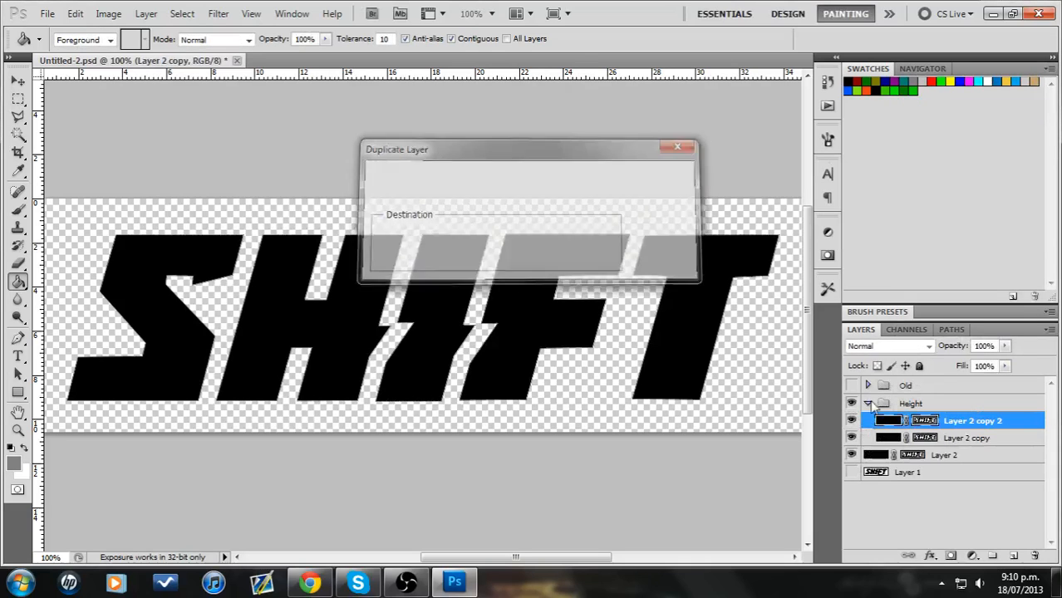
# - Hide Layer 2 copy 2 and fill the lettering on Layer 2 copy with grey
pyautogui.click(851, 421)
pyautogui.click(884, 438)
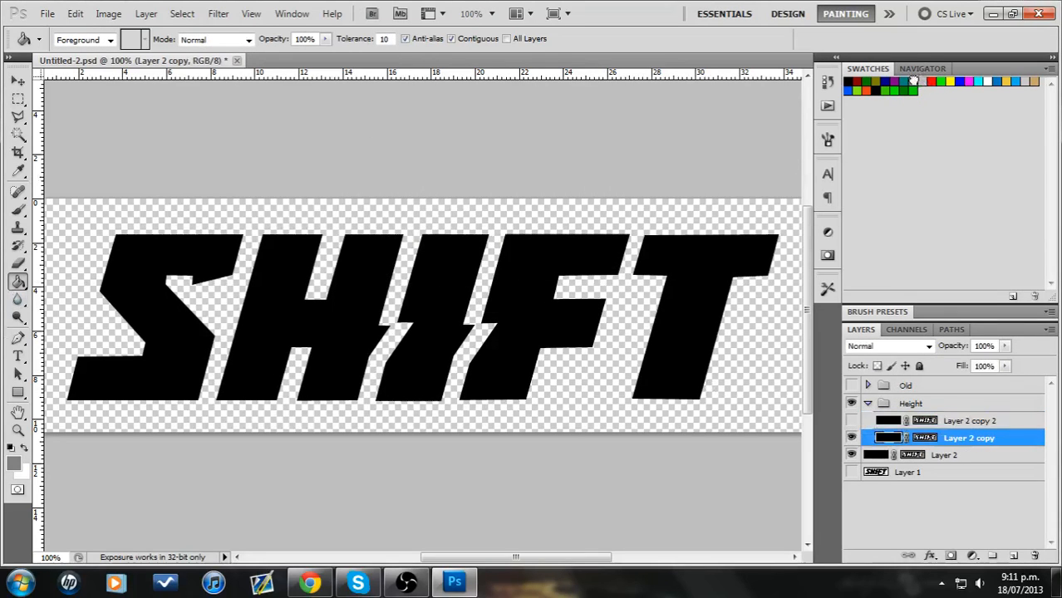
pyautogui.click(426, 346)
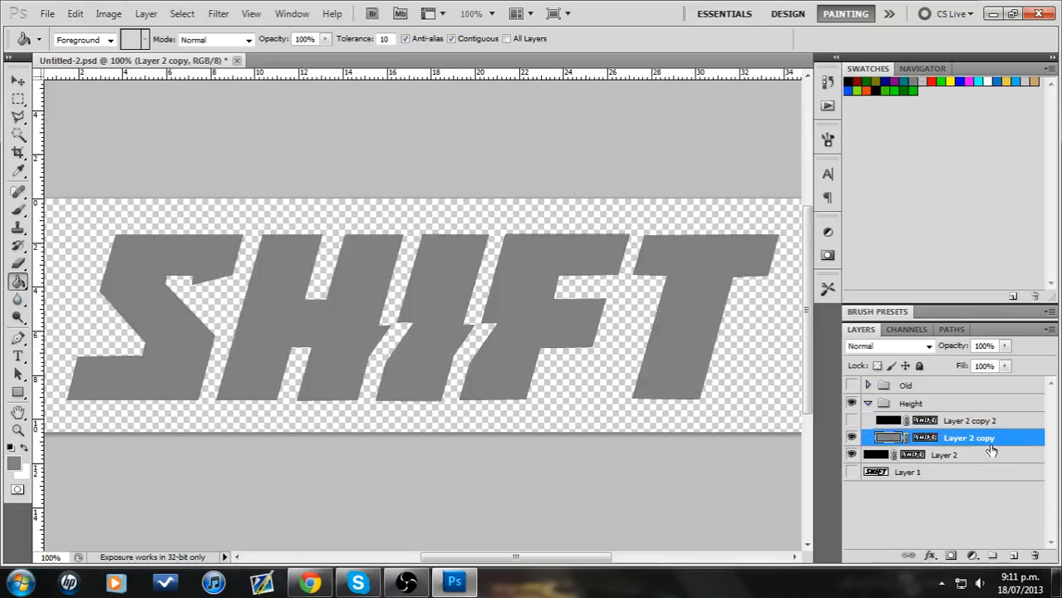
# - Temporarily hide the grey Layer 2 copy to inspect Layer 2 and its vector mask
pyautogui.click(851, 438)
pyautogui.click(876, 457)
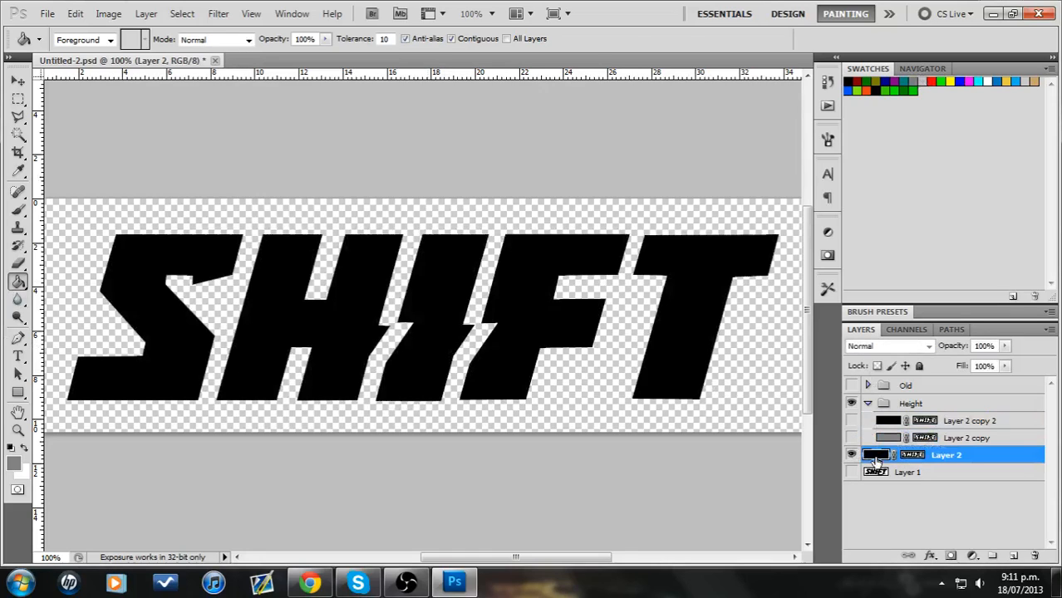
pyautogui.click(914, 458)
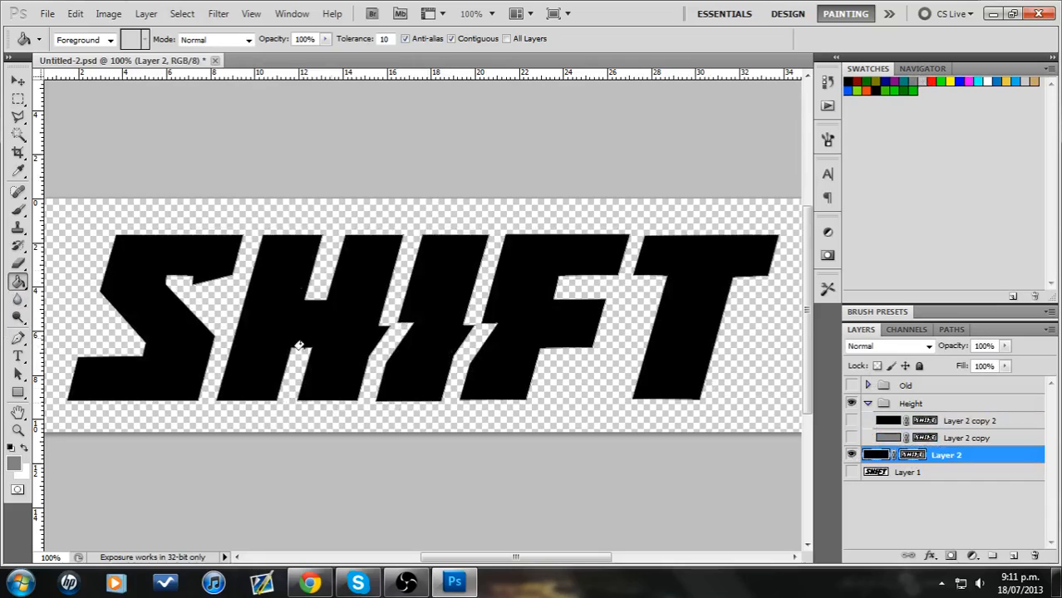
pyautogui.click(851, 438)
# - Add a Stroke effect to Layer 2 copy and check the logo outline in the Chrome reference image
pyautogui.click(968, 440)
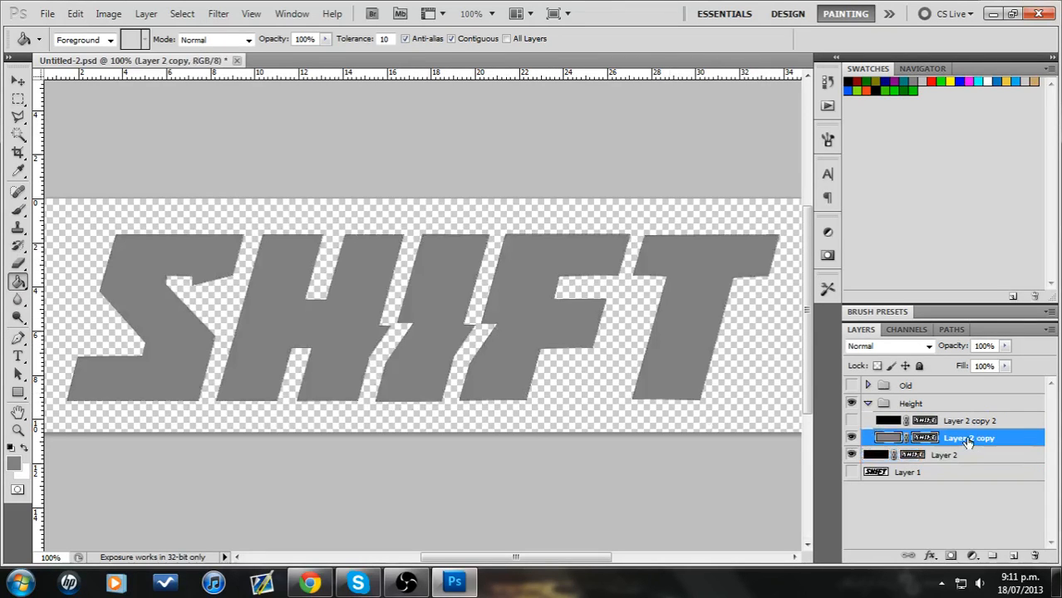
pyautogui.doubleClick(1014, 441)
pyautogui.click(649, 456)
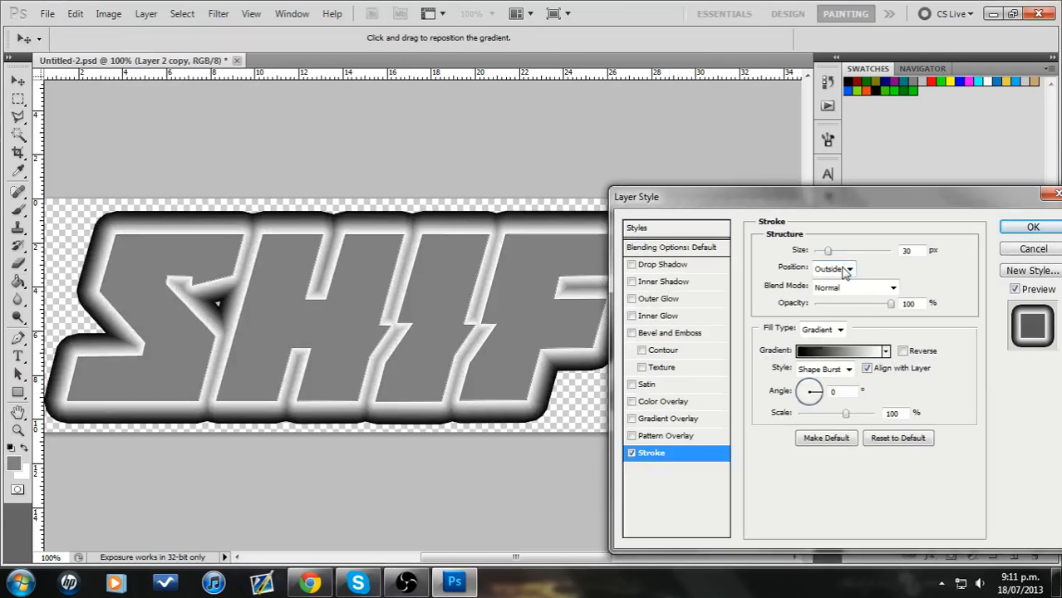
pyautogui.click(299, 585)
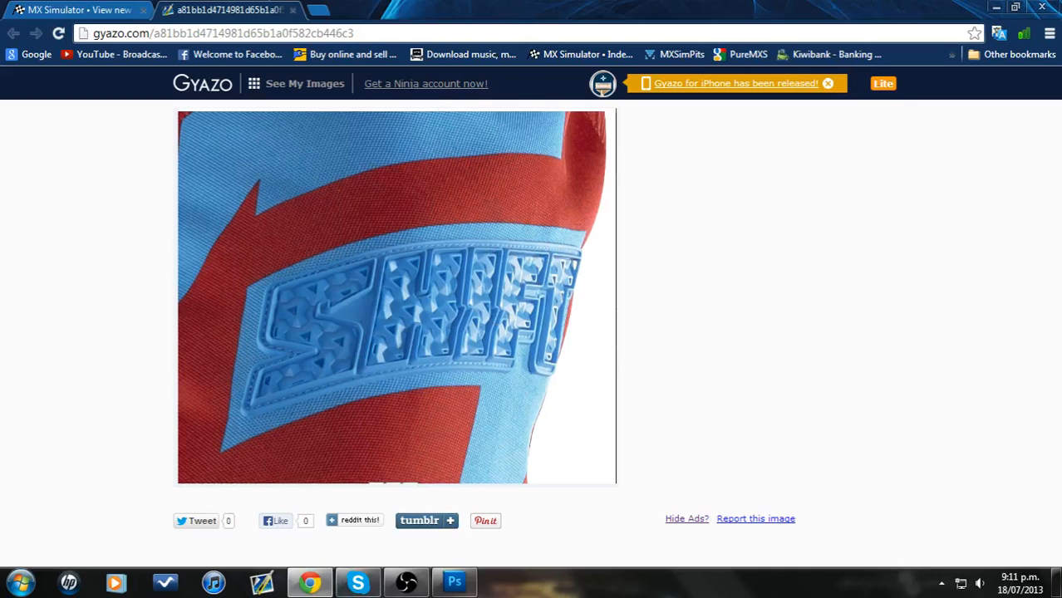
pyautogui.click(455, 582)
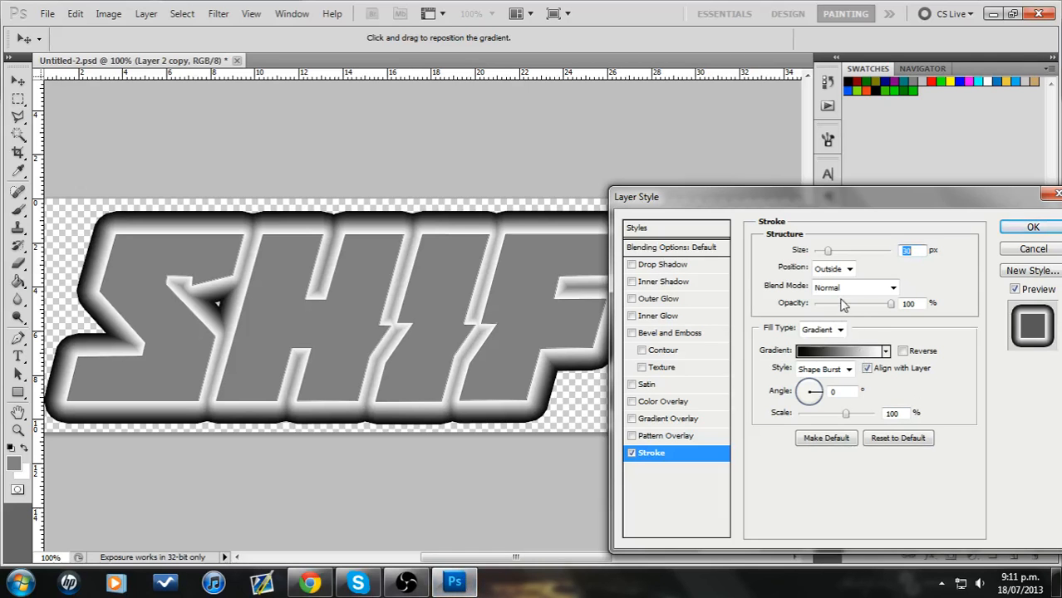
# - Set the stroke size of Layer 2 copy to 20 px
pyautogui.press('Down')
pyautogui.press('Down')
pyautogui.press('Down')
pyautogui.press('Down')
pyautogui.press('Down')
pyautogui.press('Down')
pyautogui.press('Down')
pyautogui.press('Down')
pyautogui.press('Down')
pyautogui.press('Down')
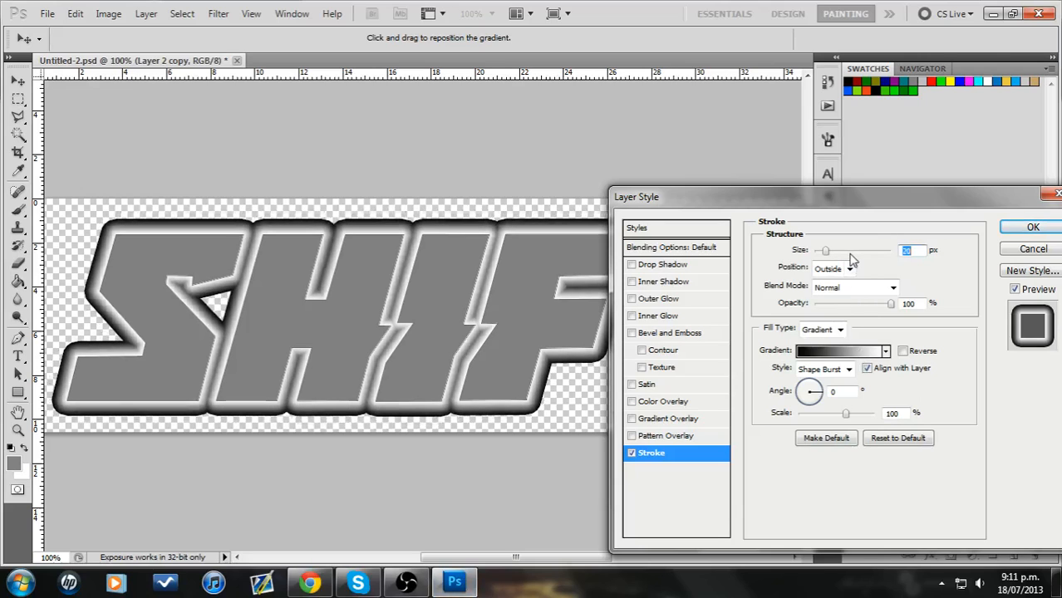
# - Change the stroke's fill type to Color, sample the lettering's grey (#808080), and apply the layer style
pyautogui.click(835, 330)
pyautogui.click(817, 346)
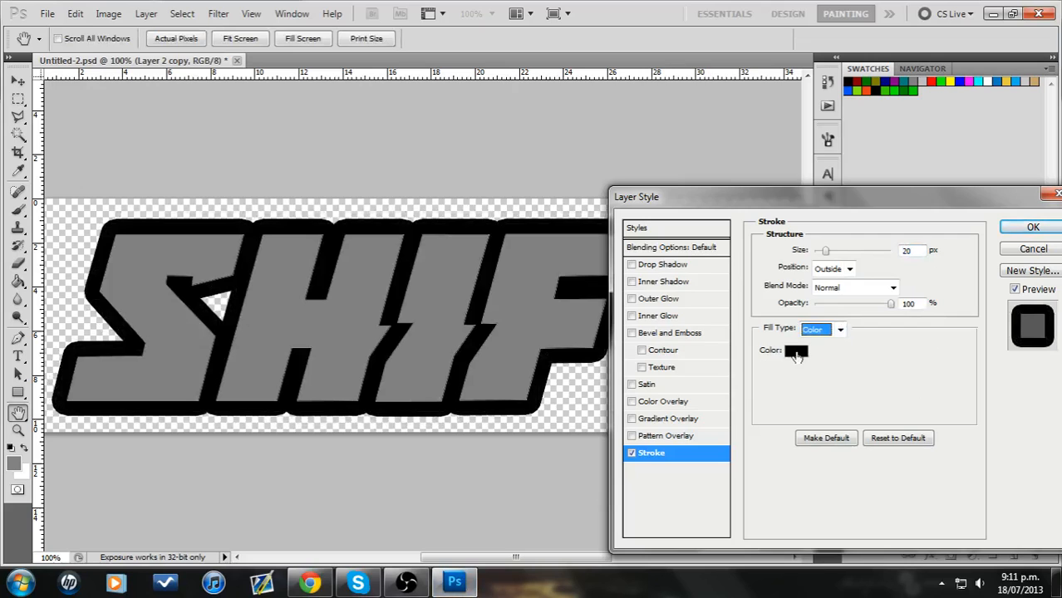
pyautogui.click(803, 353)
pyautogui.click(271, 314)
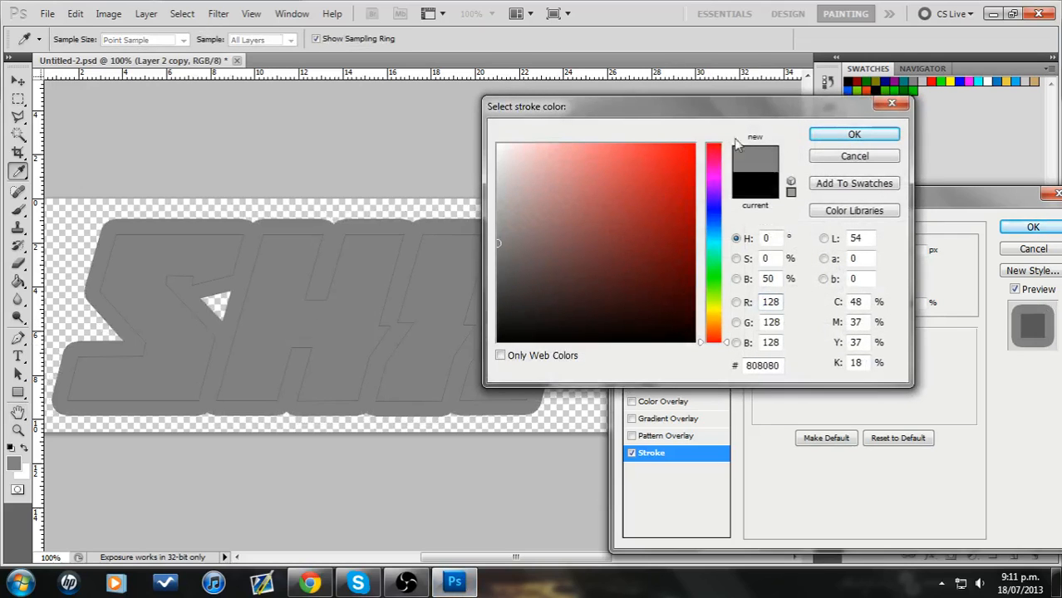
pyautogui.click(853, 135)
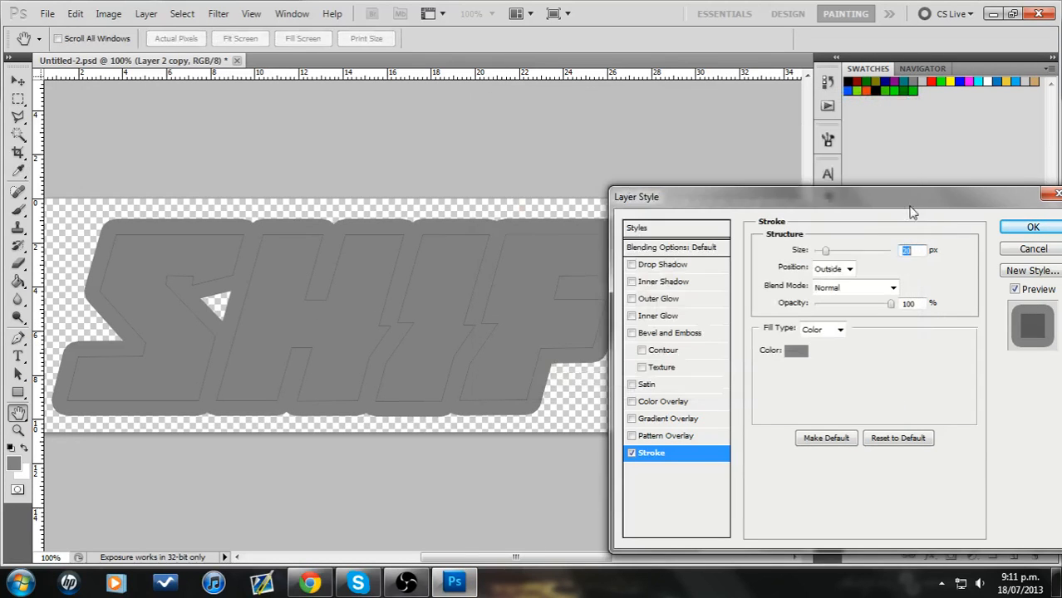
pyautogui.click(1033, 227)
# - Hide Layer 2 and preview the grey stroked copy with and without Layer 2 copy 2, leaving the latter hidden
pyautogui.click(851, 485)
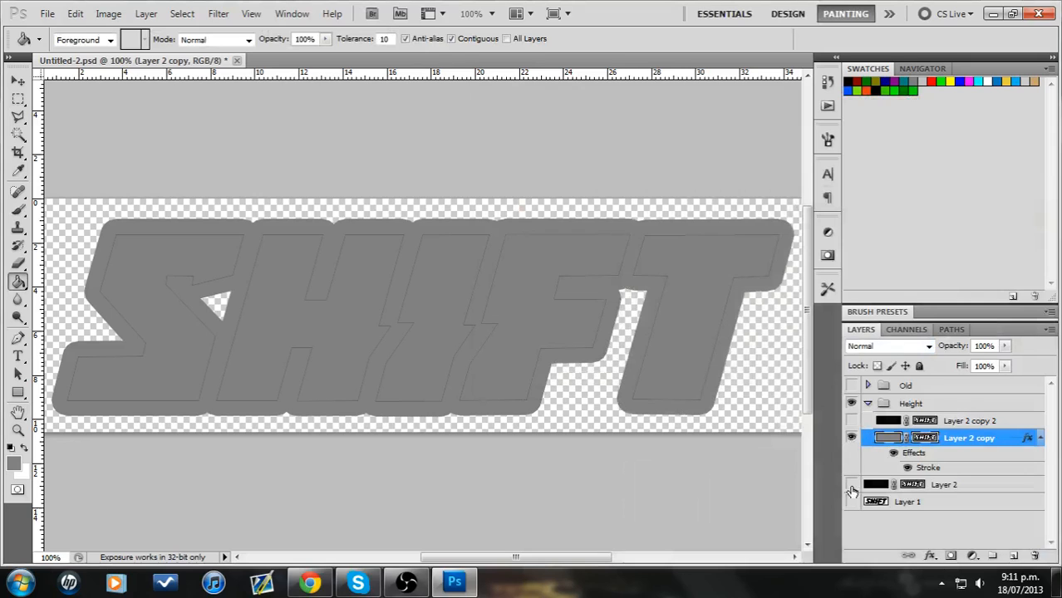
pyautogui.click(851, 439)
pyautogui.click(851, 439)
pyautogui.click(851, 420)
pyautogui.click(864, 422)
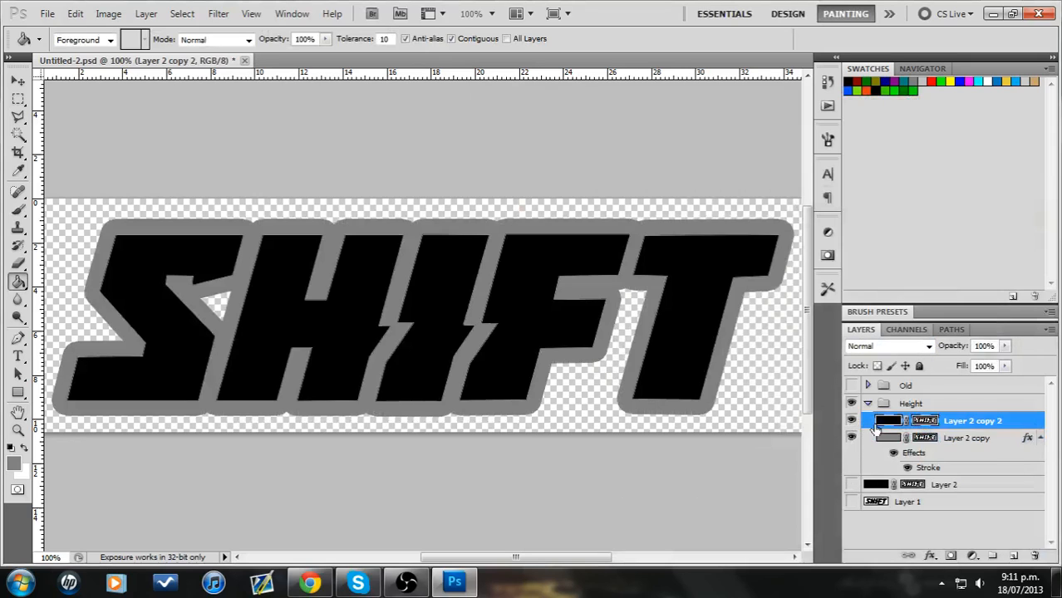
pyautogui.click(851, 420)
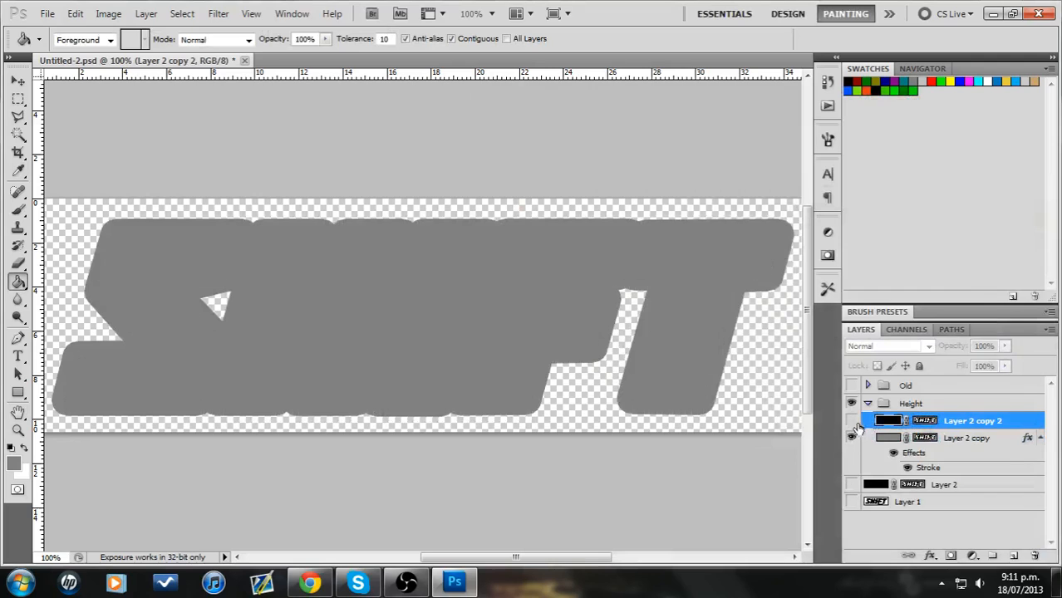
# - Add an empty layer above the stroked Layer 2 copy and merge the two layers
pyautogui.click(995, 439)
pyautogui.keyDown('ctrl'); pyautogui.click(924, 443); pyautogui.keyUp('ctrl')
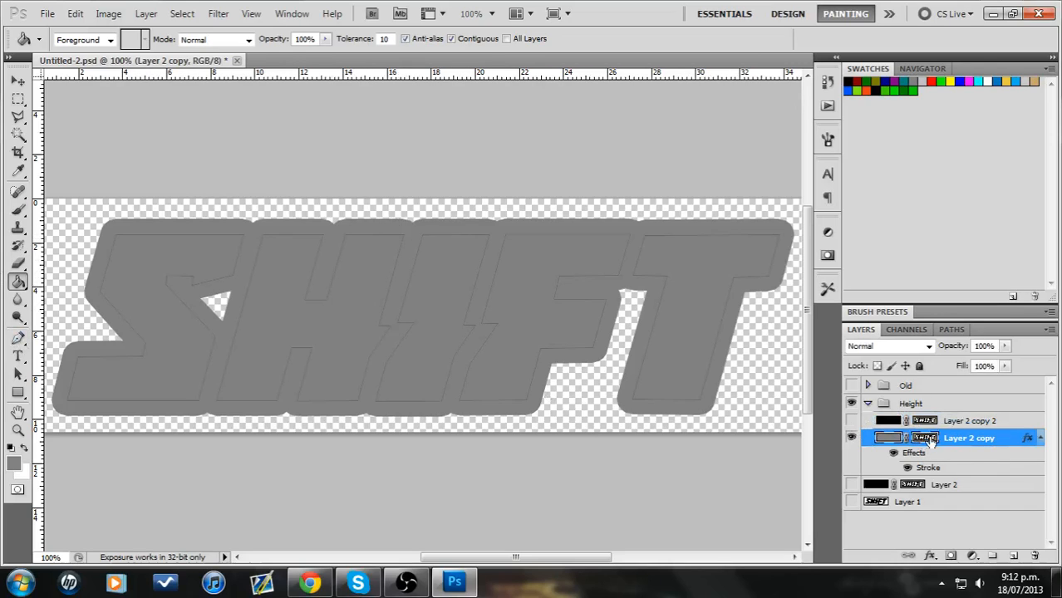
pyautogui.click(1013, 555)
pyautogui.keyDown('ctrl'); pyautogui.click(995, 458); pyautogui.keyUp('ctrl')
pyautogui.rightClick(995, 459)
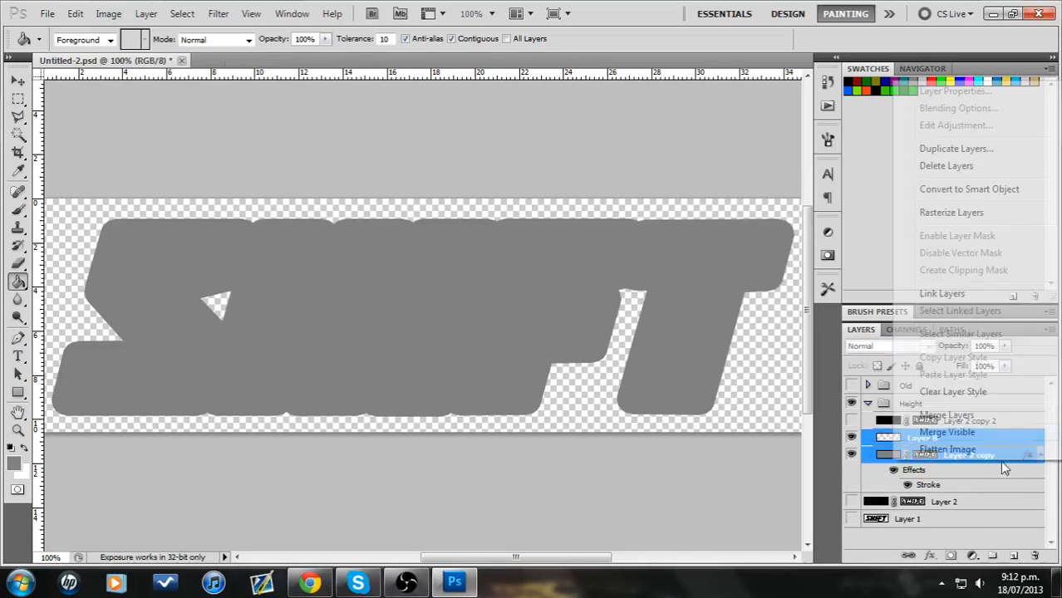
pyautogui.click(983, 413)
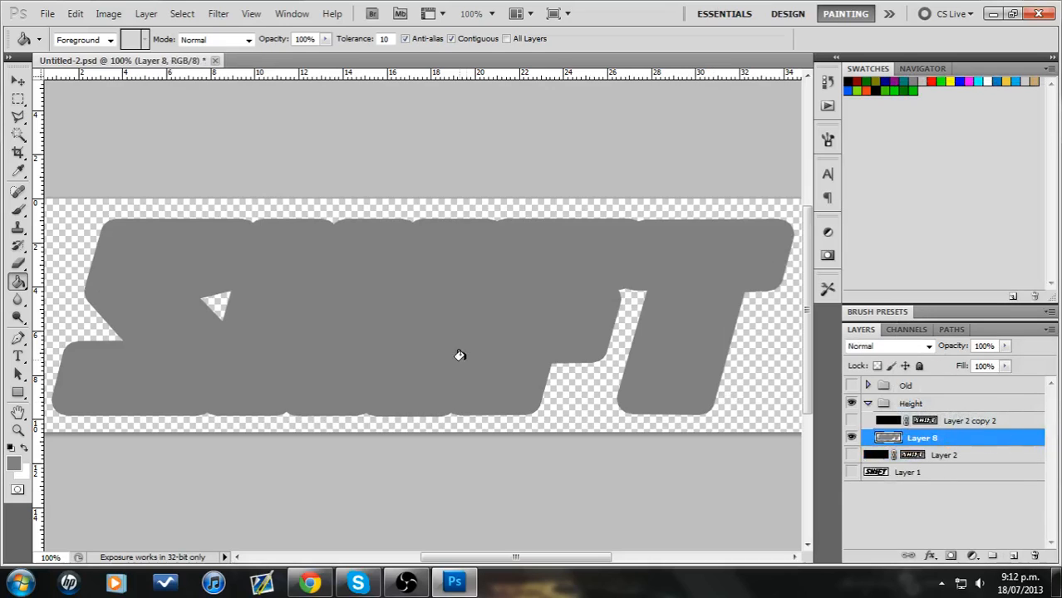
# - Check the embossed logo reference in Chrome and paint over the triangular hole beside the S on Layer 8 with the grey Brush
pyautogui.click(18, 210)
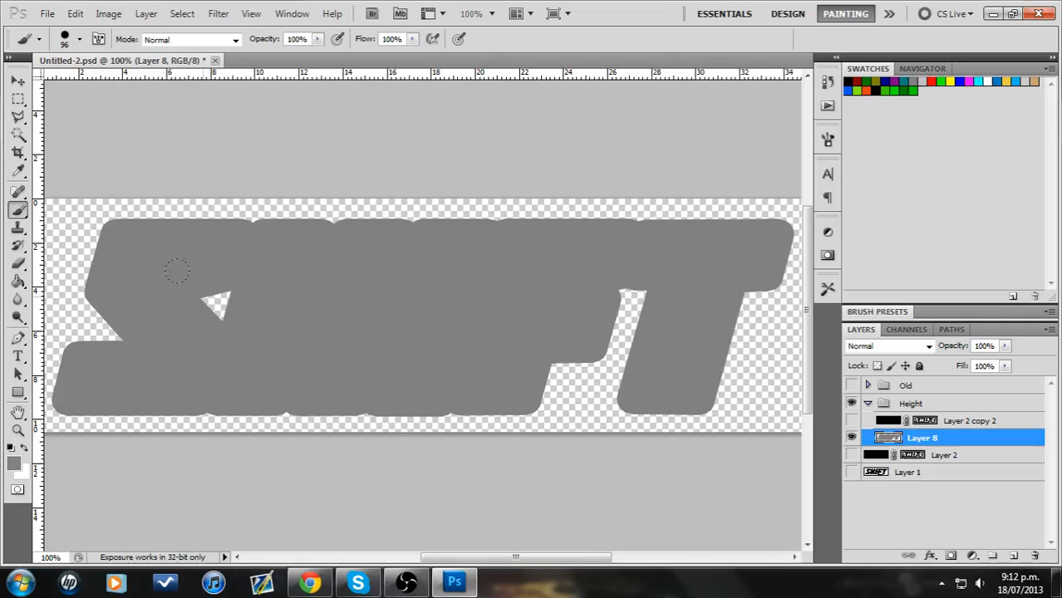
pyautogui.click(309, 582)
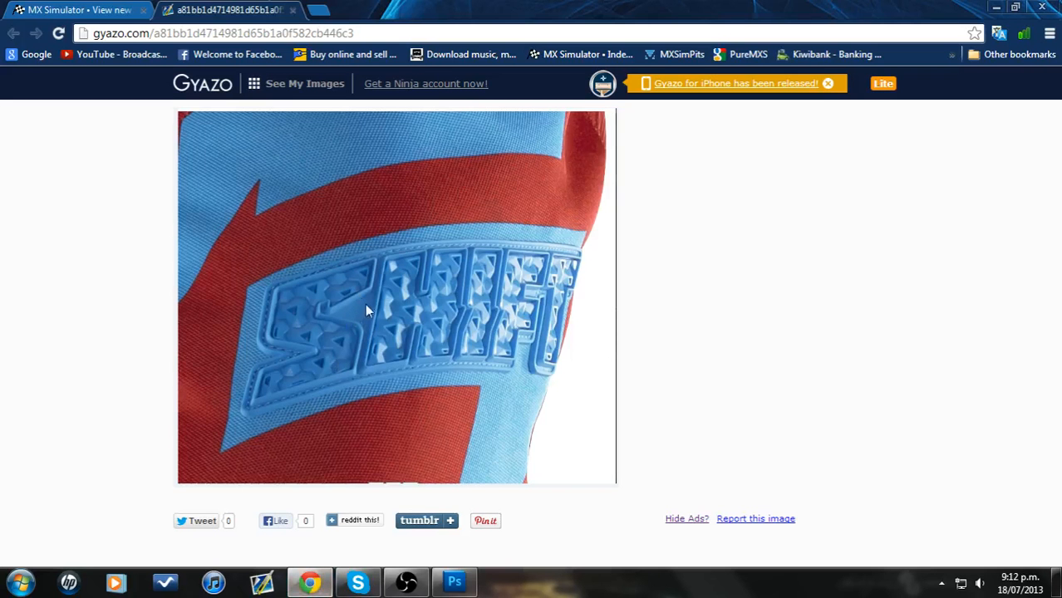
pyautogui.click(301, 581)
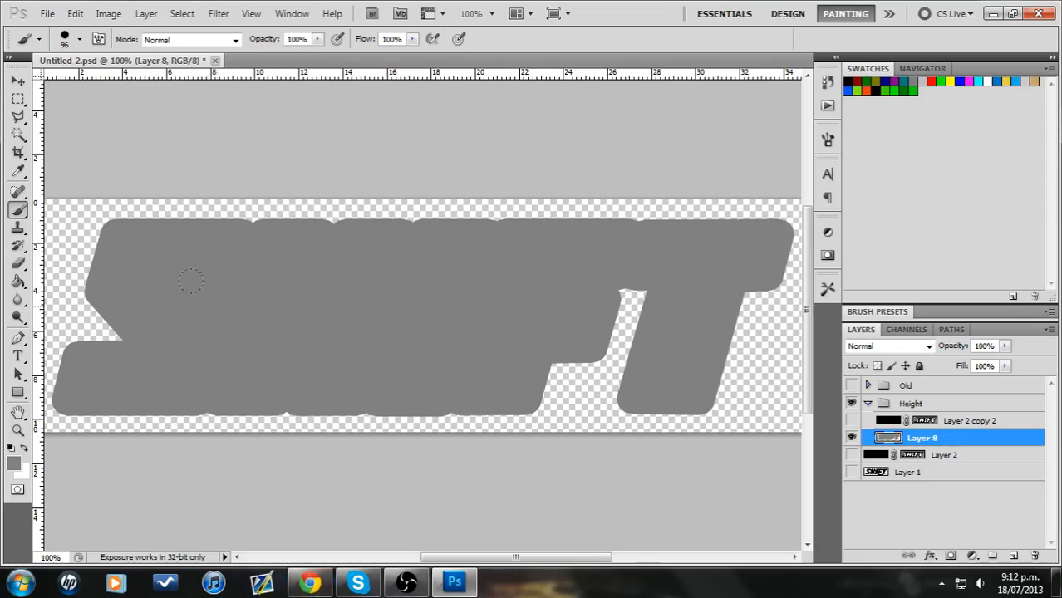
# - Paint the notches along the grey shape's lower edge flat inside a thin rectangular selection, and deselect
pyautogui.click(18, 98)
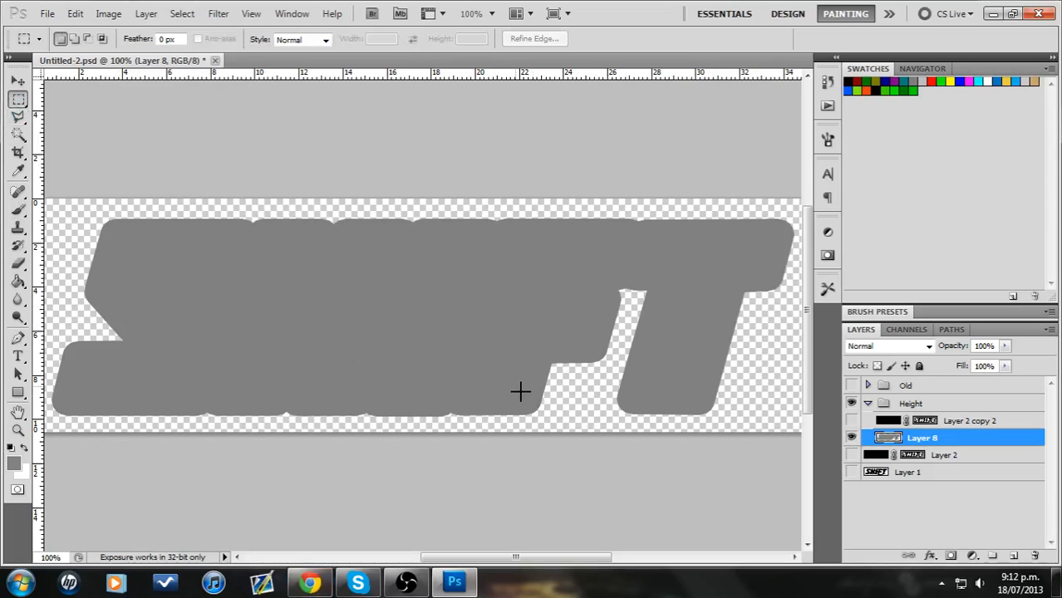
pyautogui.moveTo(129, 412); pyautogui.dragTo(130, 416)
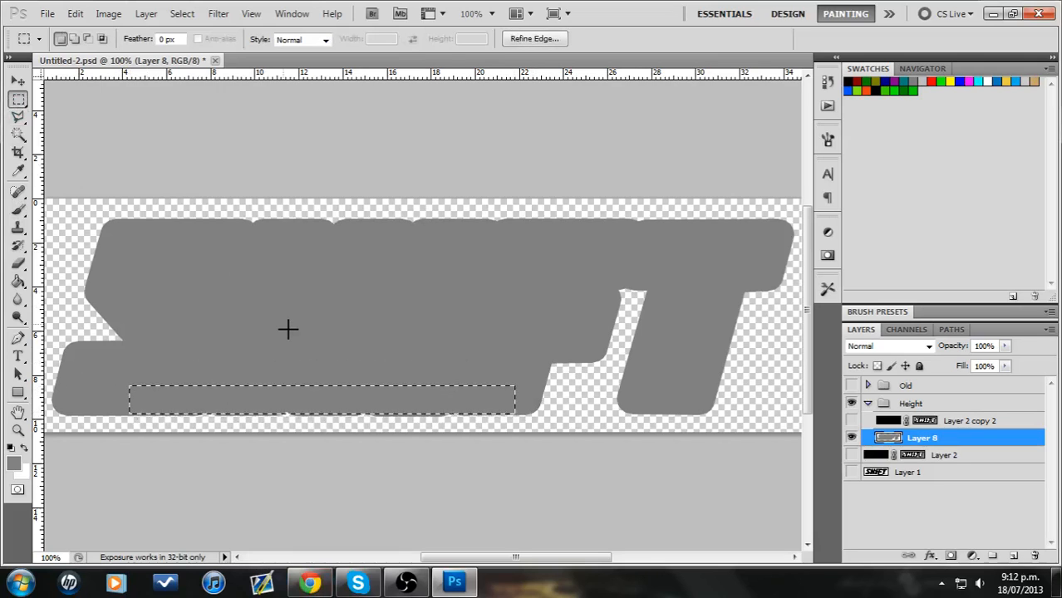
pyautogui.click(18, 208)
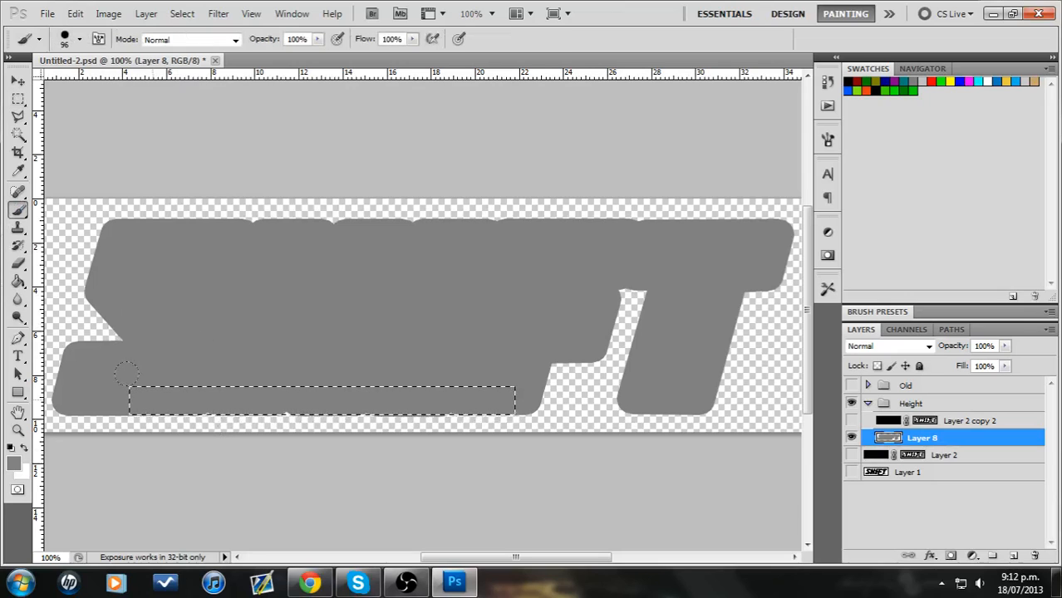
pyautogui.click(17, 99)
pyautogui.click(246, 392)
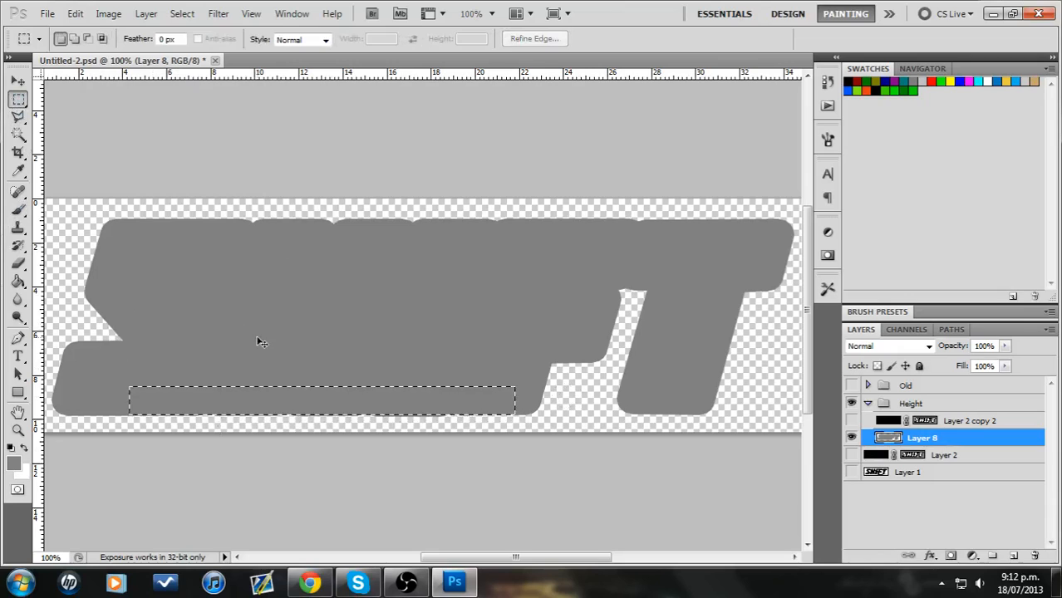
pyautogui.hotkey('ctrl', 'z')
pyautogui.press('b')
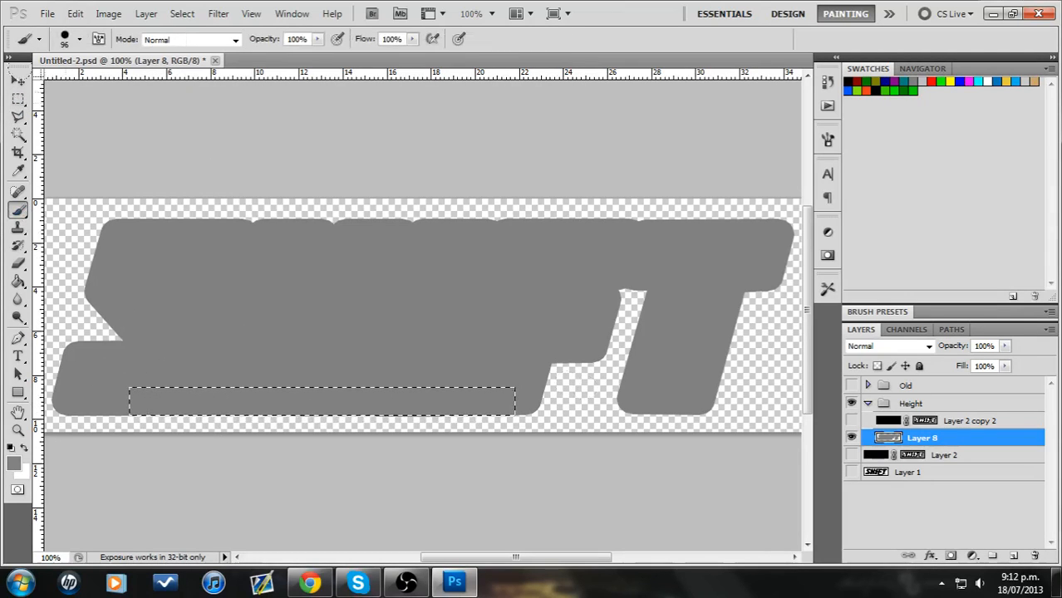
pyautogui.press('m')
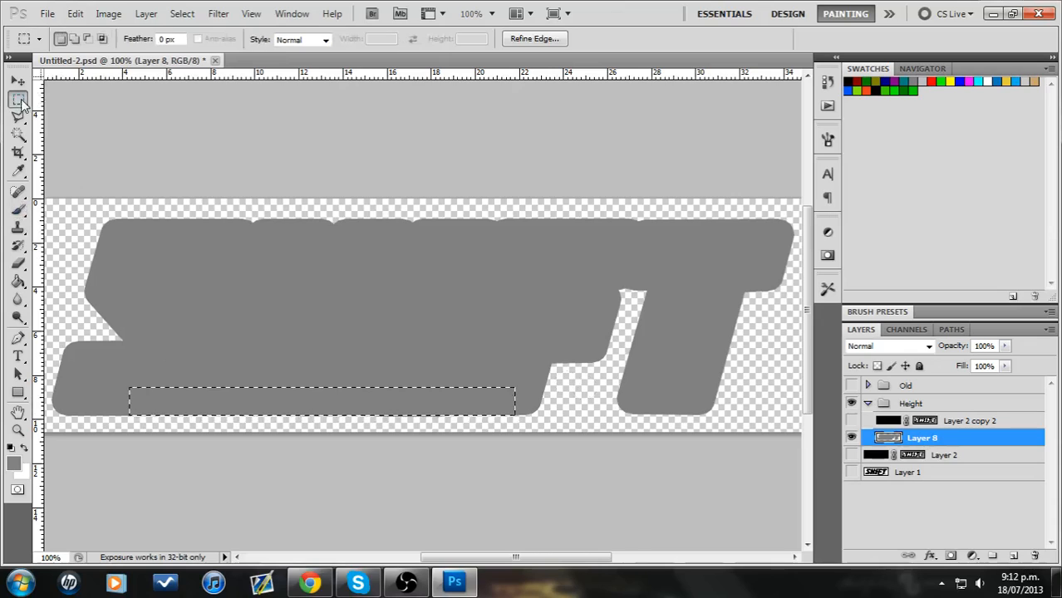
pyautogui.click(298, 402)
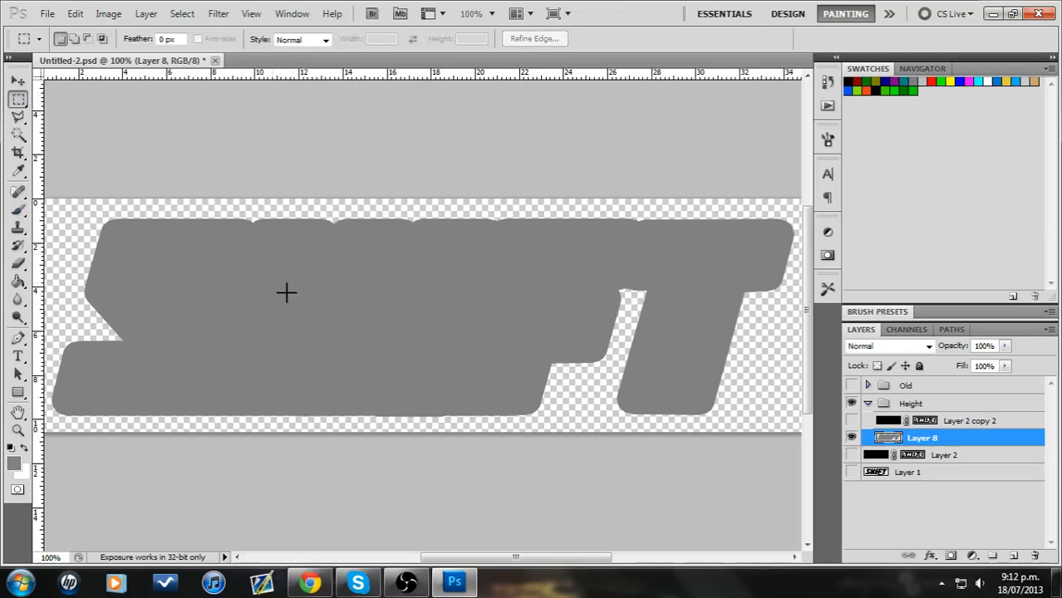
# - Paint the notches along the grey shape's upper edge flat inside a thin rectangular selection, and deselect
pyautogui.moveTo(682, 218)
pyautogui.mouseDown()
pyautogui.moveTo(669, 218)
pyautogui.moveTo(683, 218)
pyautogui.mouseUp()
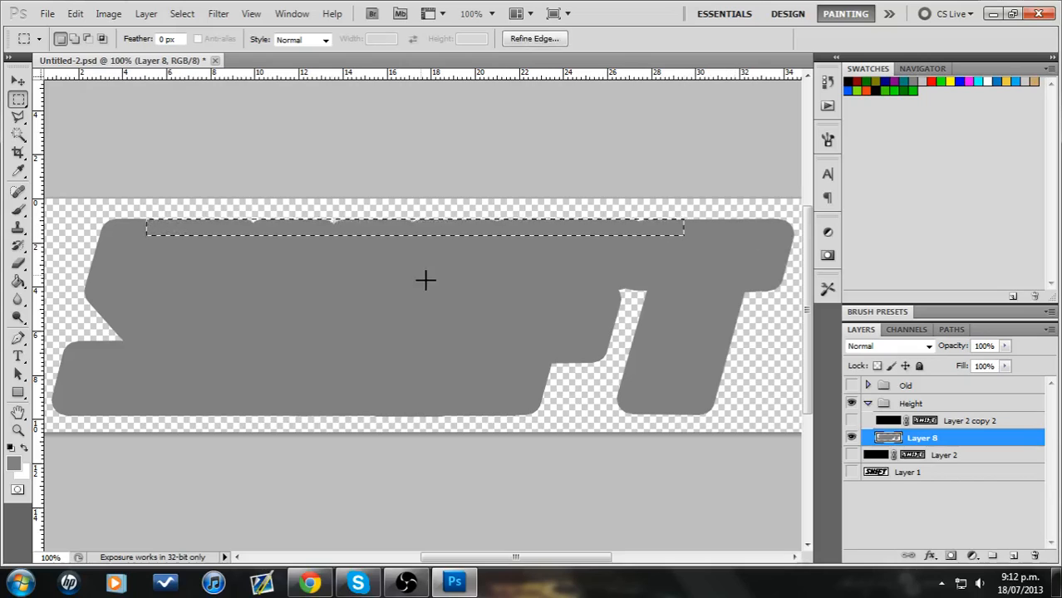
pyautogui.click(19, 211)
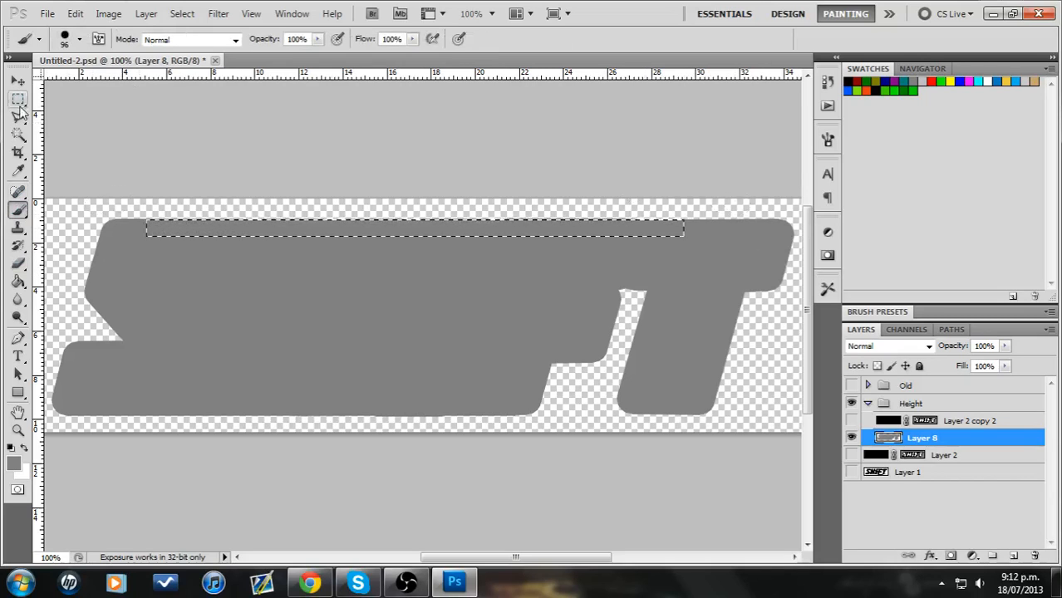
pyautogui.click(19, 99)
pyautogui.click(236, 229)
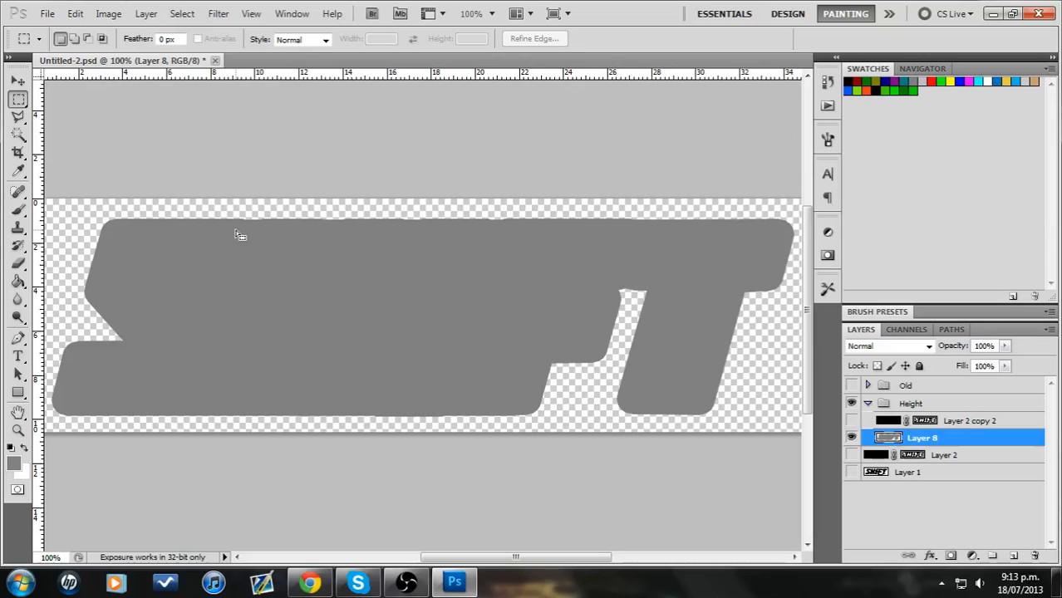
# - Erase the bumps protruding past the shape's upper and lower edges using rectangular selections just outside each edge, and deselect
pyautogui.moveTo(691, 199); pyautogui.dragTo(65, 221)
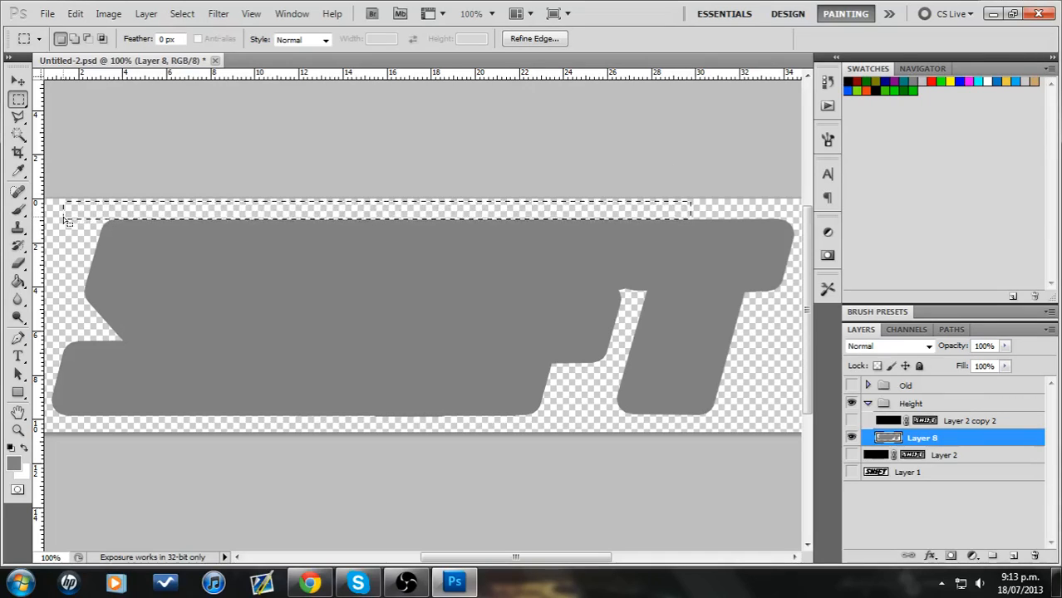
pyautogui.press('e')
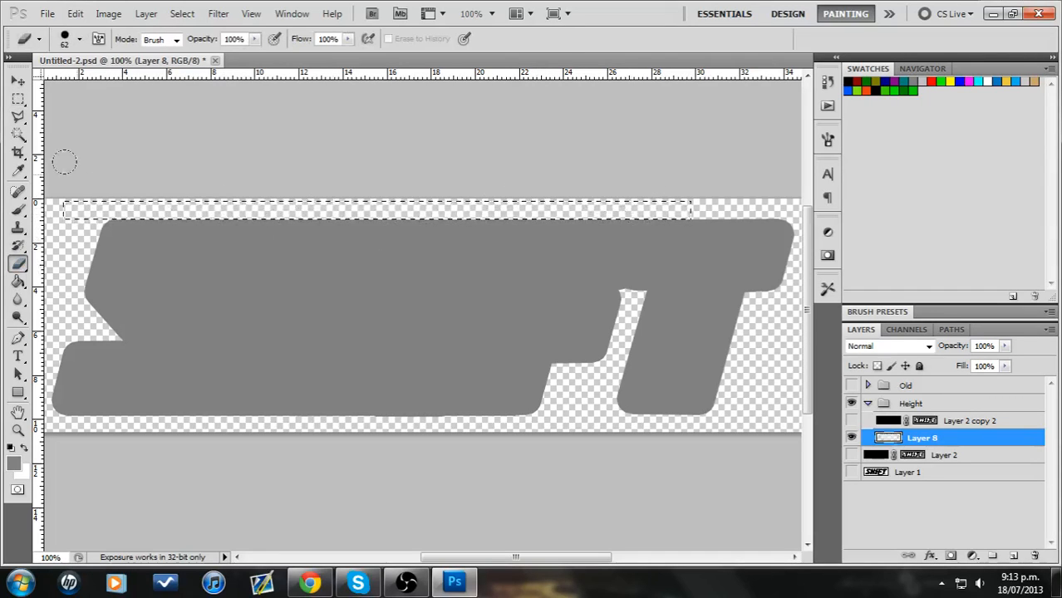
pyautogui.press('m')
pyautogui.hotkey('ctrl', 'd')
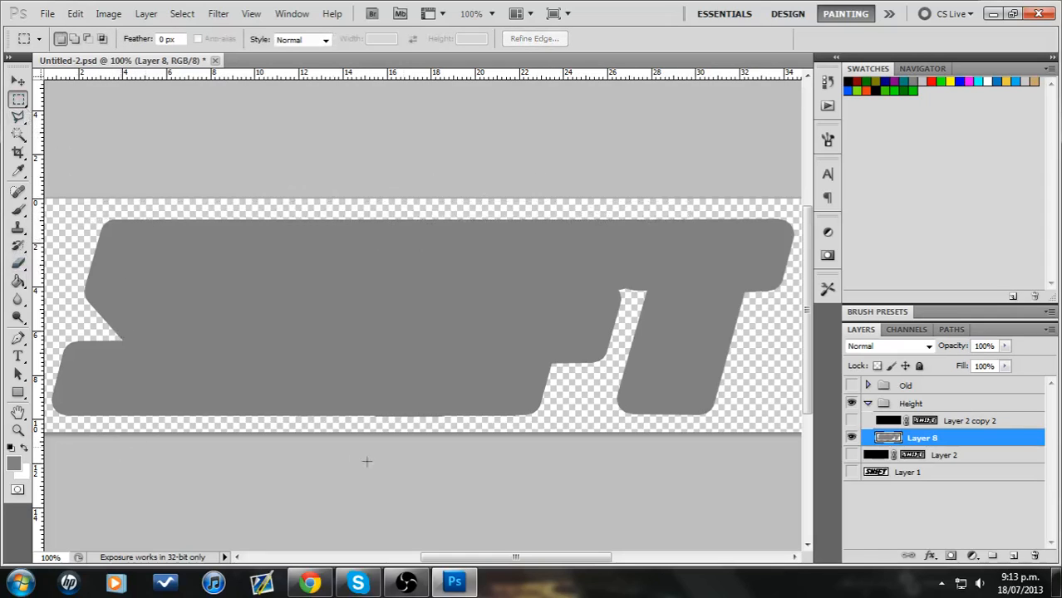
pyautogui.moveTo(509, 424); pyautogui.dragTo(513, 430)
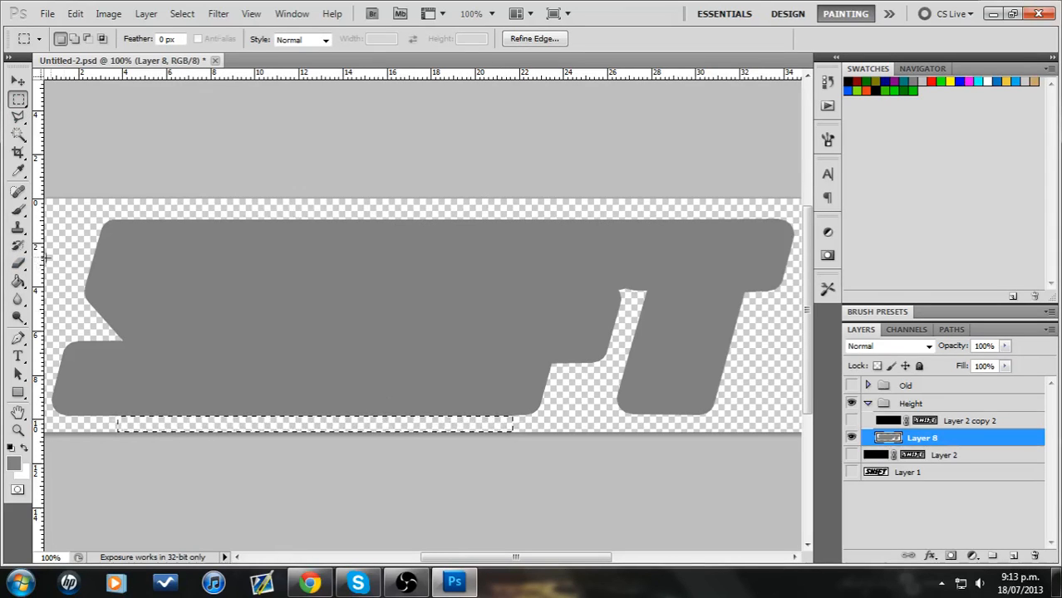
pyautogui.click(326, 430)
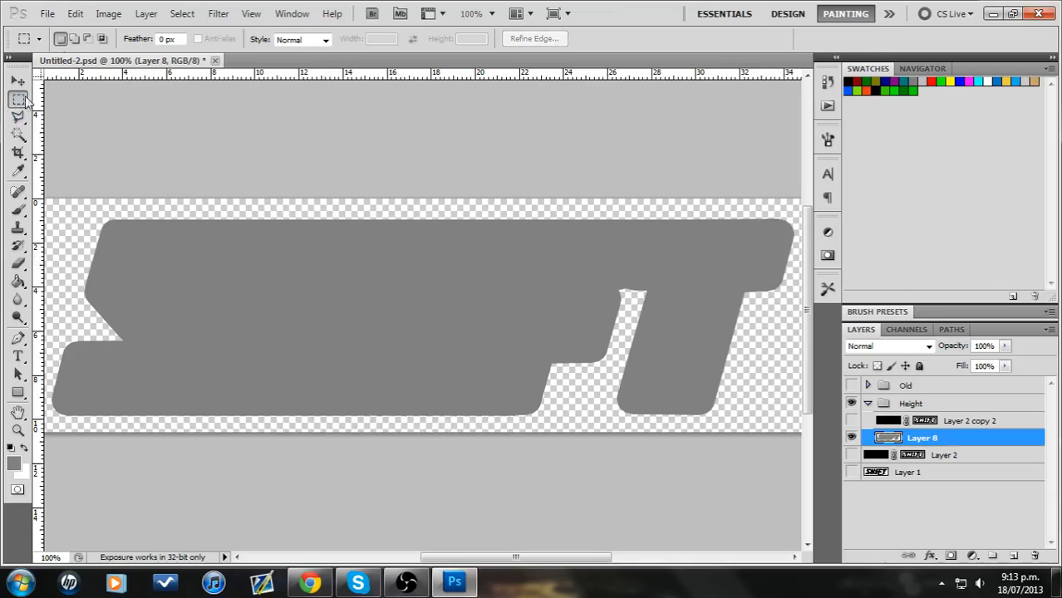
# - Straighten the upper end of the gap between the F and the T by painting grey inside small rectangular selections
pyautogui.moveTo(591, 278); pyautogui.dragTo(673, 296)
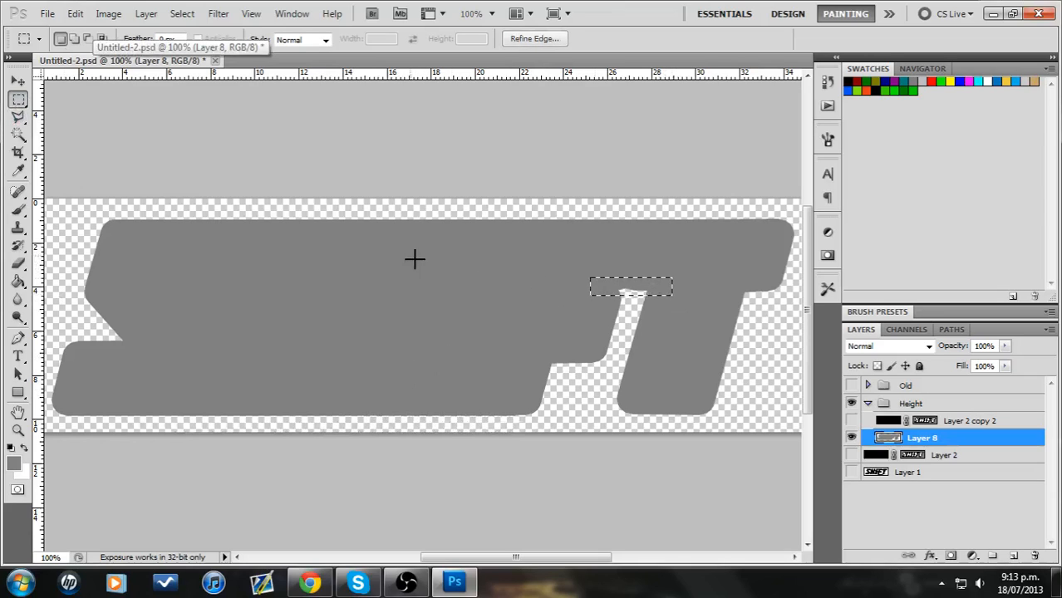
pyautogui.click(19, 210)
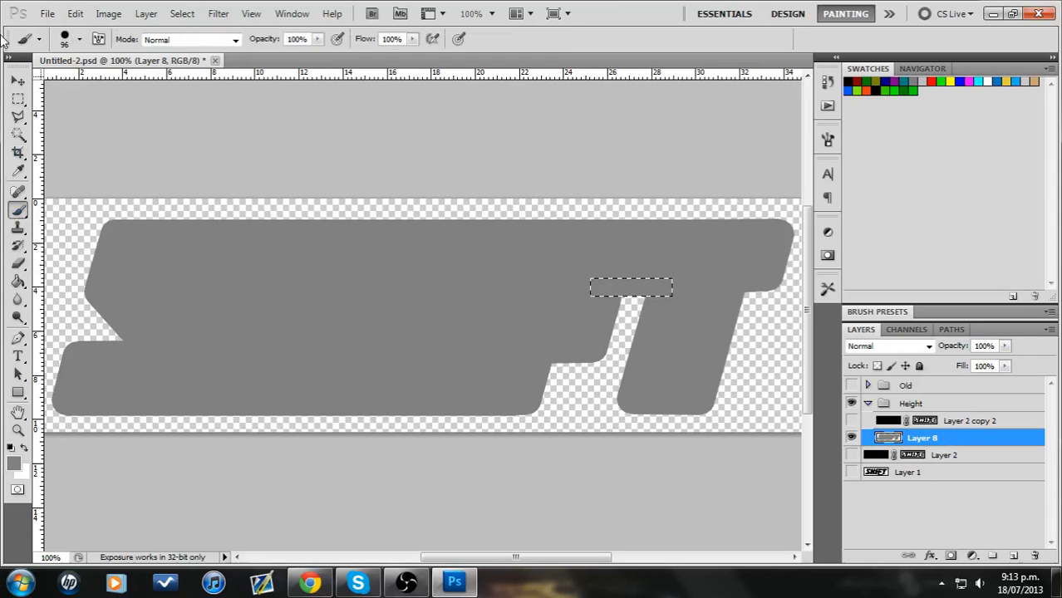
pyautogui.click(19, 98)
pyautogui.click(627, 291)
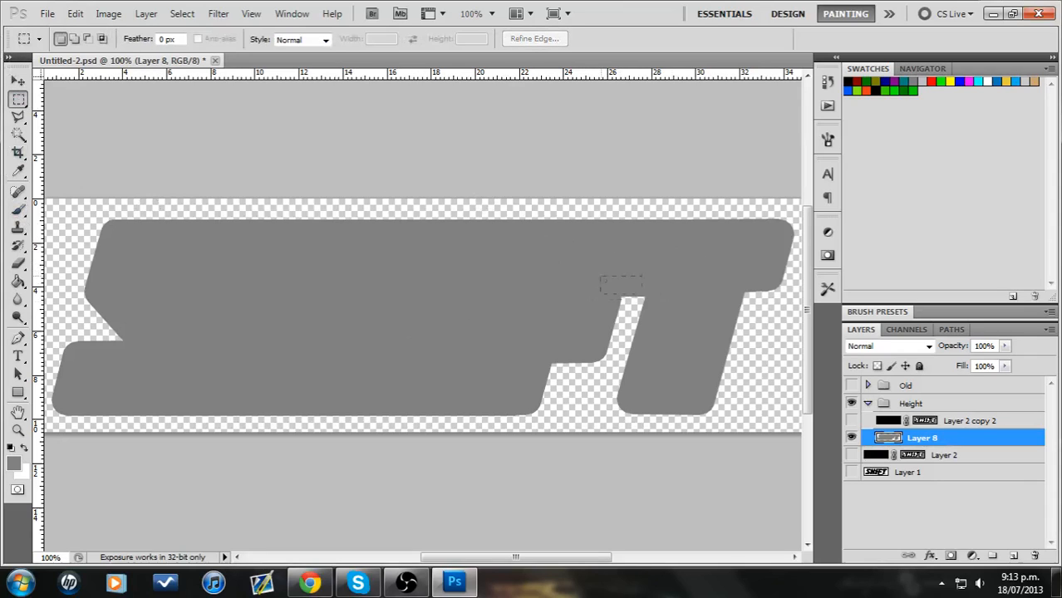
pyautogui.click(18, 209)
pyautogui.press('m')
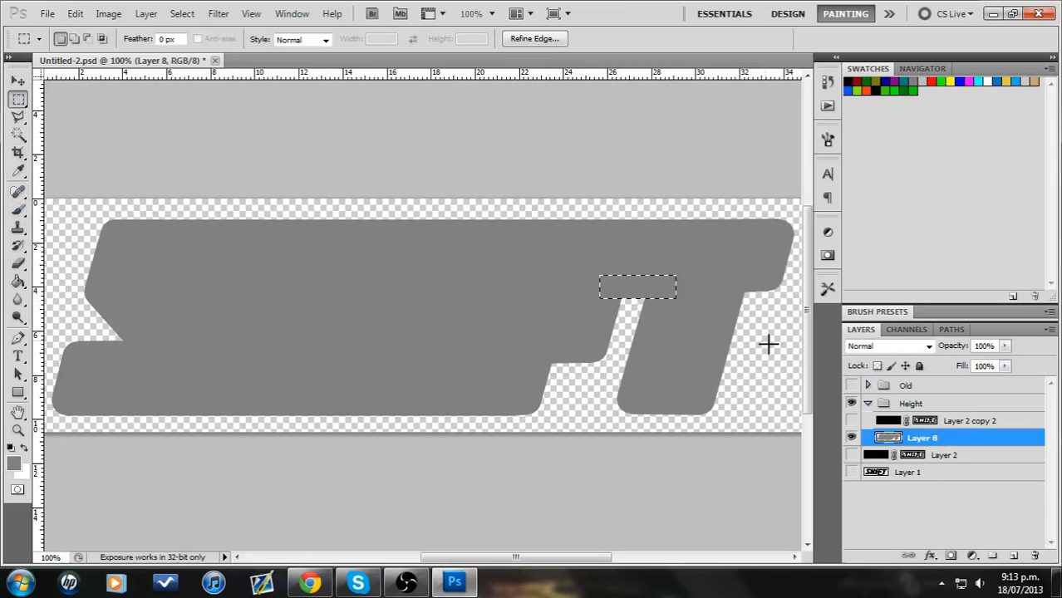
pyautogui.click(639, 280)
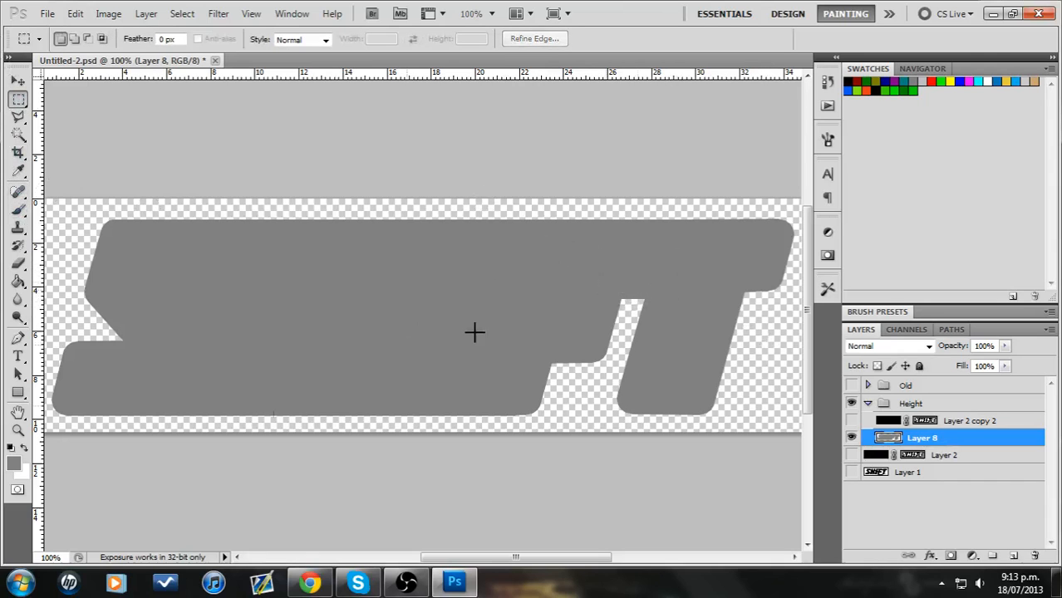
# - Compare the shape with the embossed logo in Chrome and add a 5 px outside stroke to Layer 8
pyautogui.click(309, 581)
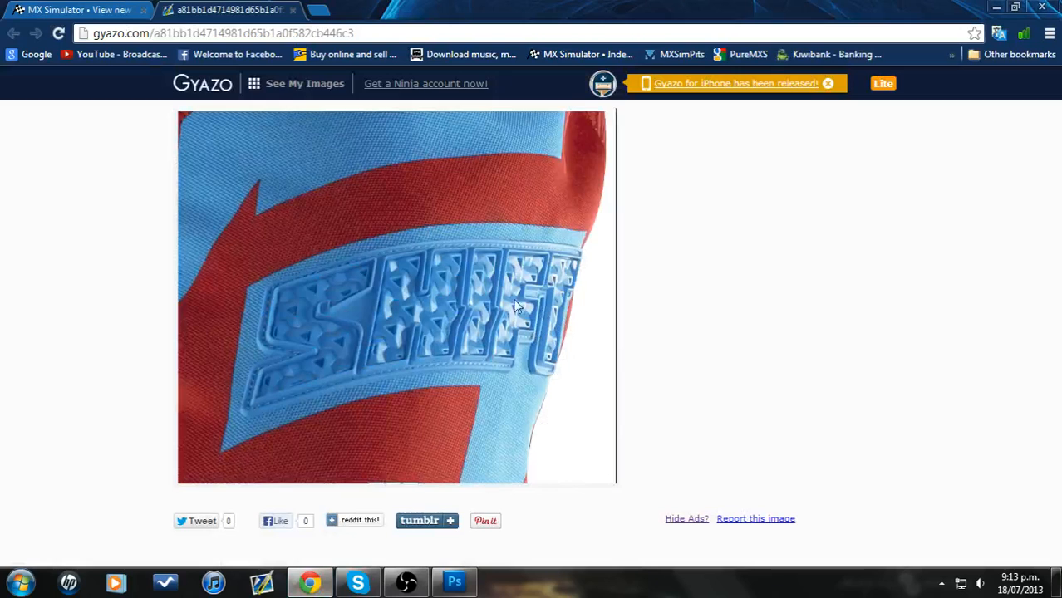
pyautogui.click(322, 584)
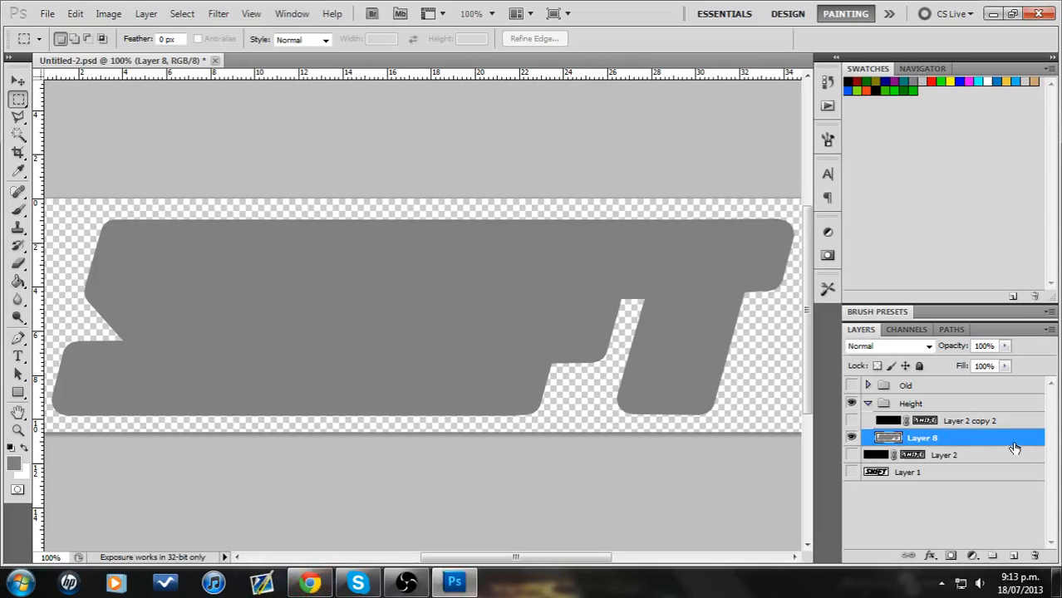
pyautogui.doubleClick(1011, 447)
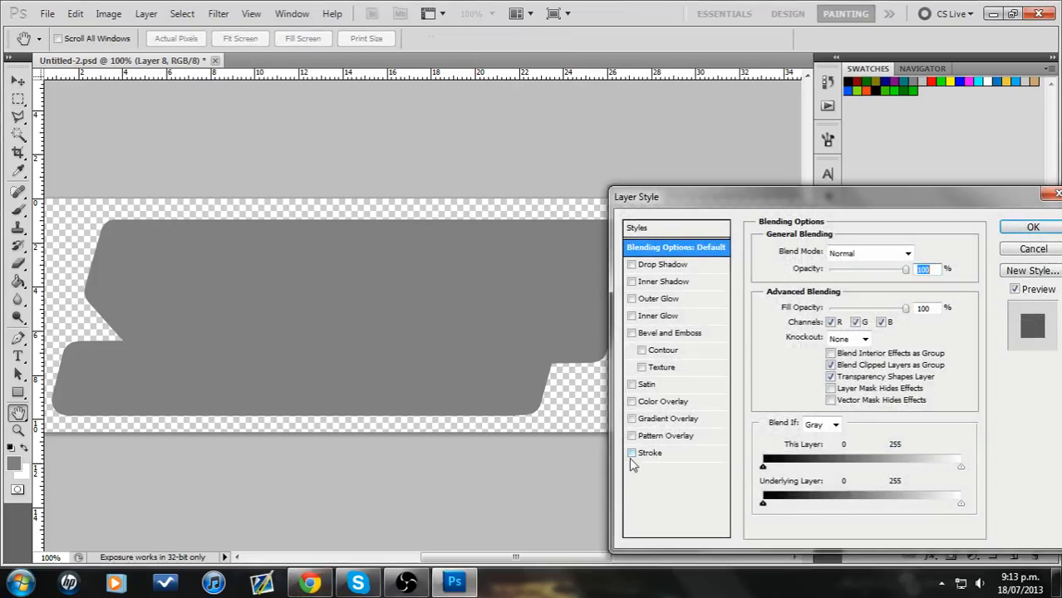
pyautogui.click(309, 583)
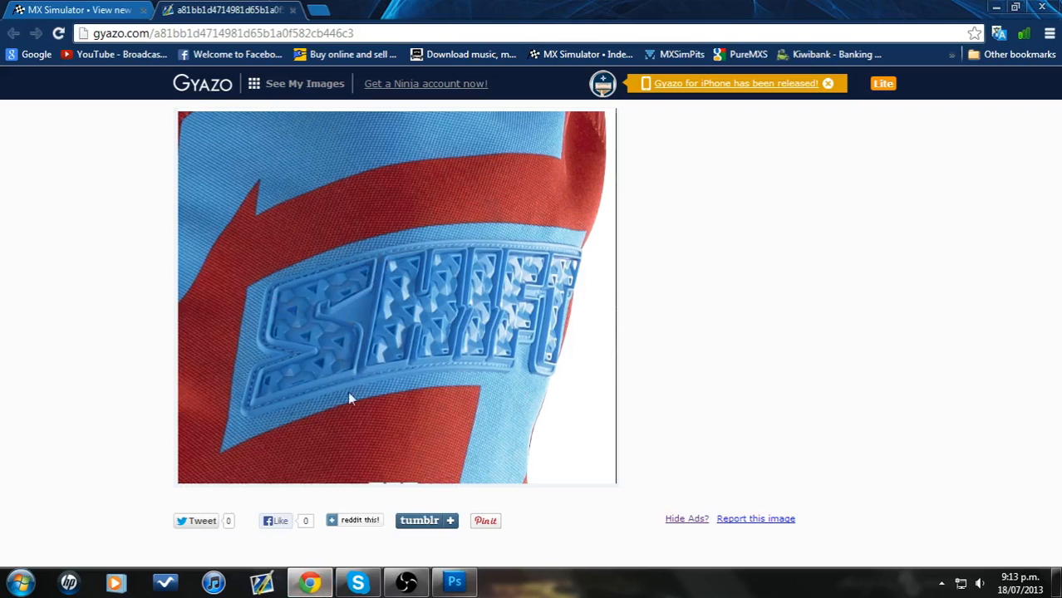
pyautogui.click(309, 583)
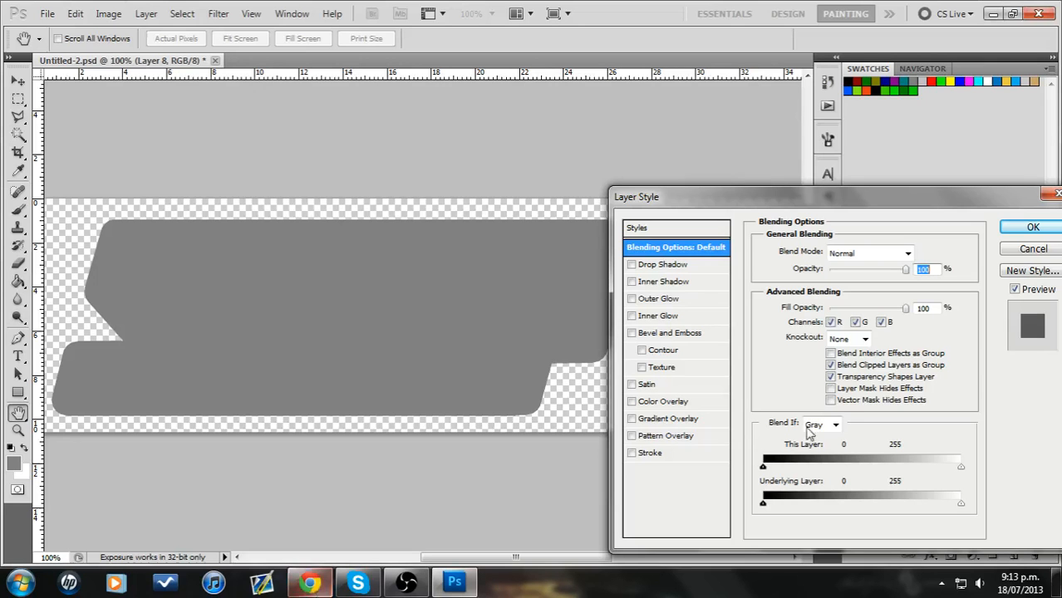
pyautogui.click(632, 453)
pyautogui.click(656, 455)
pyautogui.moveTo(827, 252); pyautogui.dragTo(819, 253)
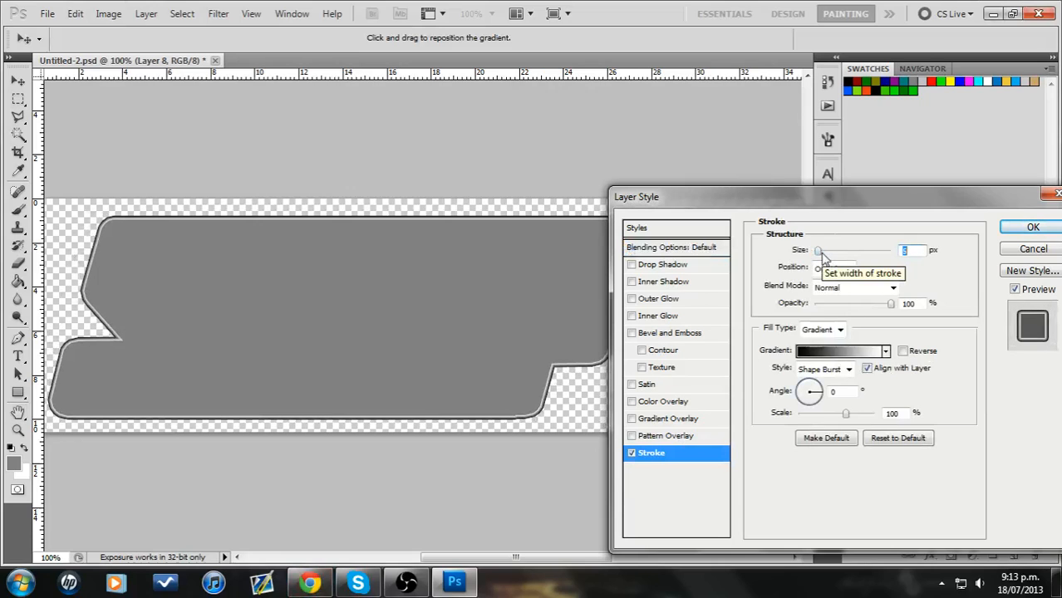
# - Change the stroke's fill type to Color in light grey #c0c0c0, with a size of 4 px, and apply the layer style
pyautogui.click(831, 329)
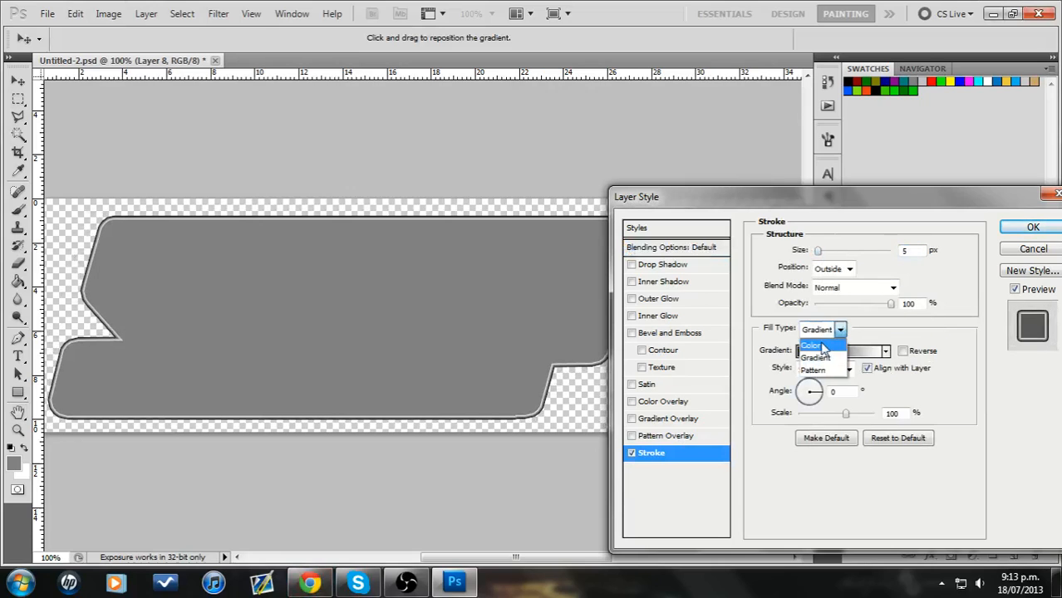
pyautogui.click(804, 353)
pyautogui.click(797, 353)
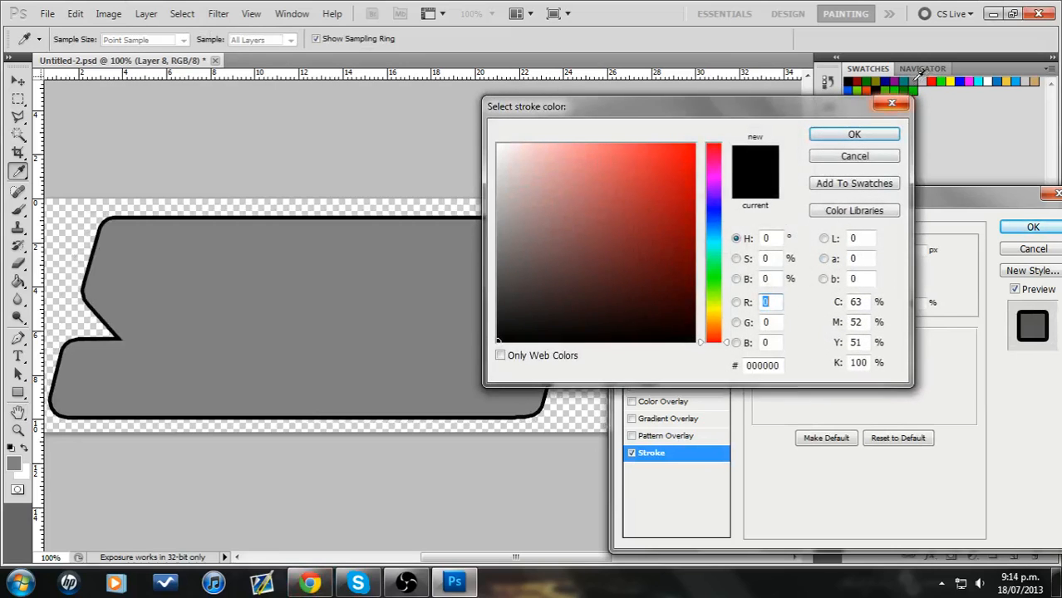
pyautogui.click(922, 78)
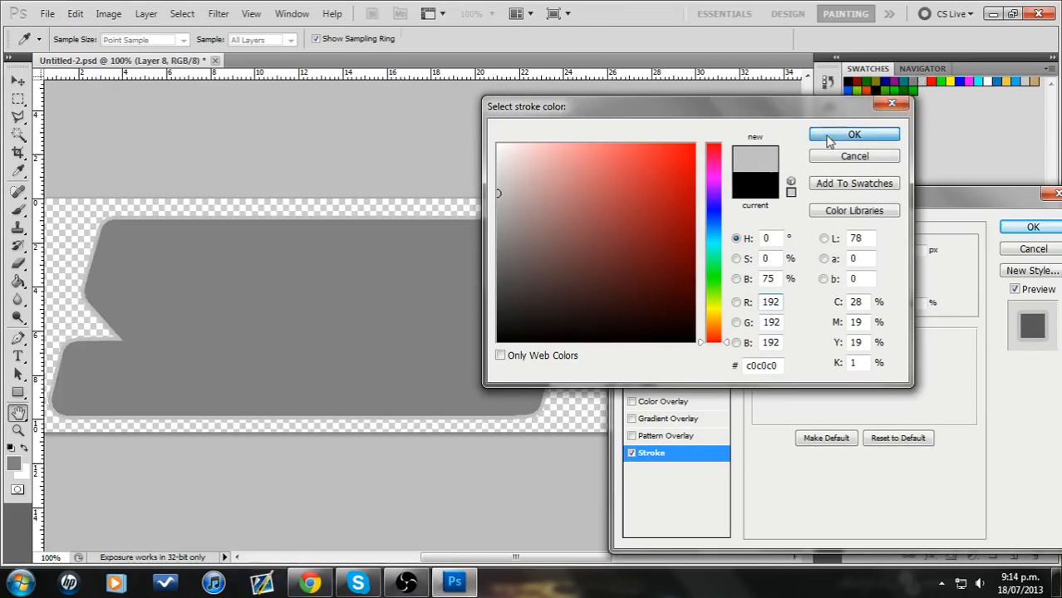
pyautogui.click(854, 134)
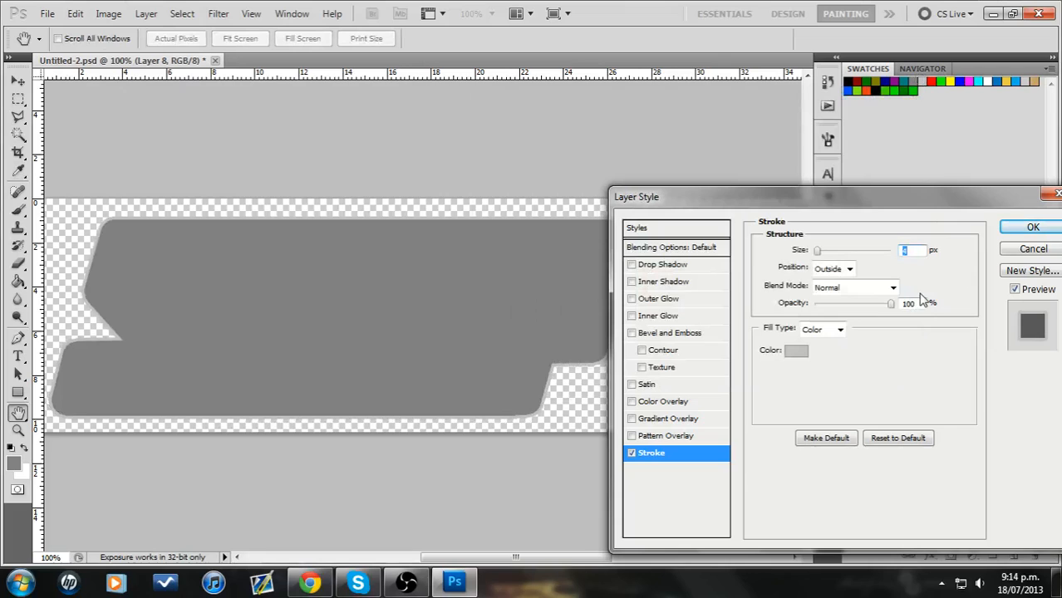
pyautogui.click(1032, 230)
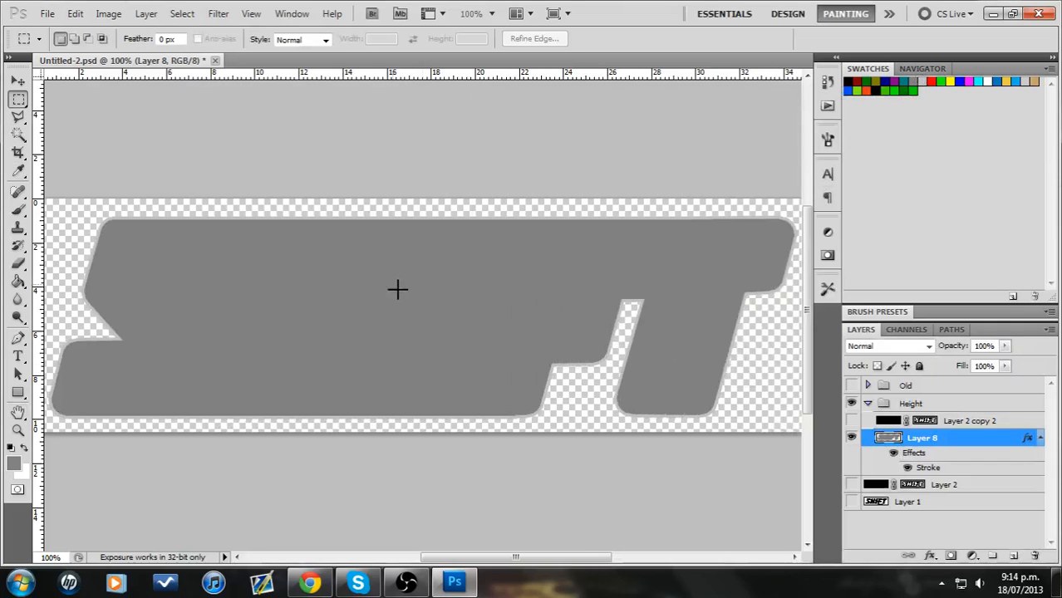
# - Collapse Layer 8's effects list and add an empty layer directly below Layer 8 in the Height group
pyautogui.click(1040, 441)
pyautogui.click(1014, 556)
pyautogui.moveTo(943, 442); pyautogui.dragTo(937, 456)
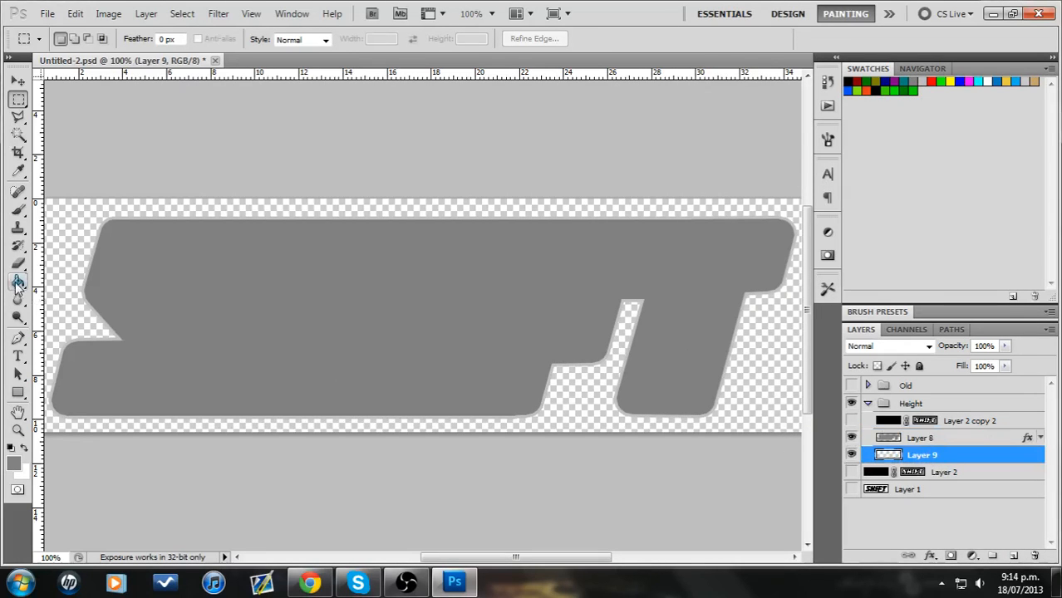
# - Fill Layer 9 with solid black using the Paint Bucket as the background of the height map
pyautogui.click(17, 282)
pyautogui.click(11, 449)
pyautogui.click(221, 314)
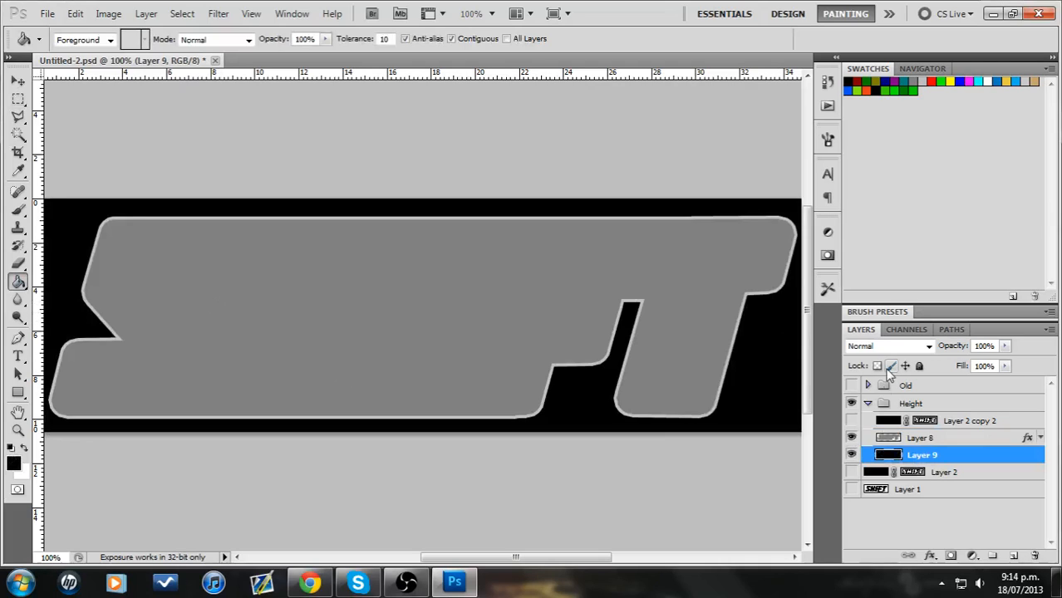
# - Show Layer 2 copy 2 and fill its masked SHIFT lettering with the same mid grey as the backing shape
pyautogui.click(862, 440)
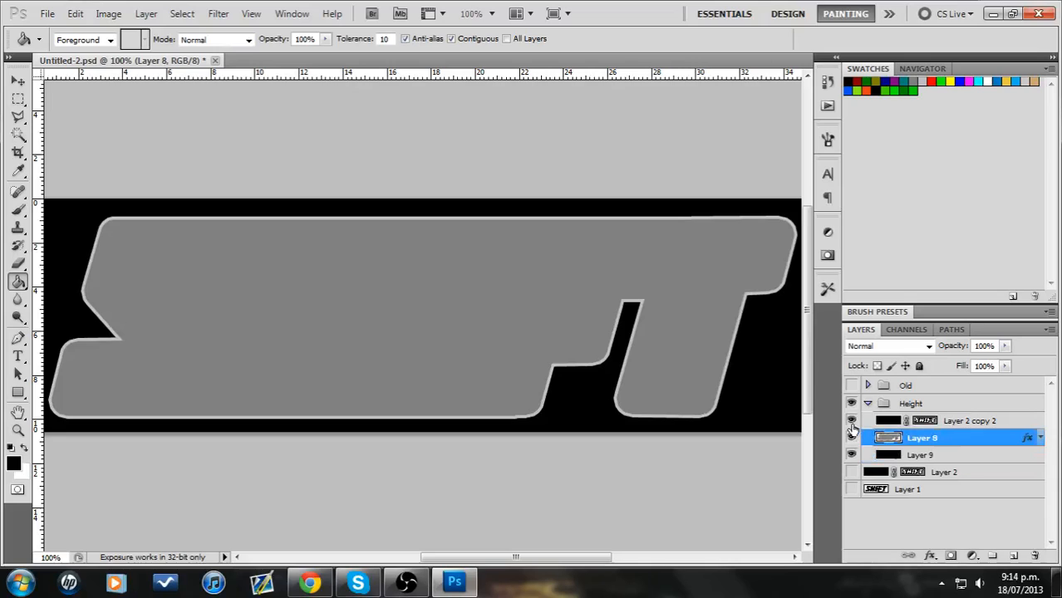
pyautogui.click(851, 421)
pyautogui.click(882, 422)
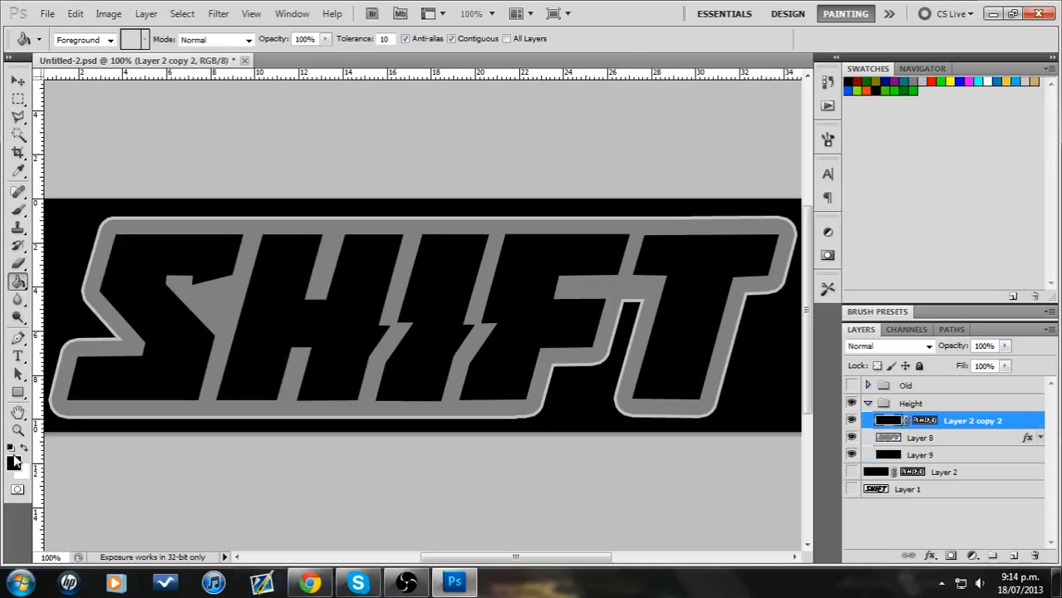
pyautogui.click(920, 81)
pyautogui.click(528, 292)
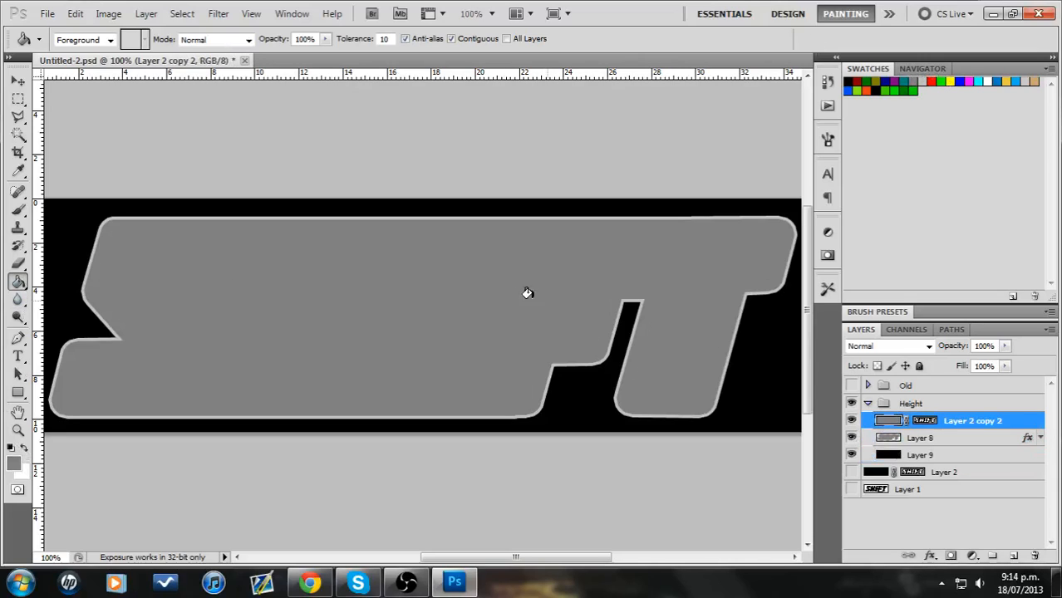
# - Add an outside stroke with a size of 2 px to Layer 2 copy 2
pyautogui.doubleClick(1017, 422)
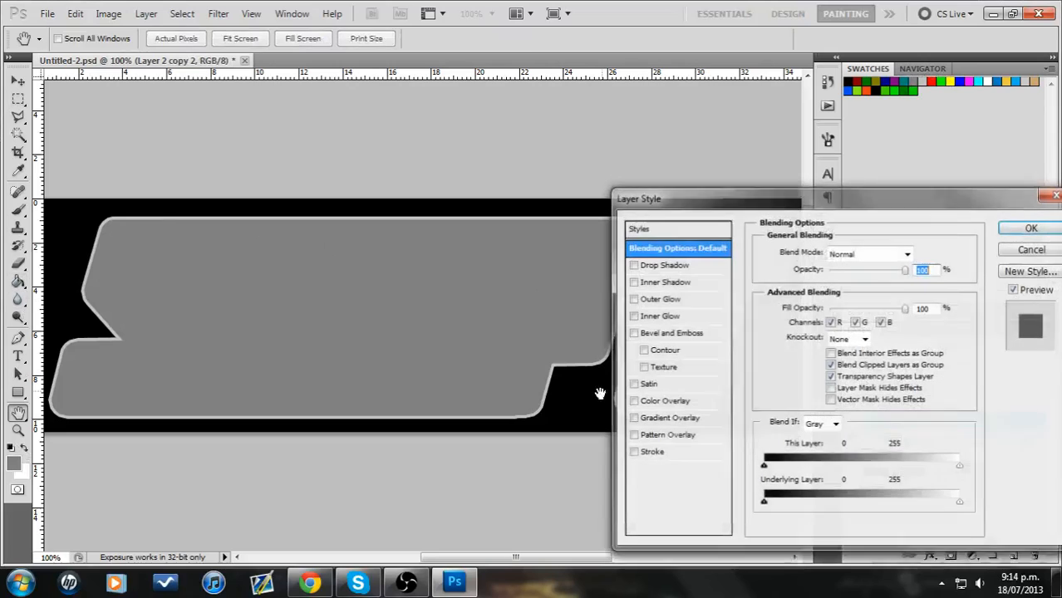
pyautogui.click(632, 453)
pyautogui.click(651, 452)
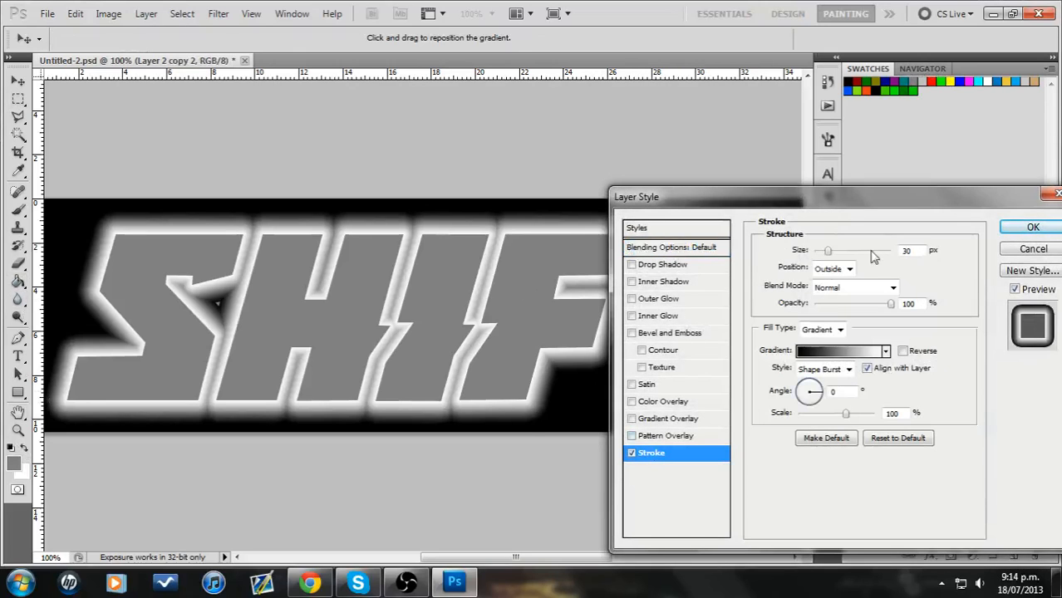
pyautogui.moveTo(828, 250); pyautogui.dragTo(820, 256)
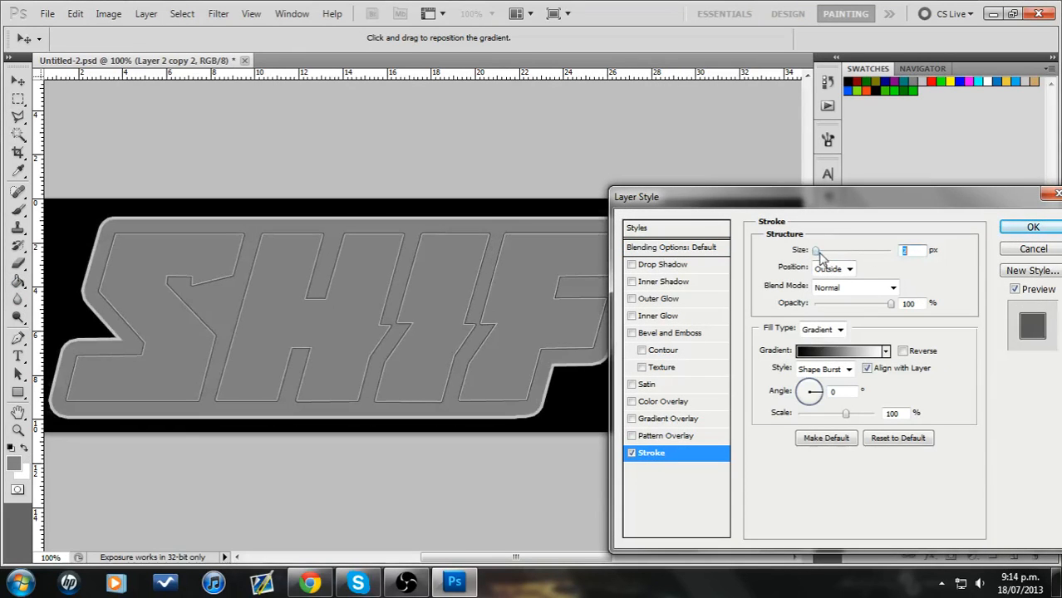
# - Change the stroke's fill type to Color in white and apply the layer style
pyautogui.click(839, 329)
pyautogui.click(816, 343)
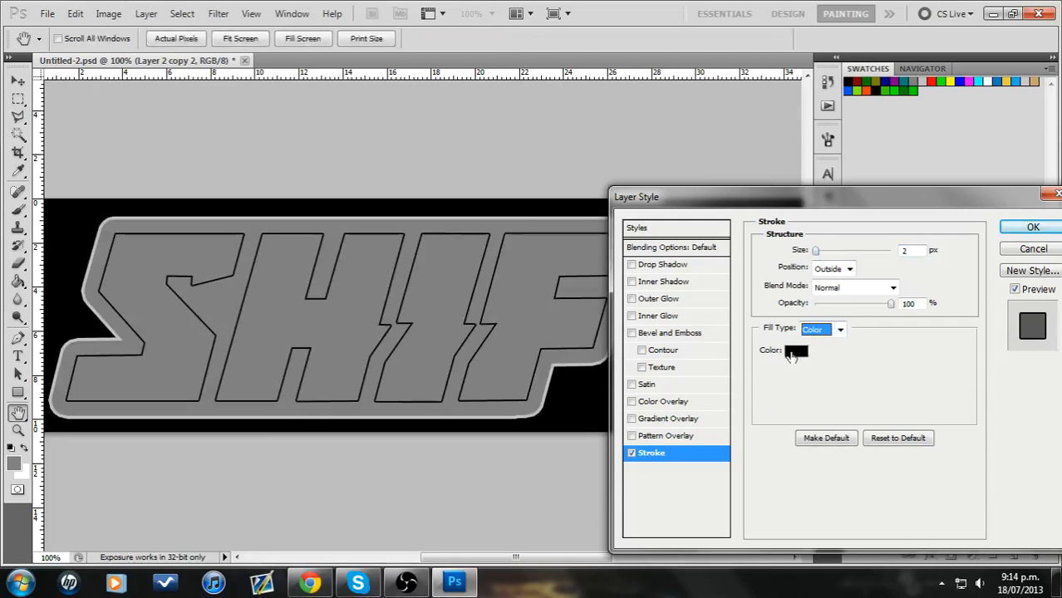
pyautogui.click(810, 350)
pyautogui.moveTo(608, 287); pyautogui.dragTo(497, 143)
pyautogui.click(854, 134)
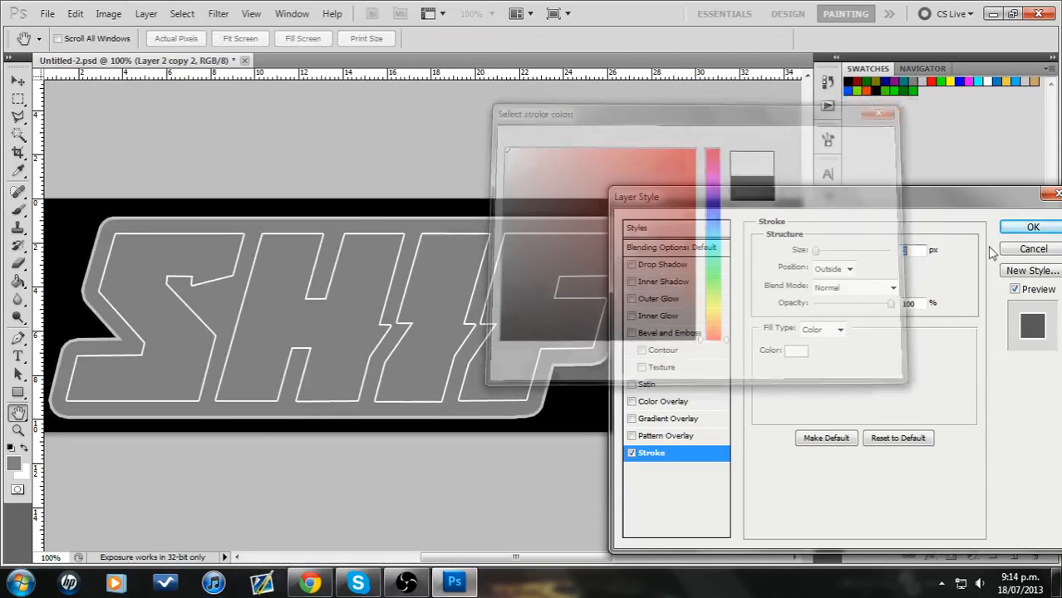
pyautogui.click(1024, 229)
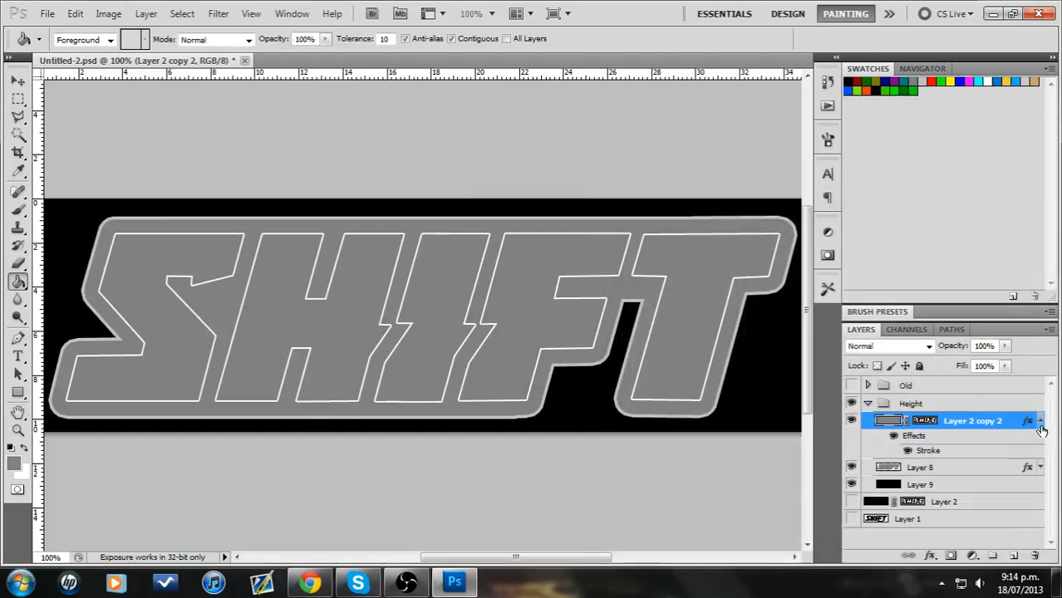
# - Compare the outlined letters with the embossed logo in Chrome and set Layer 2 copy 2's stroke size to 3 px
pyautogui.click(309, 581)
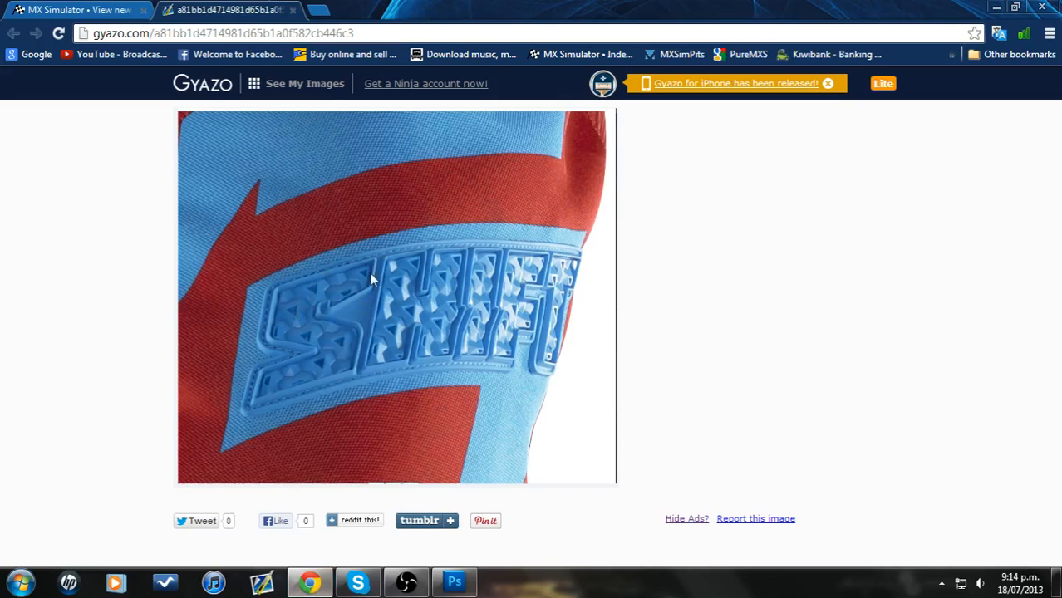
pyautogui.click(453, 581)
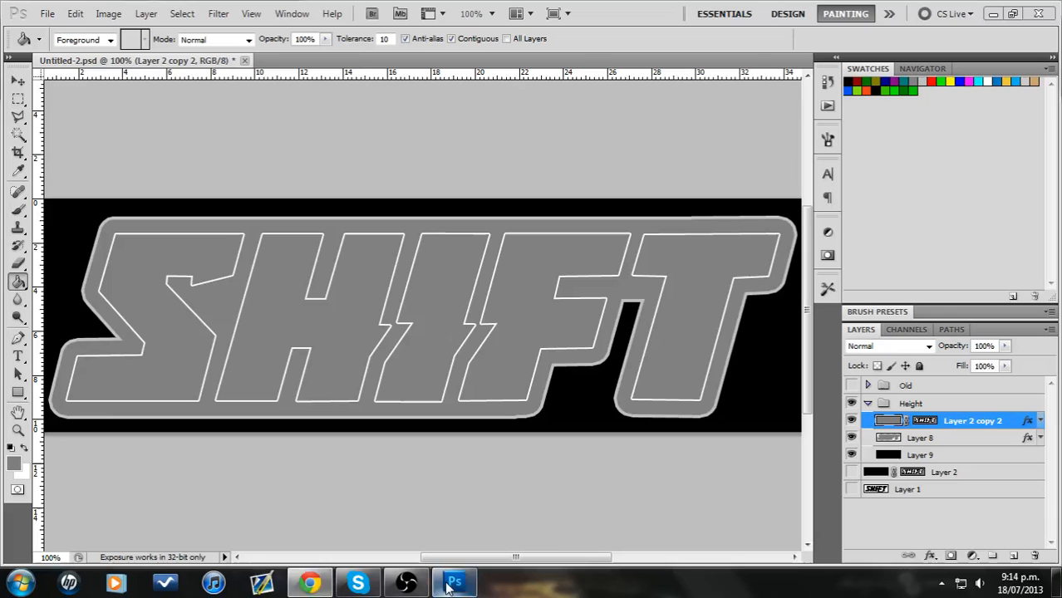
pyautogui.doubleClick(1007, 423)
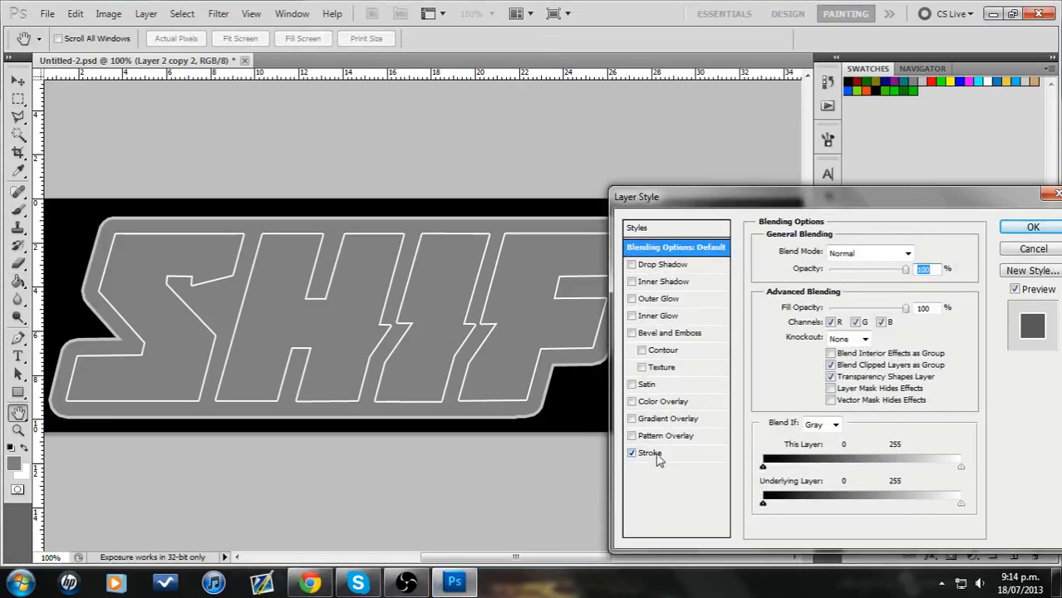
pyautogui.click(657, 459)
pyautogui.moveTo(817, 251); pyautogui.dragTo(817, 252)
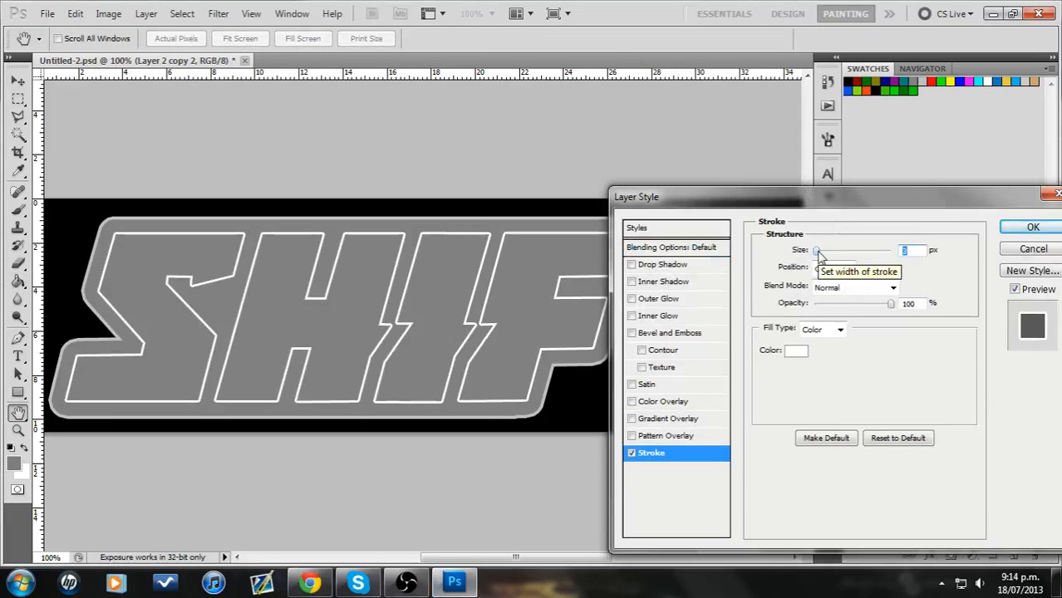
pyautogui.click(1033, 229)
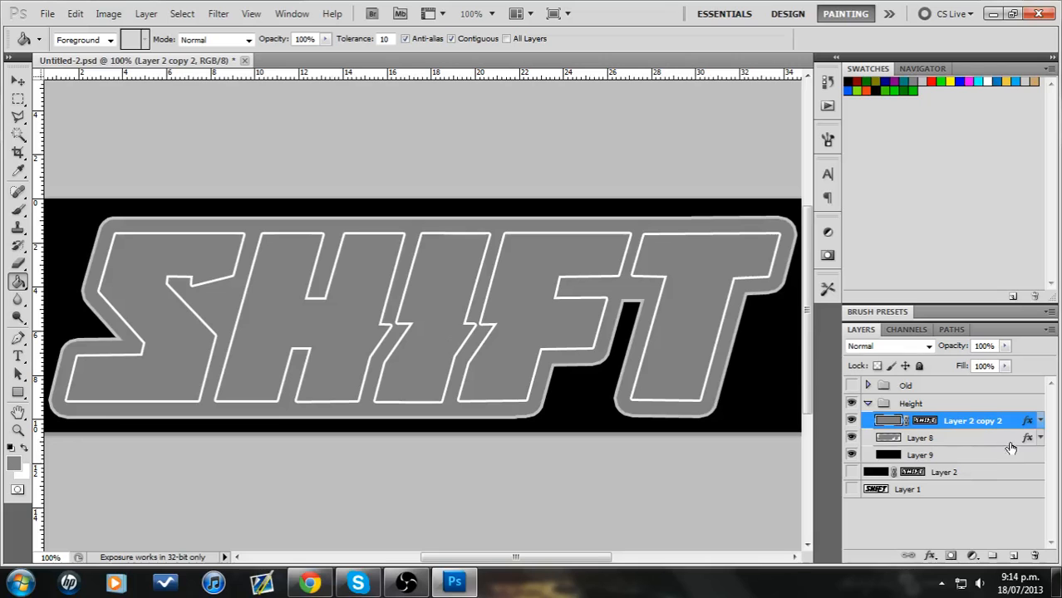
# - Duplicate Layer 2 copy 2 within the Height group, keeping the default name
pyautogui.rightClick(1001, 423)
pyautogui.click(932, 111)
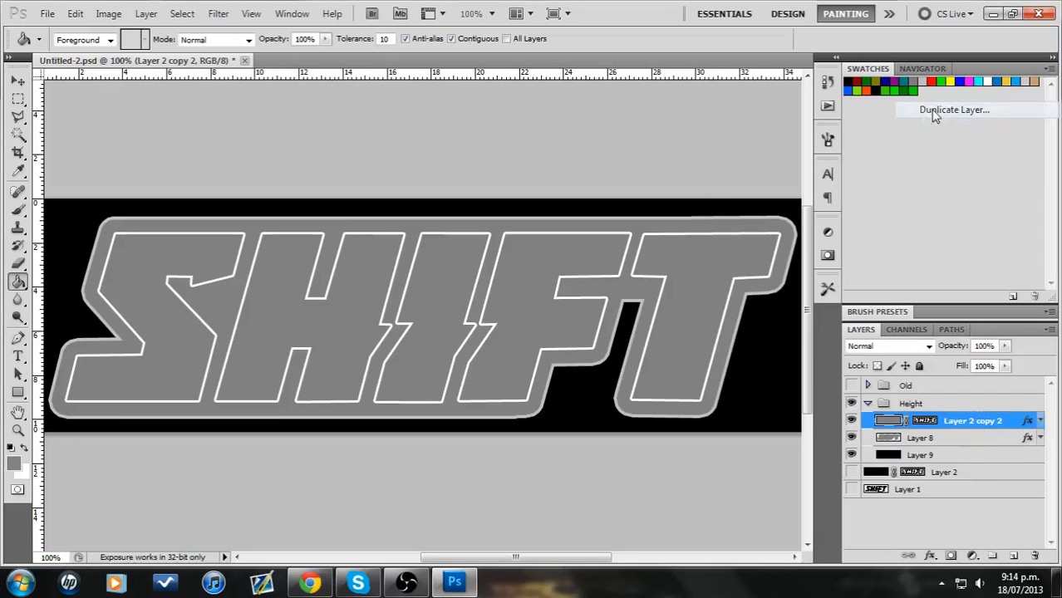
pyautogui.click(677, 179)
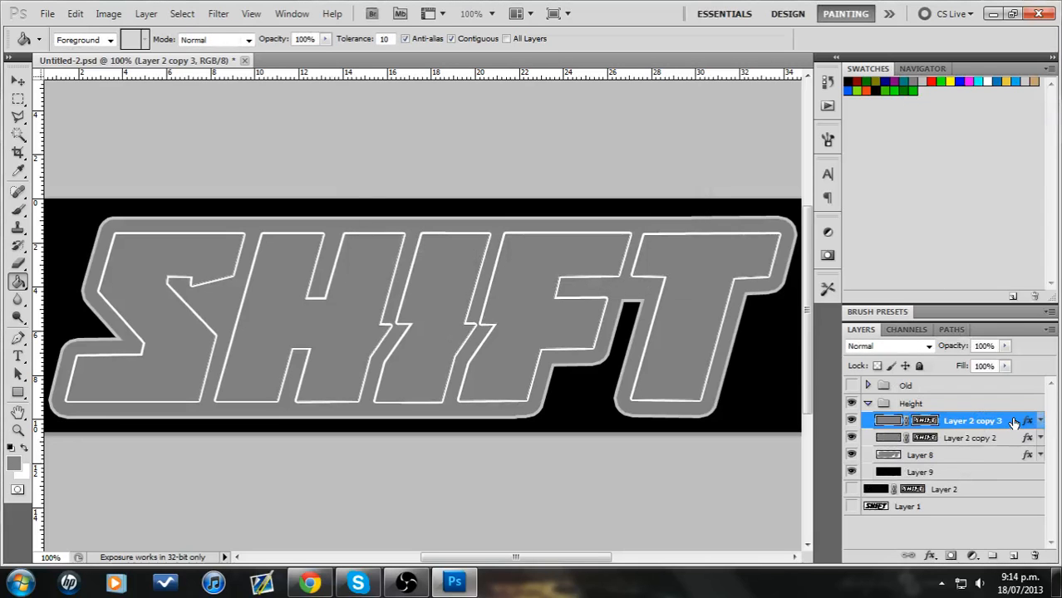
# - Add a Pattern Overlay to Layer 2 copy 3 using the blurred black-and-white triangle pattern at the end of the pattern list
pyautogui.doubleClick(1014, 423)
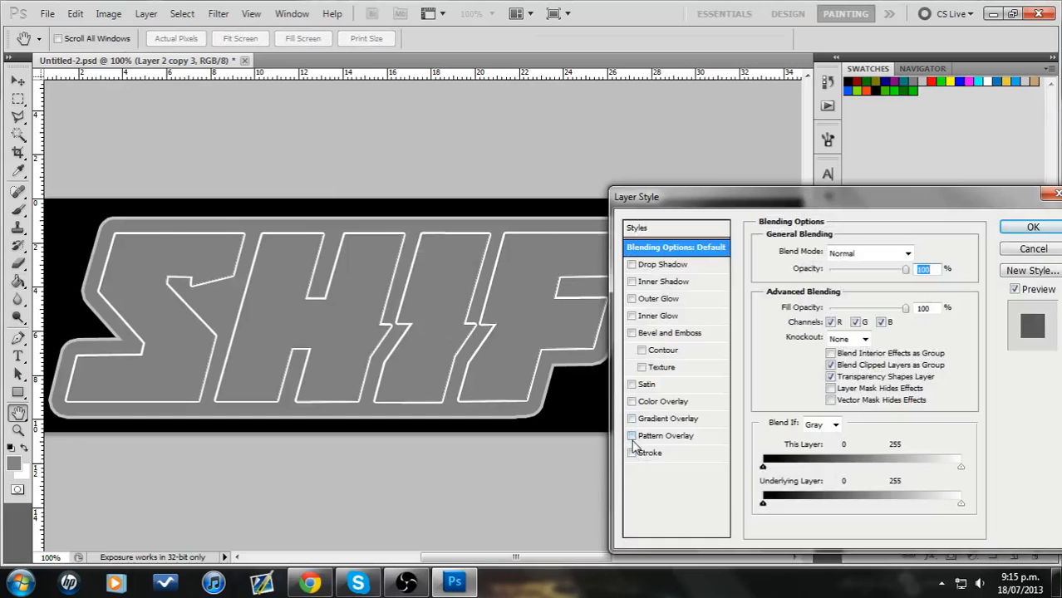
pyautogui.click(631, 436)
pyautogui.click(646, 436)
pyautogui.click(863, 314)
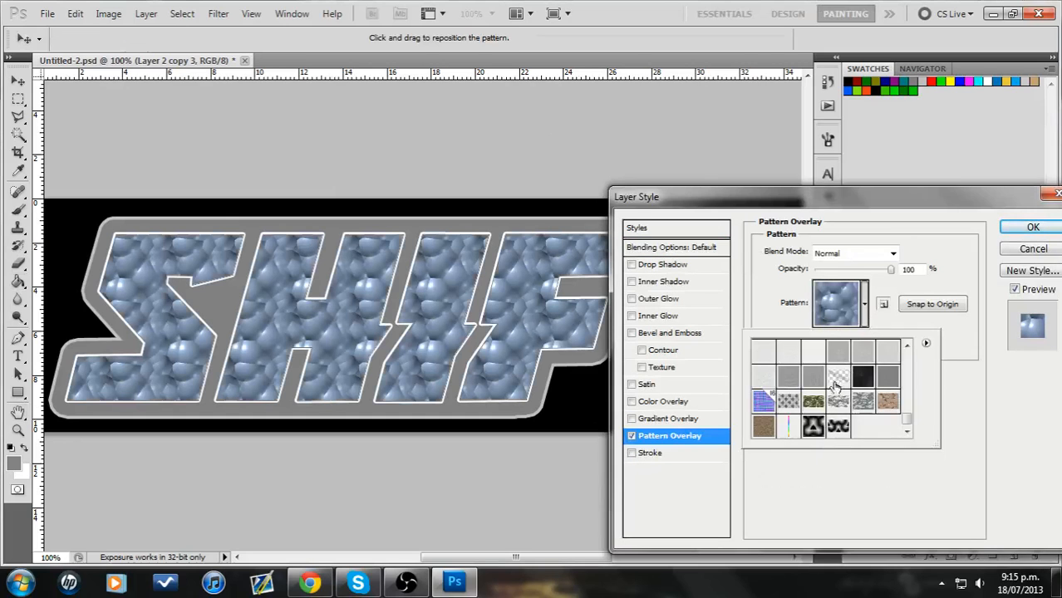
pyautogui.doubleClick(837, 426)
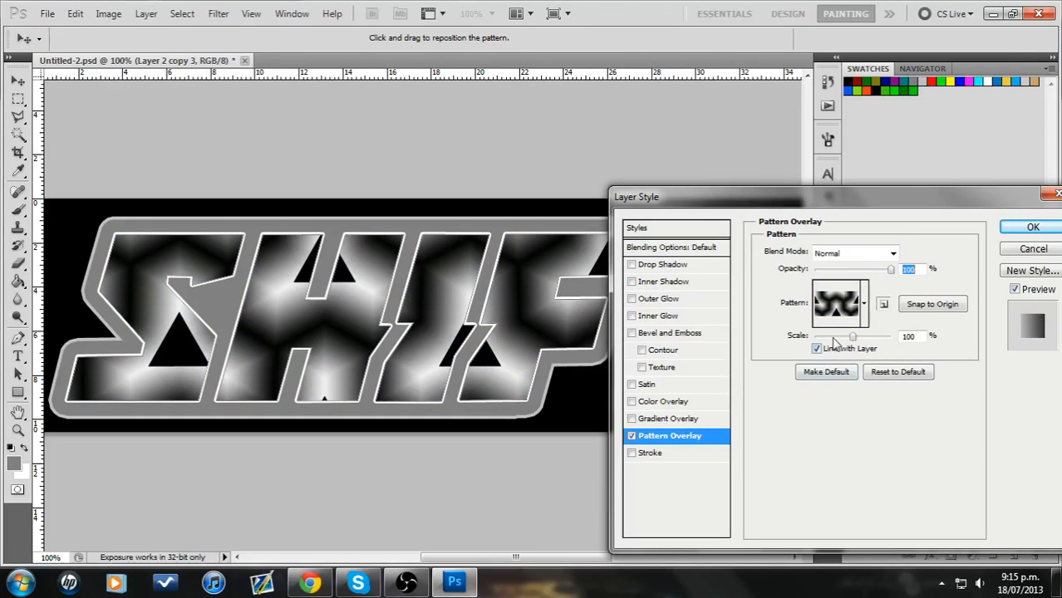
# - Reduce the overlay pattern's scale to 30%, comparing the triangle size with the embossed logo in Chrome
pyautogui.click(833, 338)
pyautogui.scroll(-10, 834, 338)
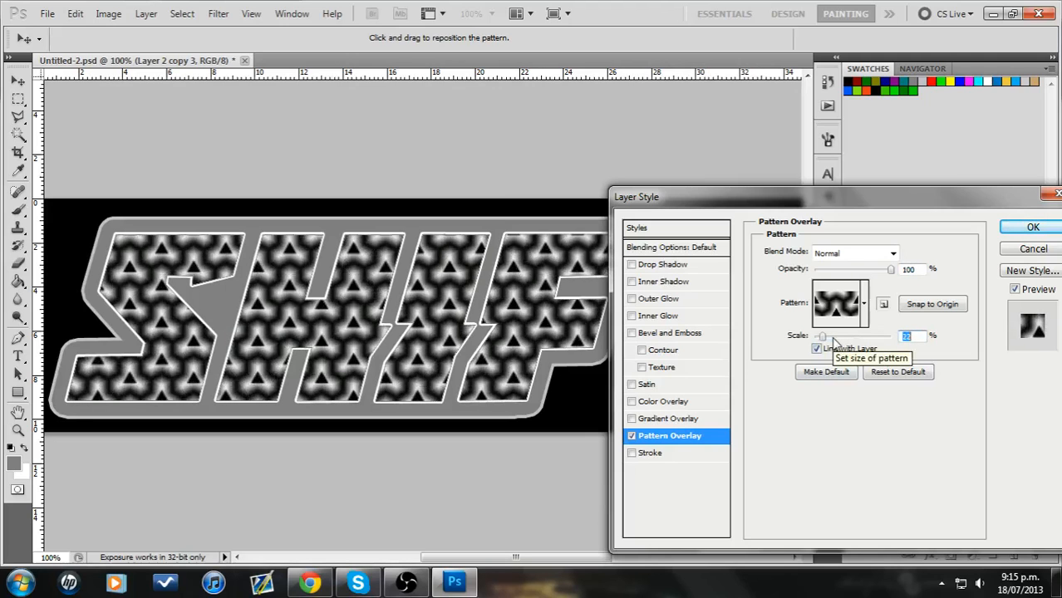
pyautogui.scroll(4, 833, 340)
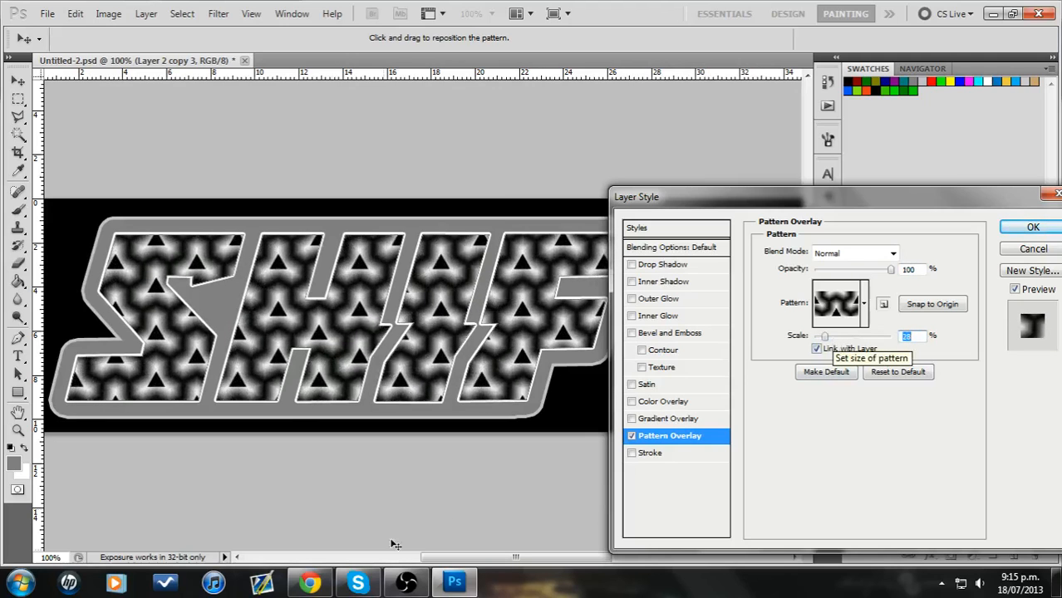
pyautogui.click(309, 584)
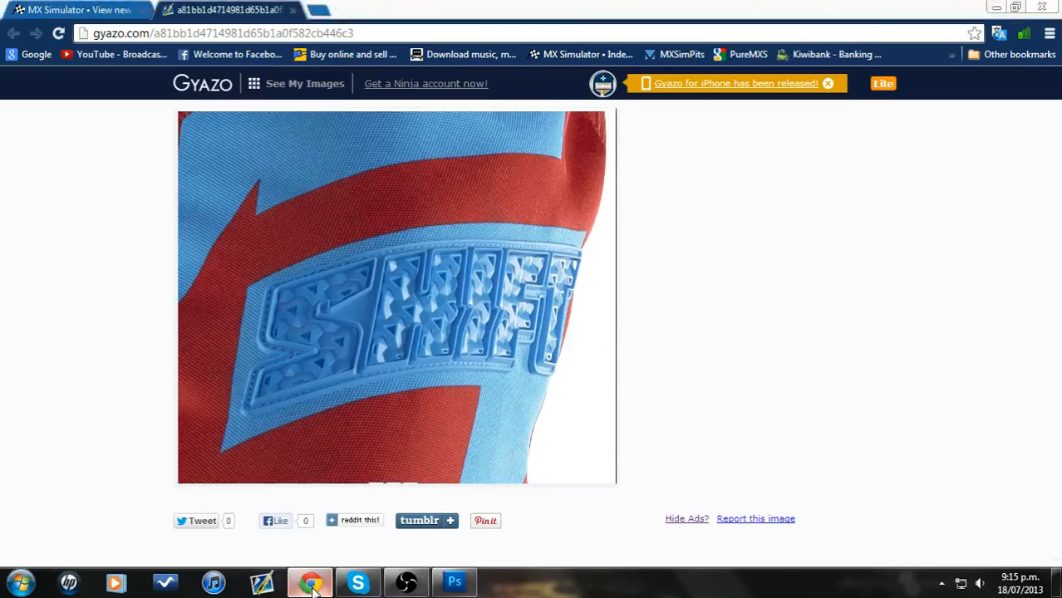
pyautogui.click(311, 584)
pyautogui.click(310, 584)
pyautogui.click(311, 584)
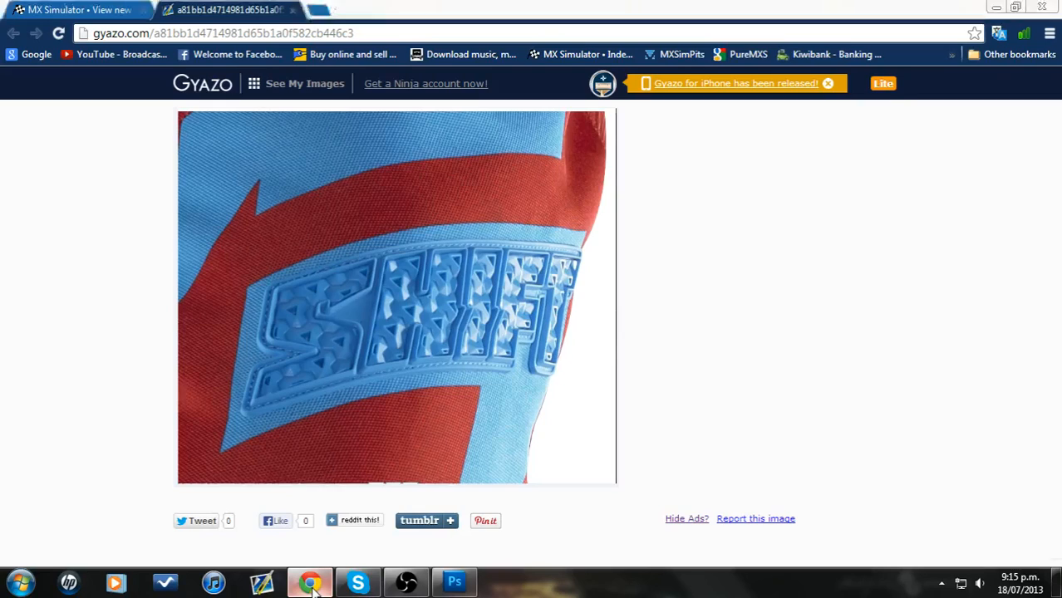
pyautogui.click(310, 584)
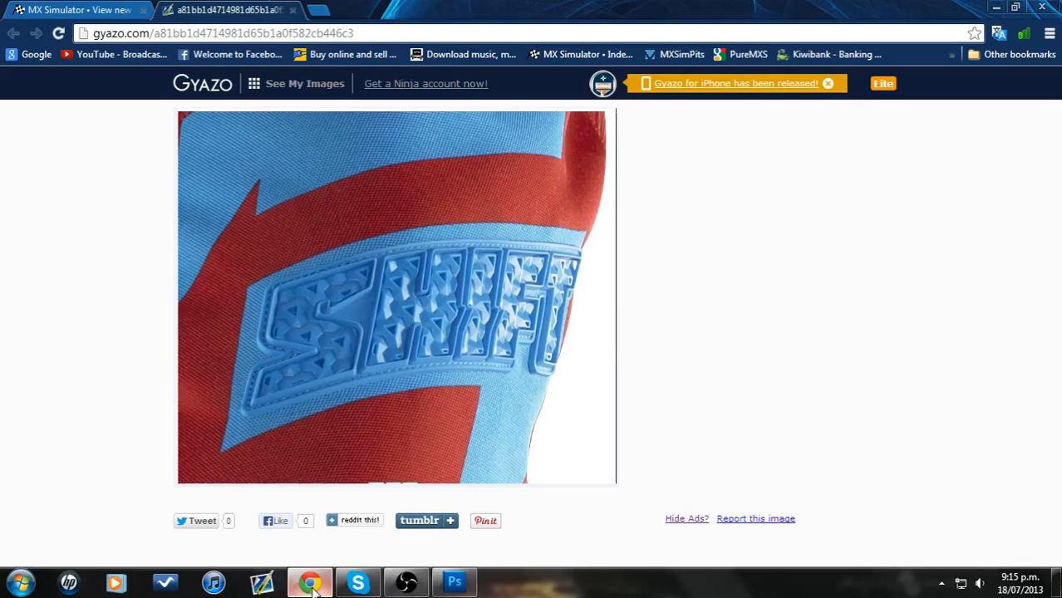
pyautogui.click(311, 584)
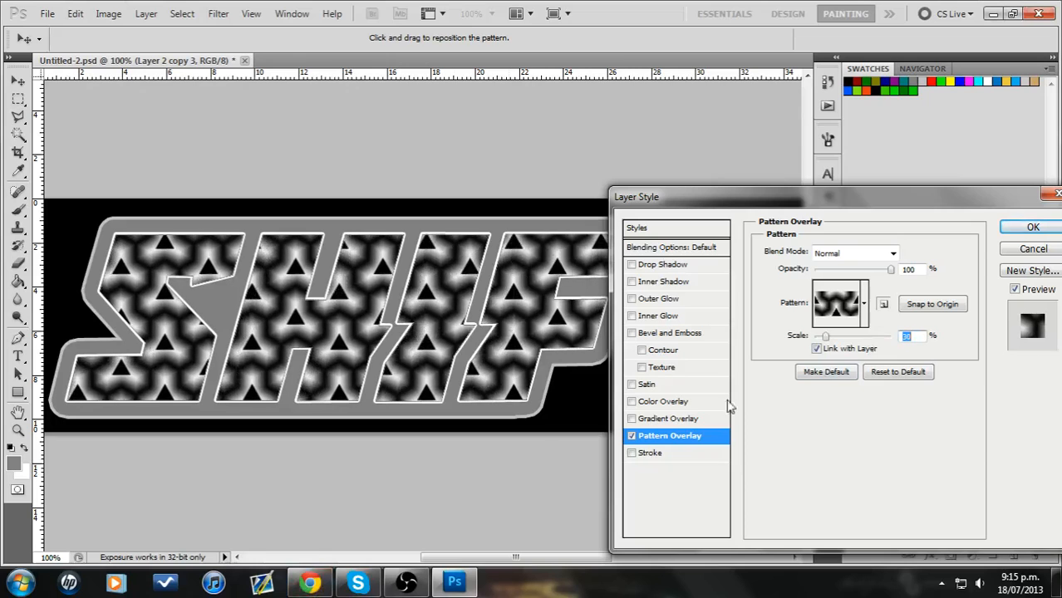
# - Compare the pattern with the embossed logo in Chrome again, set its scale to 32%, and apply the layer style
pyautogui.click(310, 584)
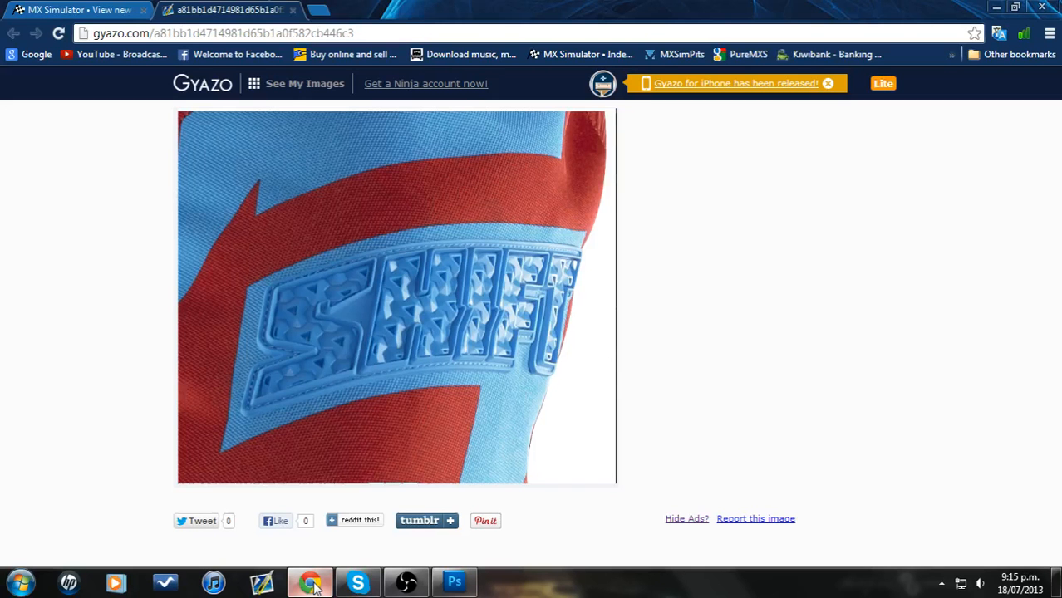
pyautogui.click(311, 584)
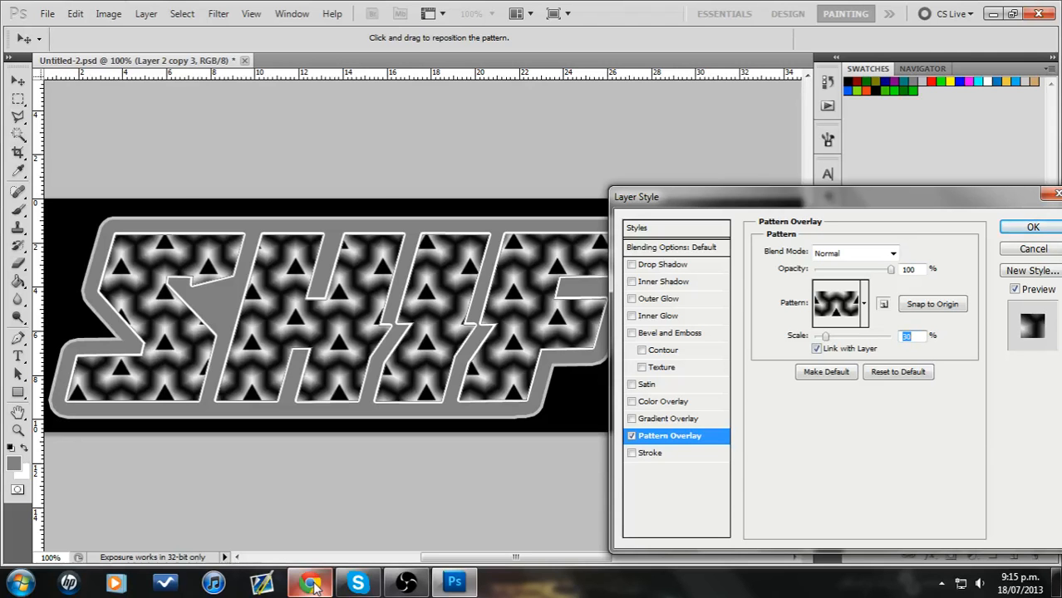
pyautogui.click(311, 584)
pyautogui.click(311, 584)
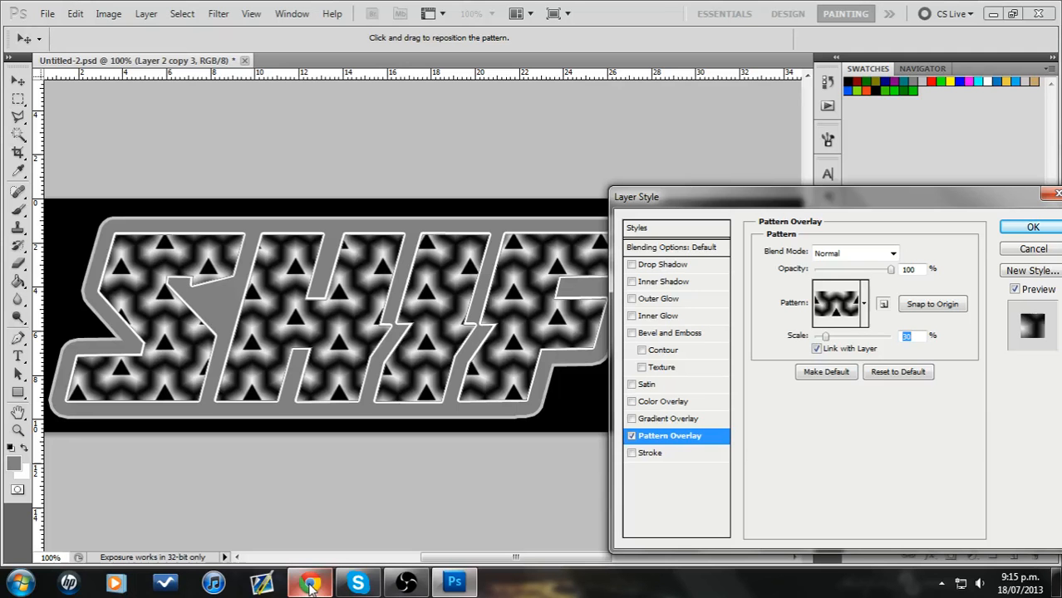
pyautogui.click(310, 584)
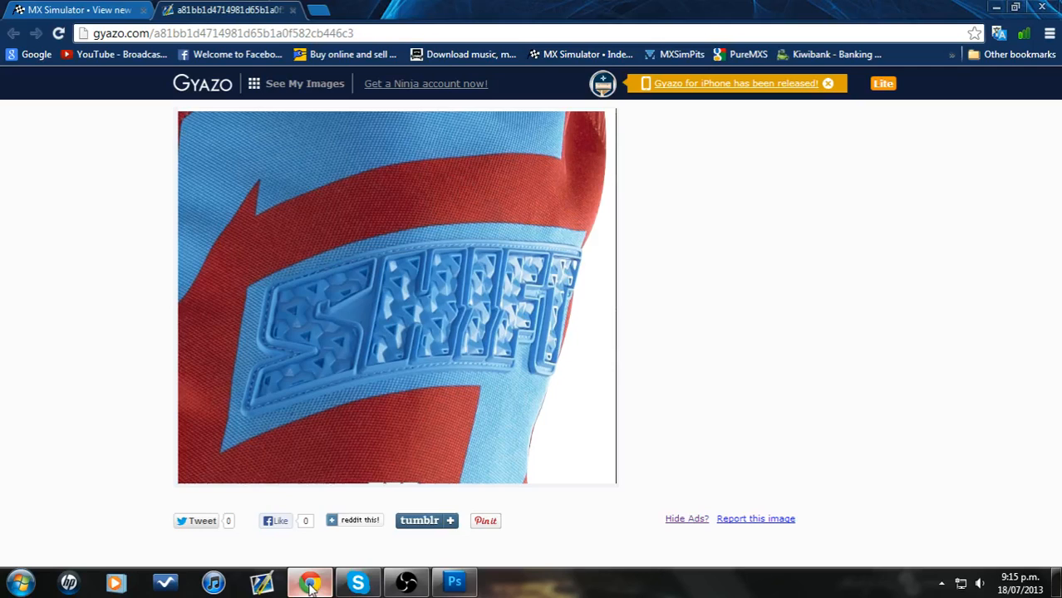
pyautogui.click(311, 584)
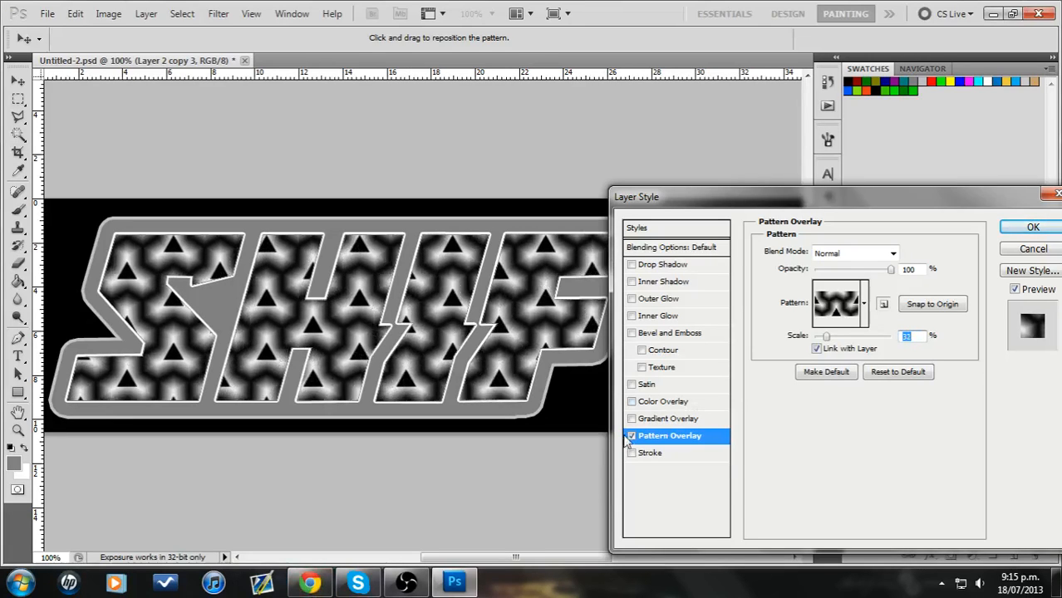
pyautogui.click(310, 584)
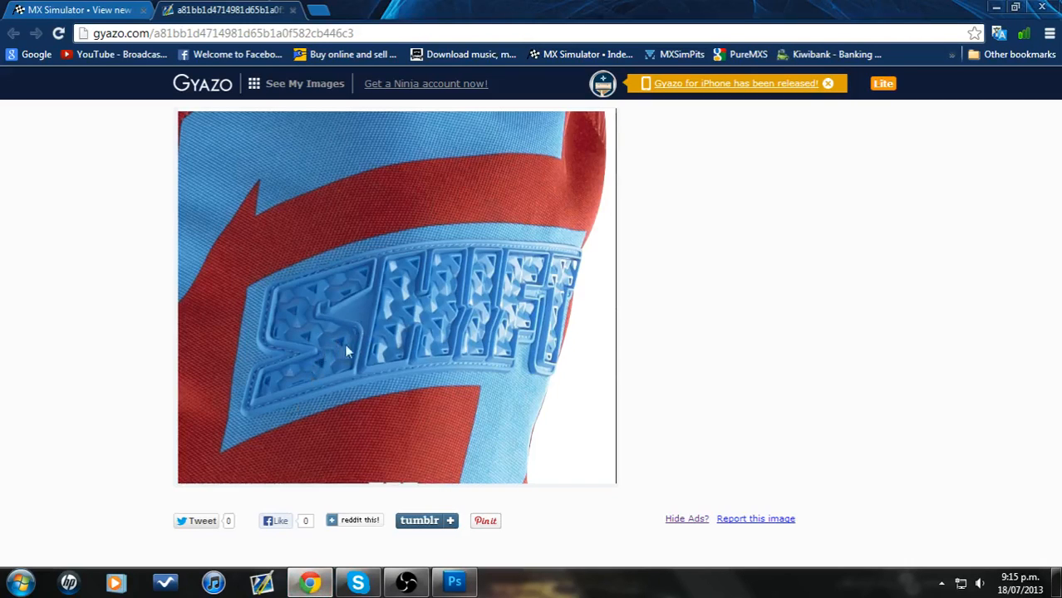
pyautogui.click(310, 584)
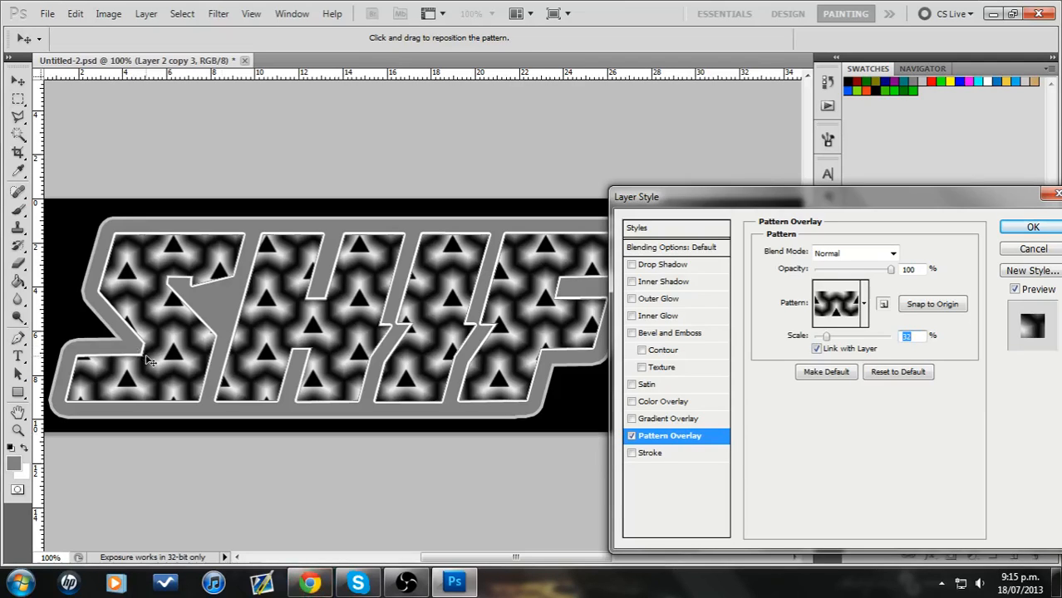
pyautogui.click(1029, 228)
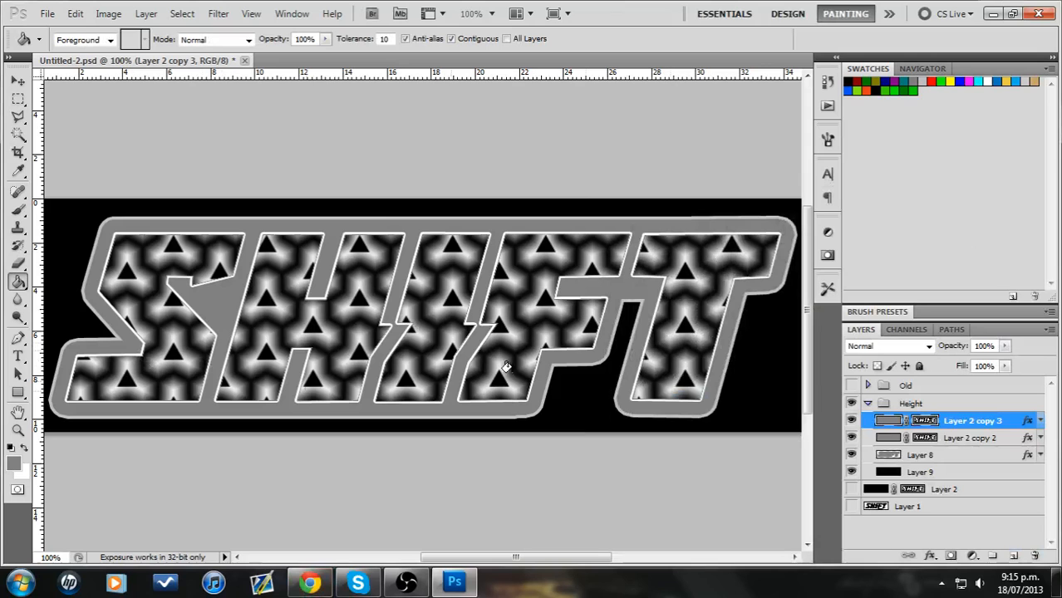
# - Check the embossed logo in Chrome, then duplicate the Height group with its default name and merge the copy into one layer
pyautogui.click(310, 584)
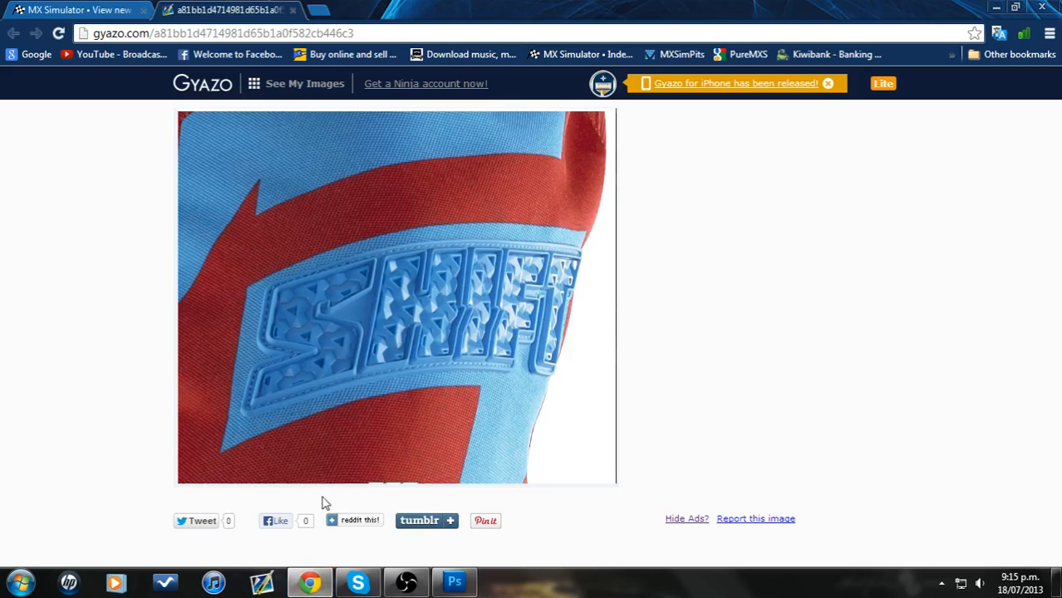
pyautogui.click(310, 584)
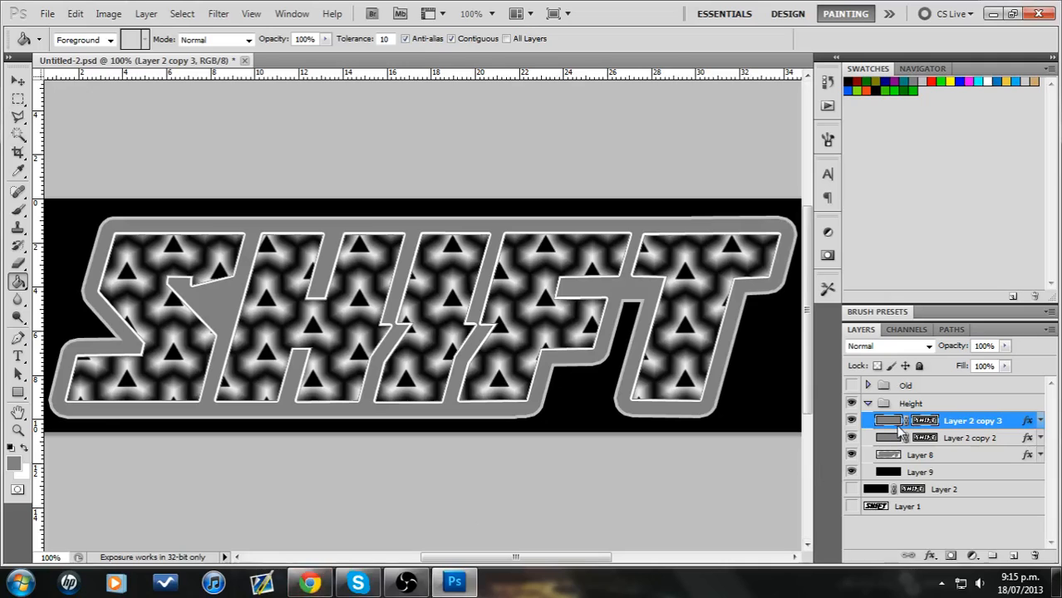
pyautogui.click(867, 404)
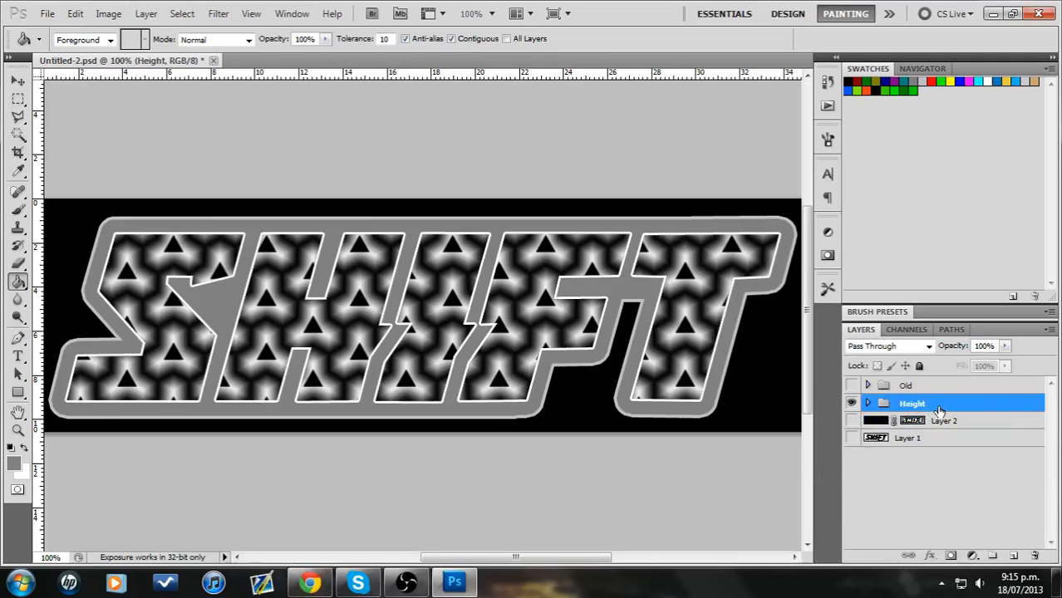
pyautogui.rightClick(939, 413)
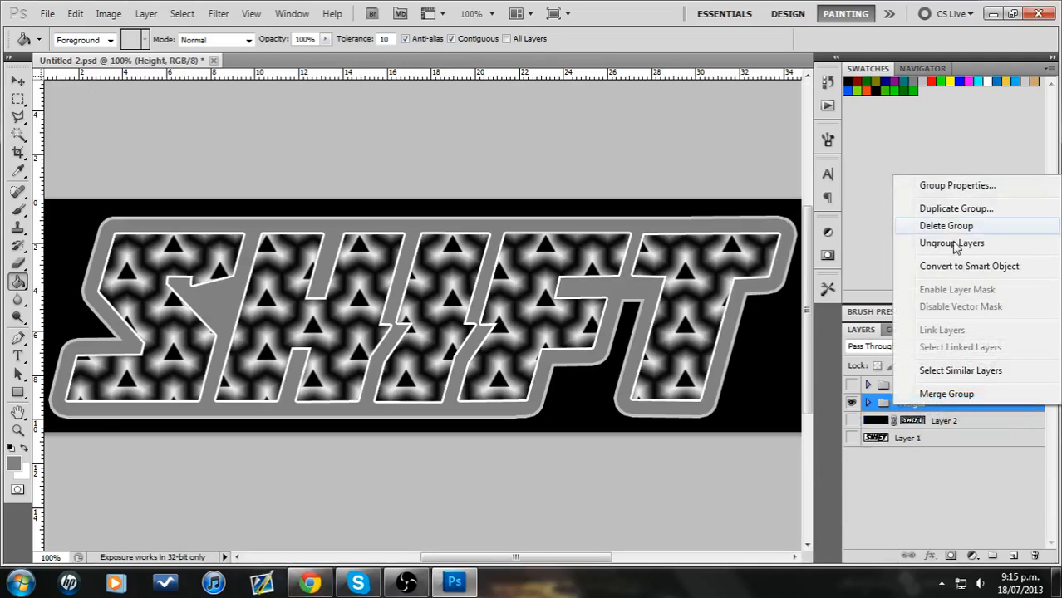
pyautogui.click(954, 213)
pyautogui.click(670, 173)
pyautogui.rightClick(966, 407)
pyautogui.click(962, 409)
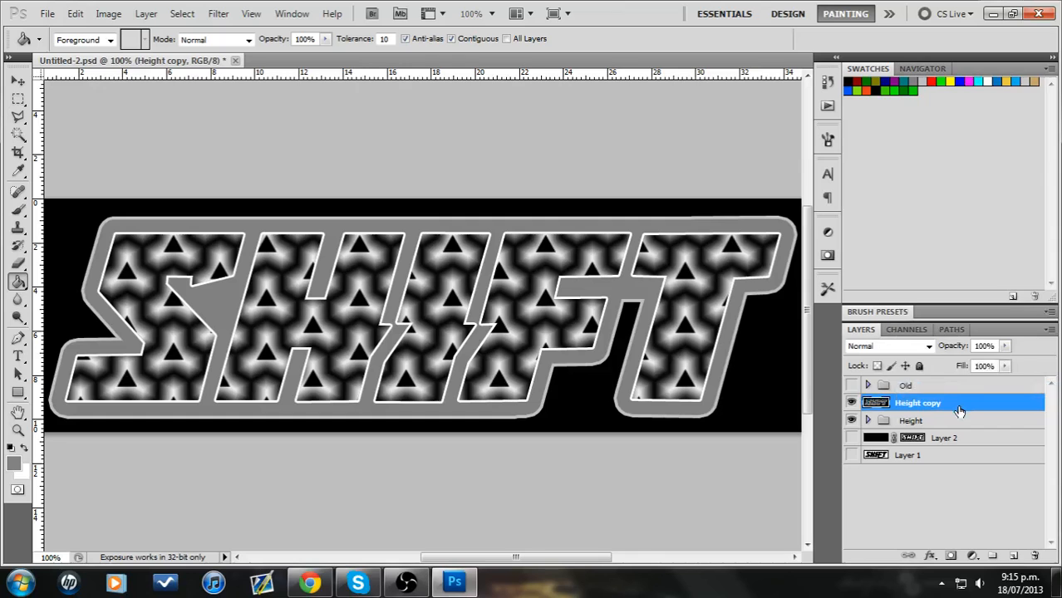
# - Duplicate the merged Height copy layer, keeping the default name Height copy 2
pyautogui.rightClick(960, 411)
pyautogui.click(947, 91)
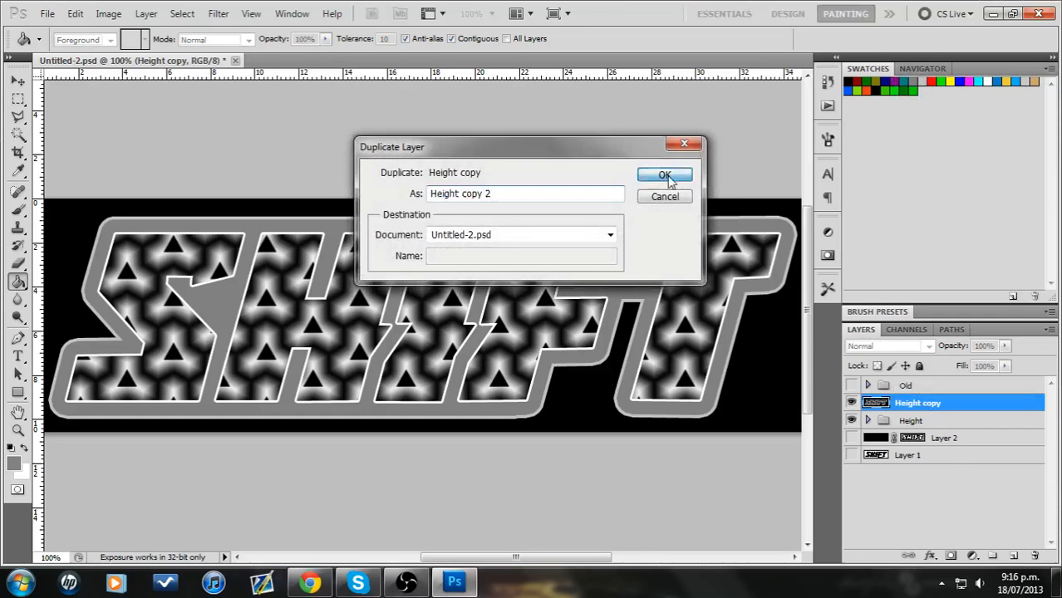
pyautogui.click(669, 178)
# - Convert Height copy 2 to a normal map with the NVIDIA NormalMapFilter, using Max (R,G,B), Invert X and scale 5
pyautogui.click(218, 13)
pyautogui.moveTo(349, 353)
pyautogui.click(415, 354)
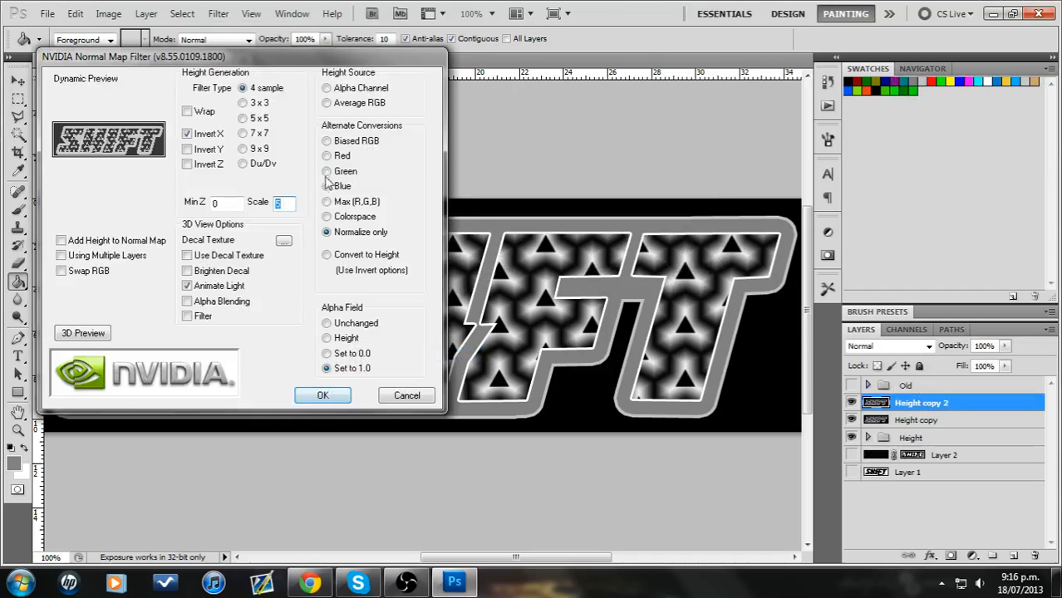
pyautogui.click(327, 202)
pyautogui.click(324, 396)
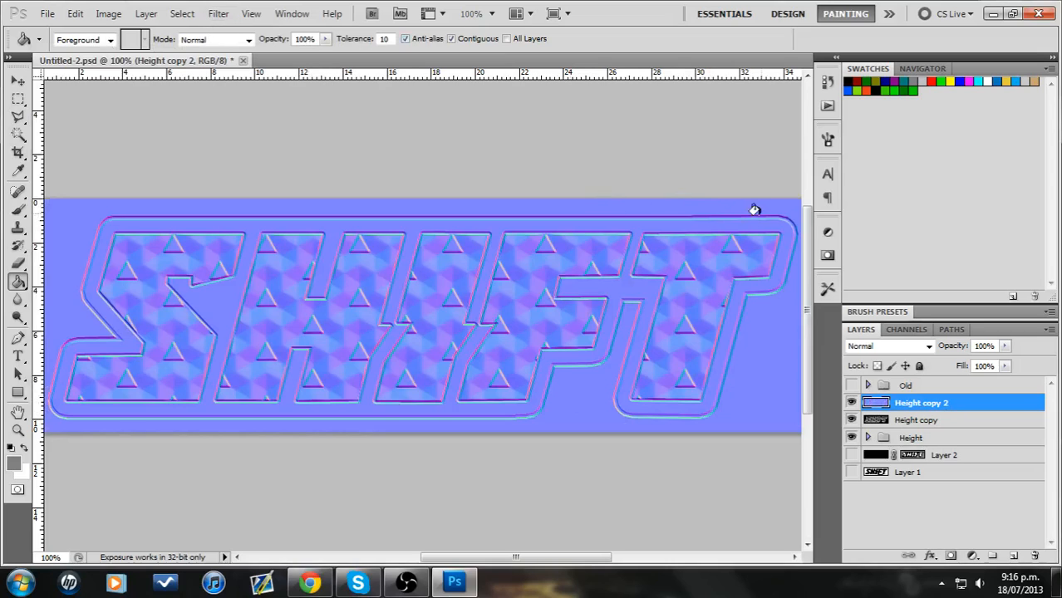
# - Apply a Surface Blur to the normal map layer with a 4-pixel radius and a threshold of 10 levels
pyautogui.click(218, 13)
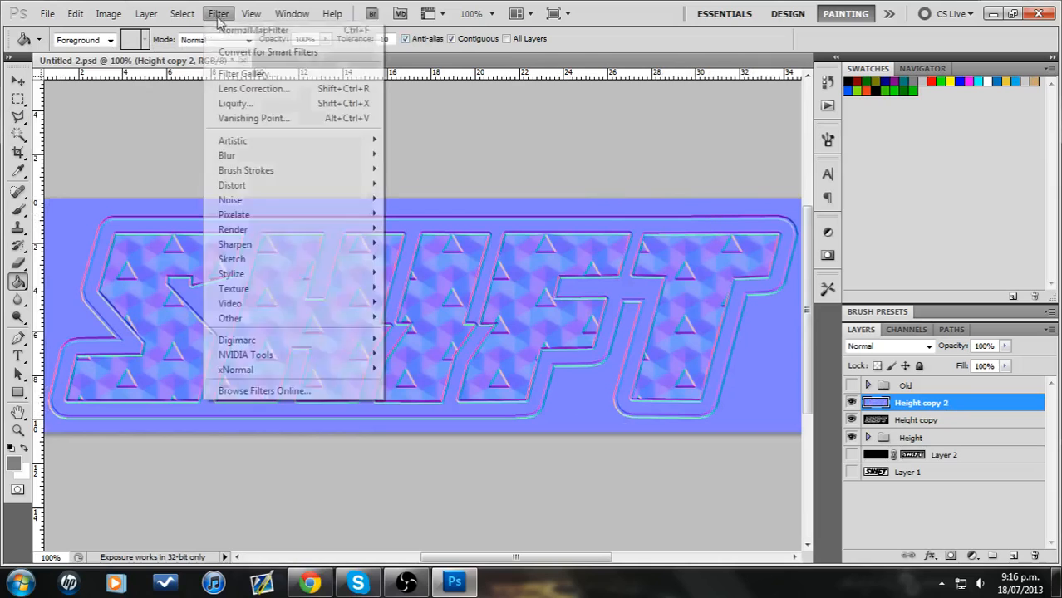
pyautogui.moveTo(330, 356)
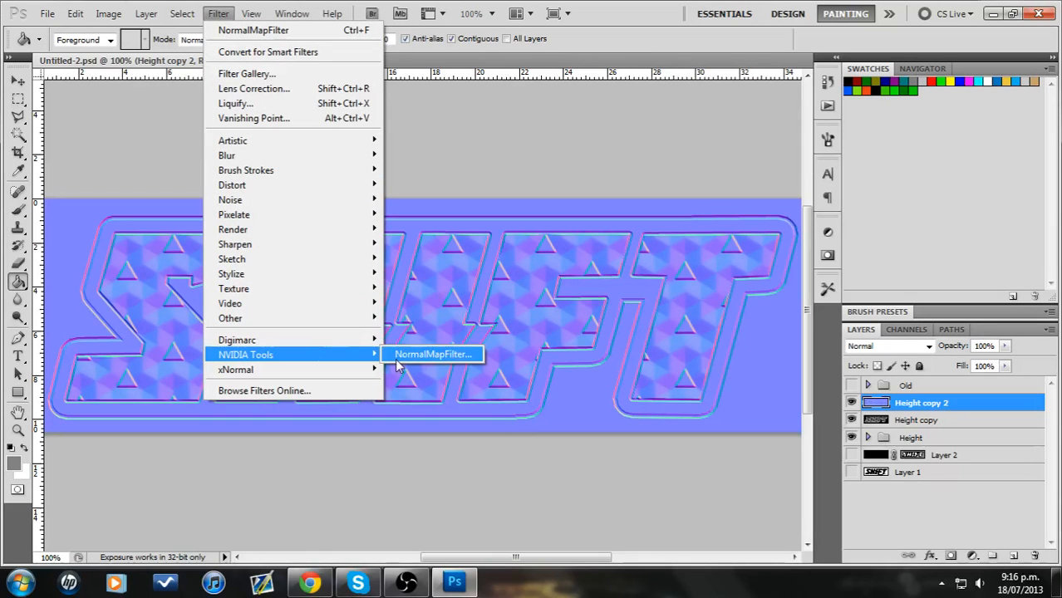
pyautogui.moveTo(279, 157)
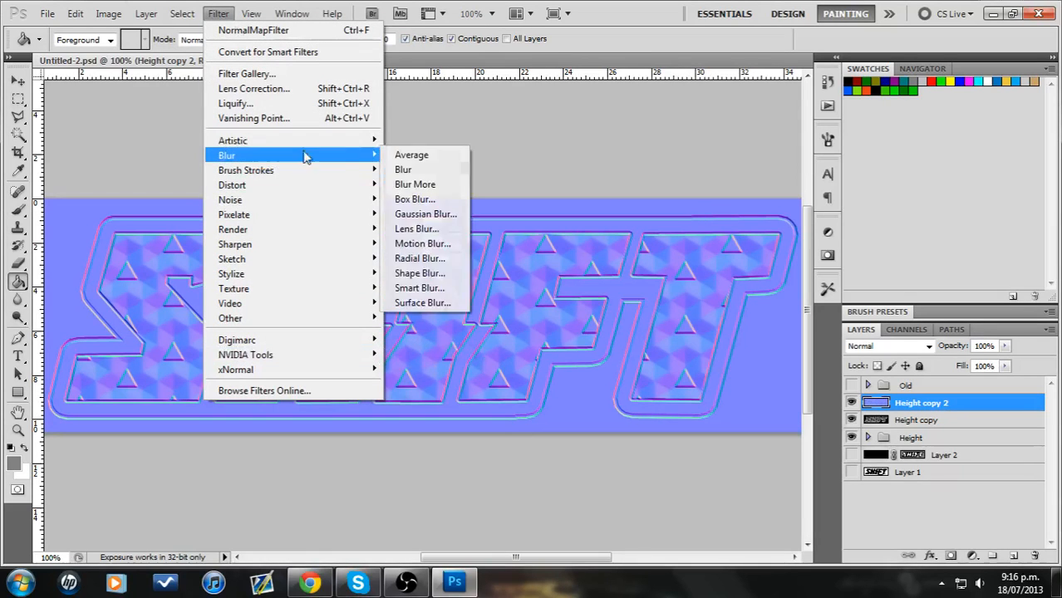
pyautogui.click(420, 302)
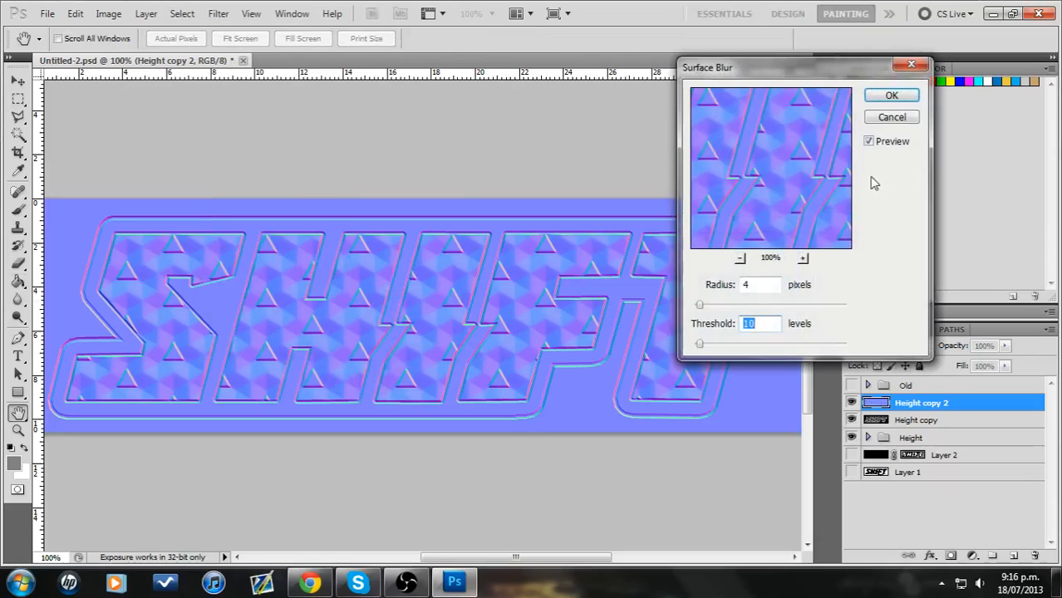
pyautogui.click(869, 143)
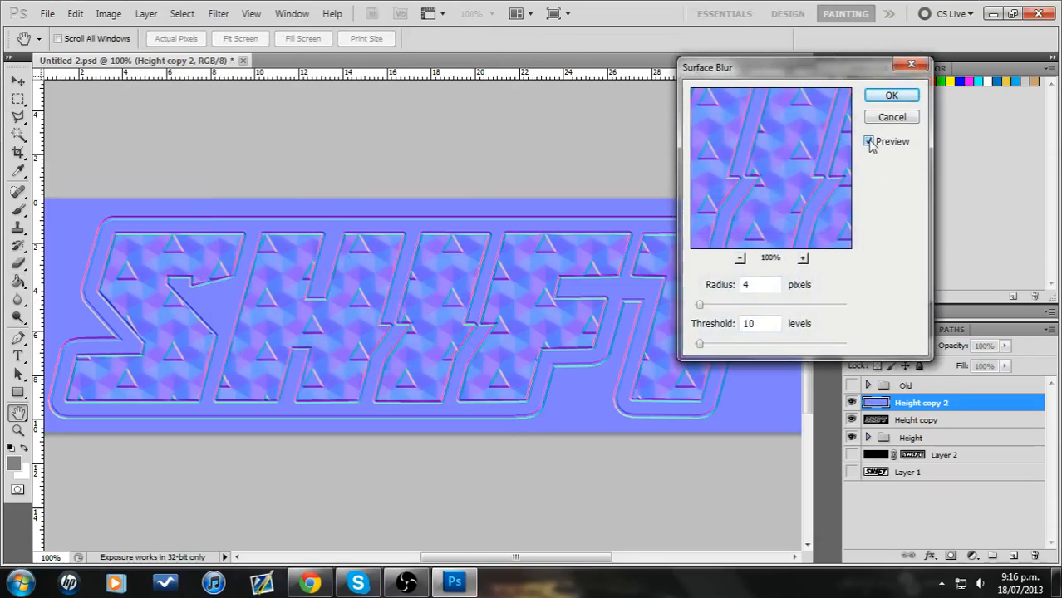
pyautogui.click(891, 94)
# - Duplicate Height copy 2 and apply a Gaussian Blur with a 1.0-pixel radius to the duplicate
pyautogui.rightClick(1017, 408)
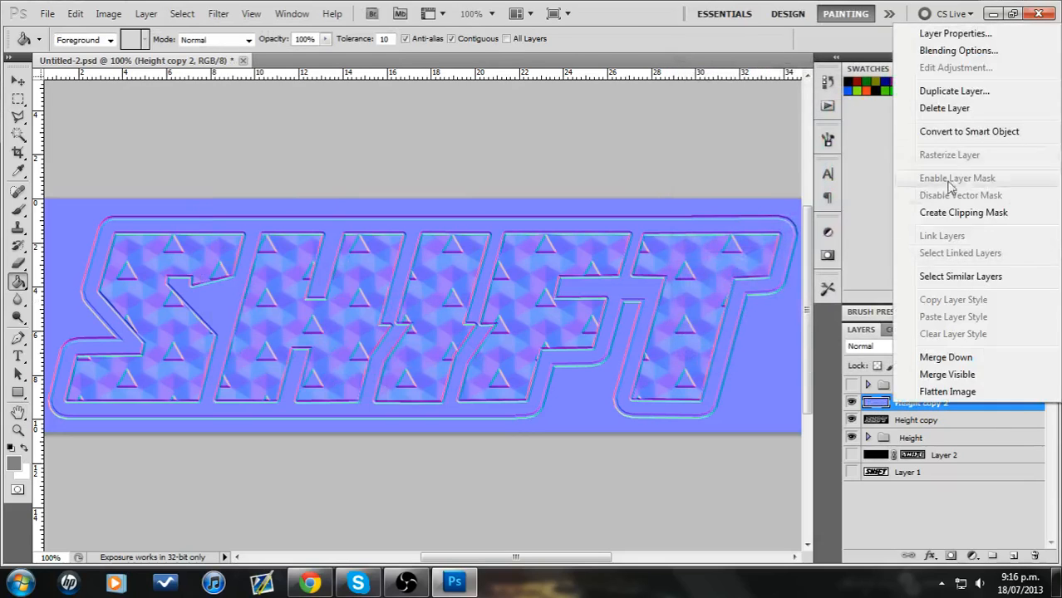
pyautogui.click(908, 92)
pyautogui.click(665, 176)
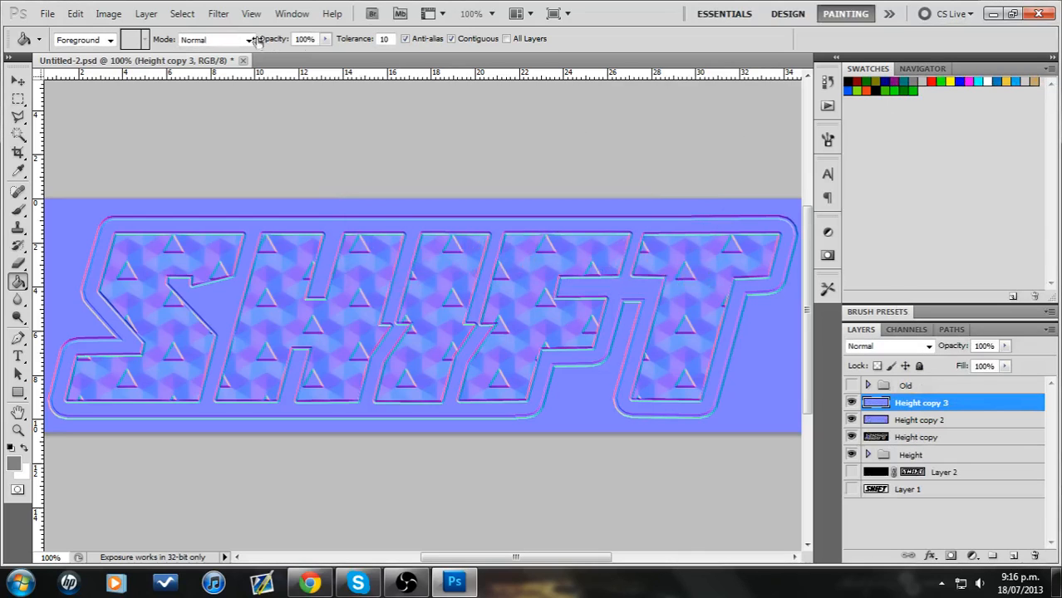
pyautogui.click(218, 13)
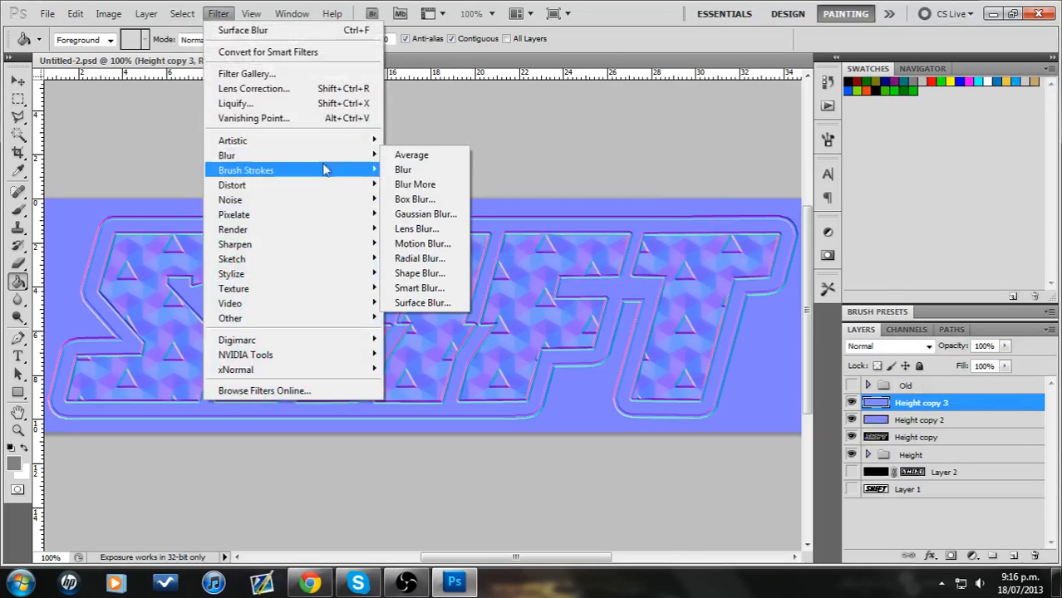
pyautogui.click(425, 214)
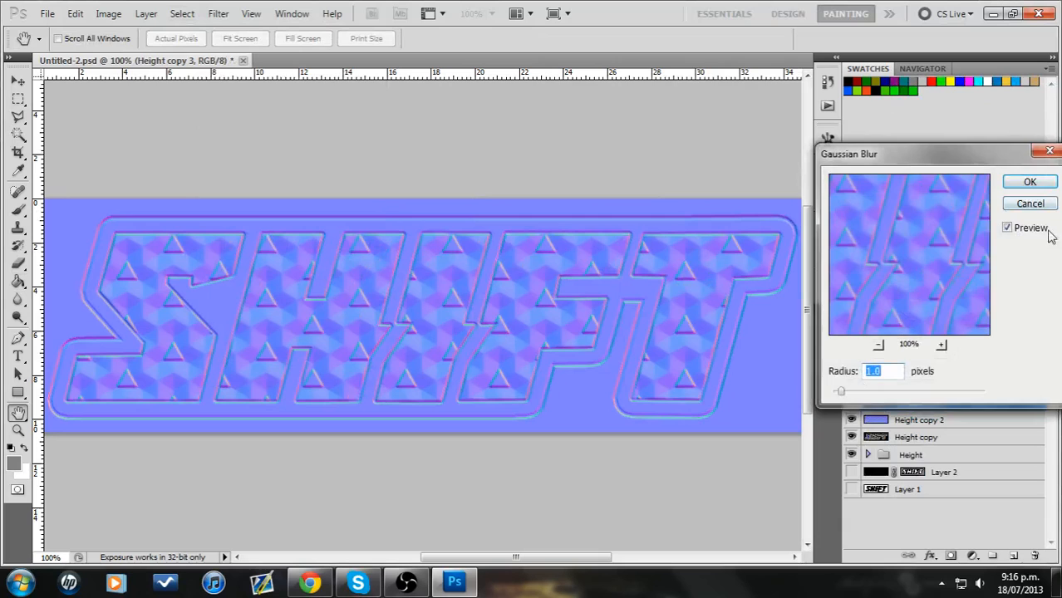
pyautogui.click(1029, 182)
# - Set the 1-pixel-blurred Height copy 3 to Overlay blending and merge it down into Height copy 2
pyautogui.click(932, 346)
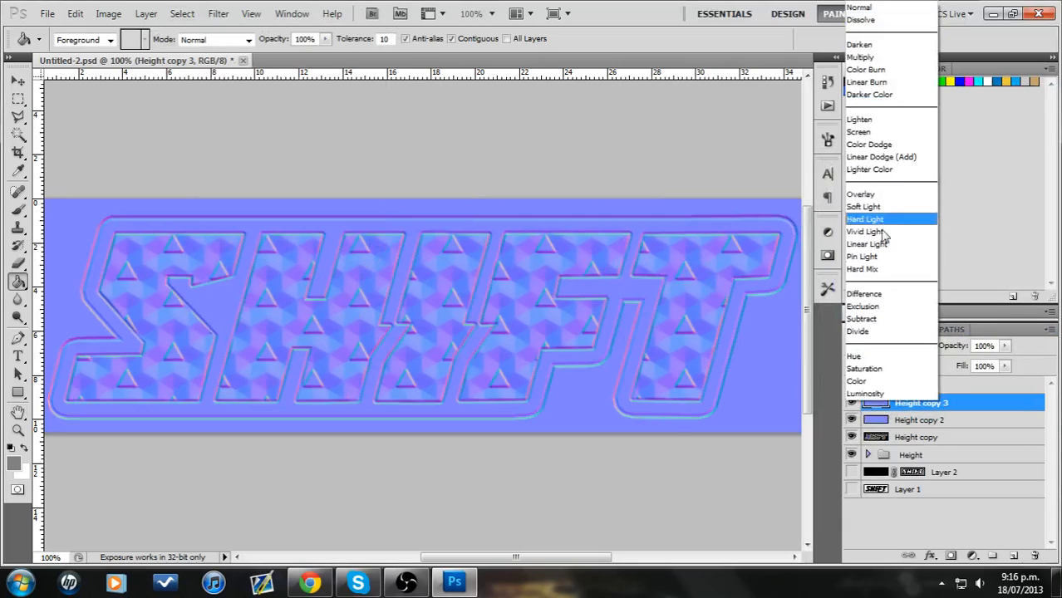
pyautogui.click(871, 196)
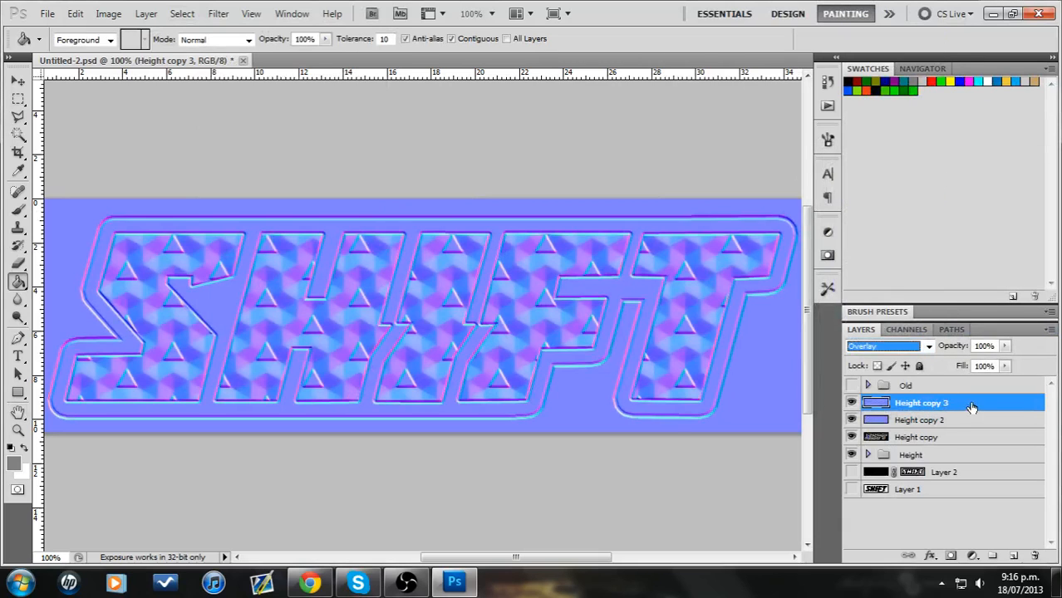
pyautogui.rightClick(971, 407)
pyautogui.click(949, 354)
# - Duplicate the merged Height copy 2 again and apply a Gaussian Blur with a 2.0-pixel radius to the duplicate
pyautogui.rightClick(957, 407)
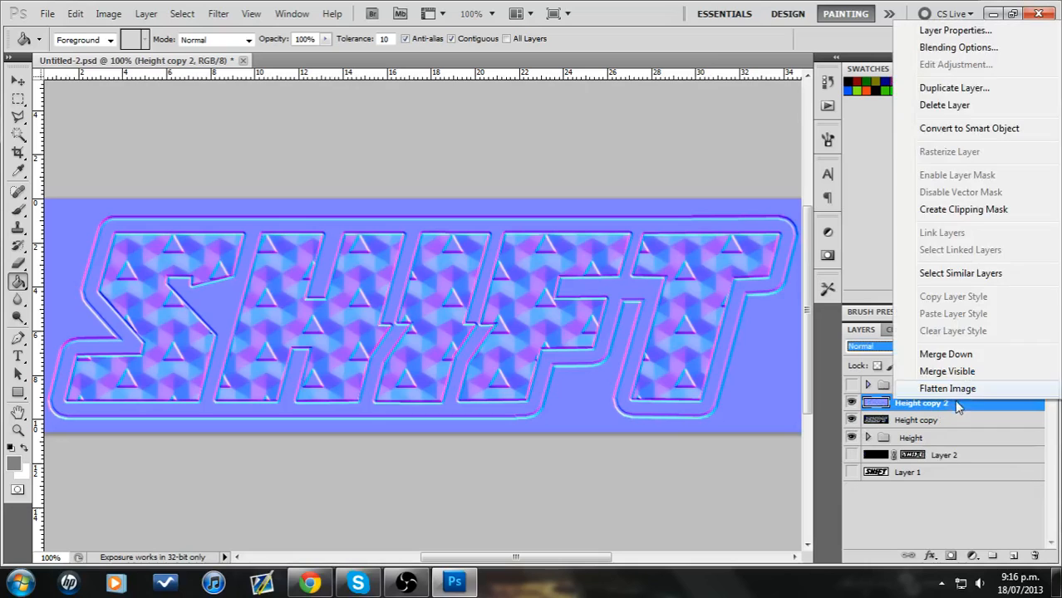
pyautogui.click(952, 88)
pyautogui.click(669, 174)
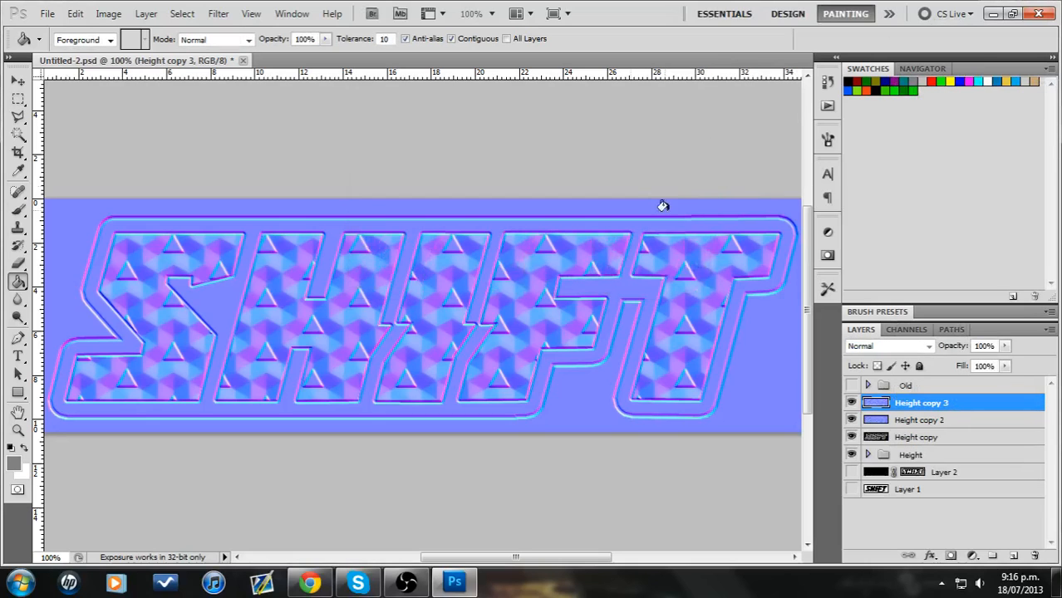
pyautogui.click(213, 12)
pyautogui.moveTo(304, 156)
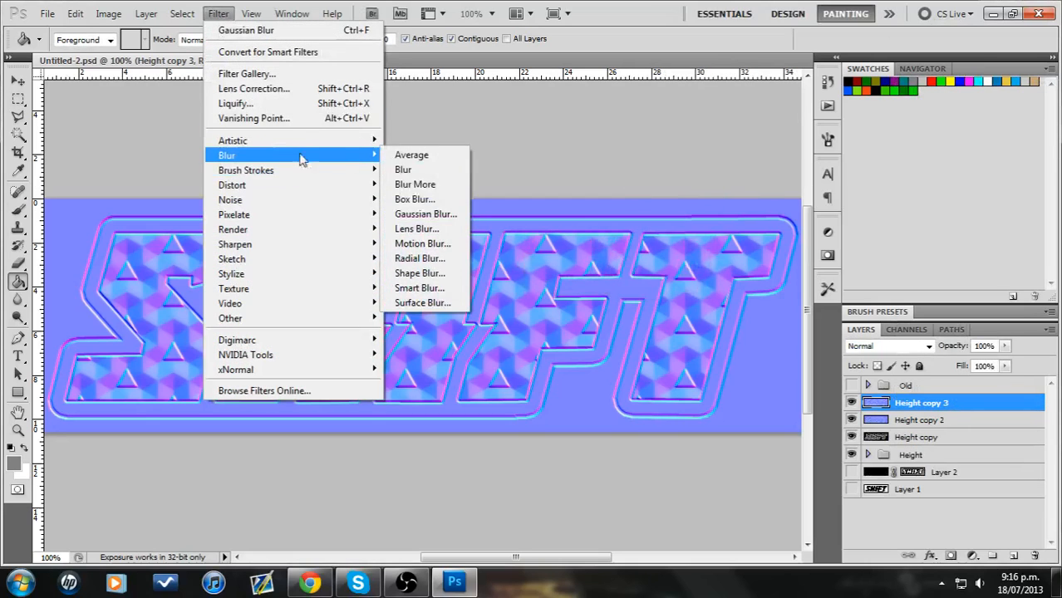
pyautogui.click(449, 215)
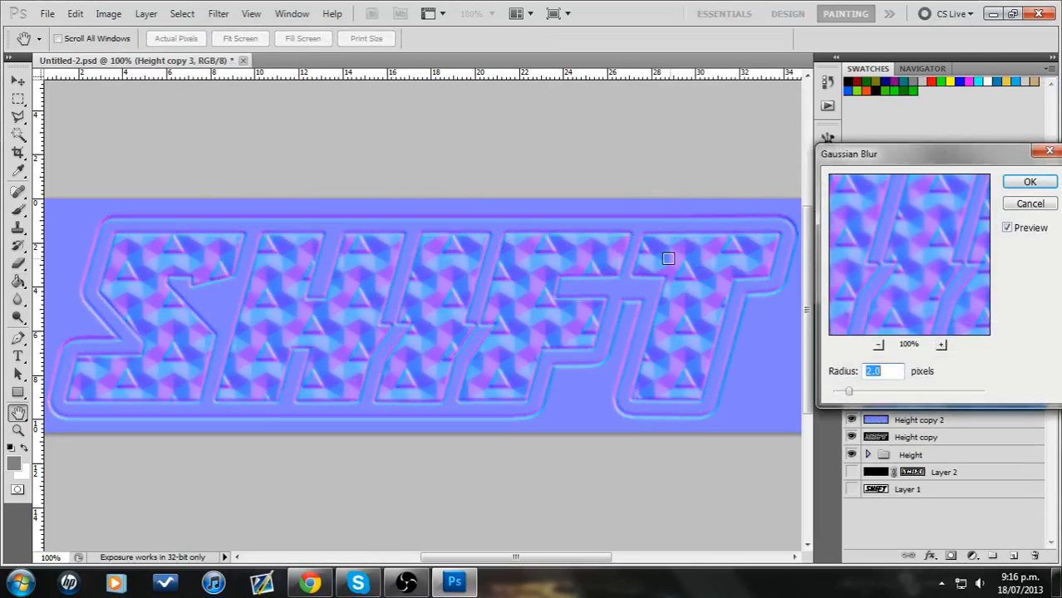
pyautogui.click(1030, 182)
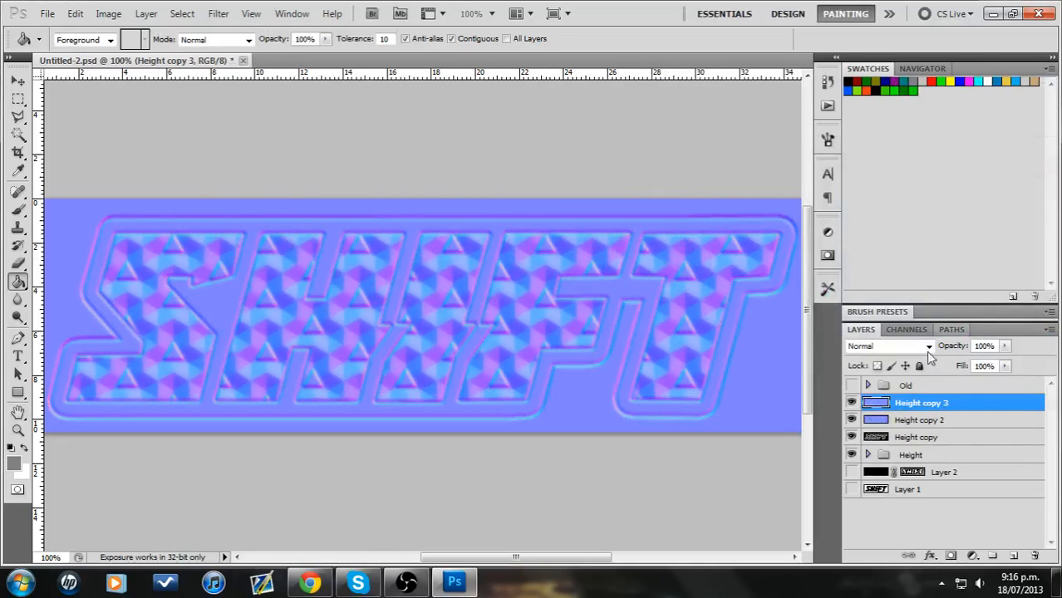
# - Set the 2-pixel-blurred Height copy 3 to Overlay blending and merge it down into Height copy 2
pyautogui.click(926, 350)
pyautogui.click(868, 197)
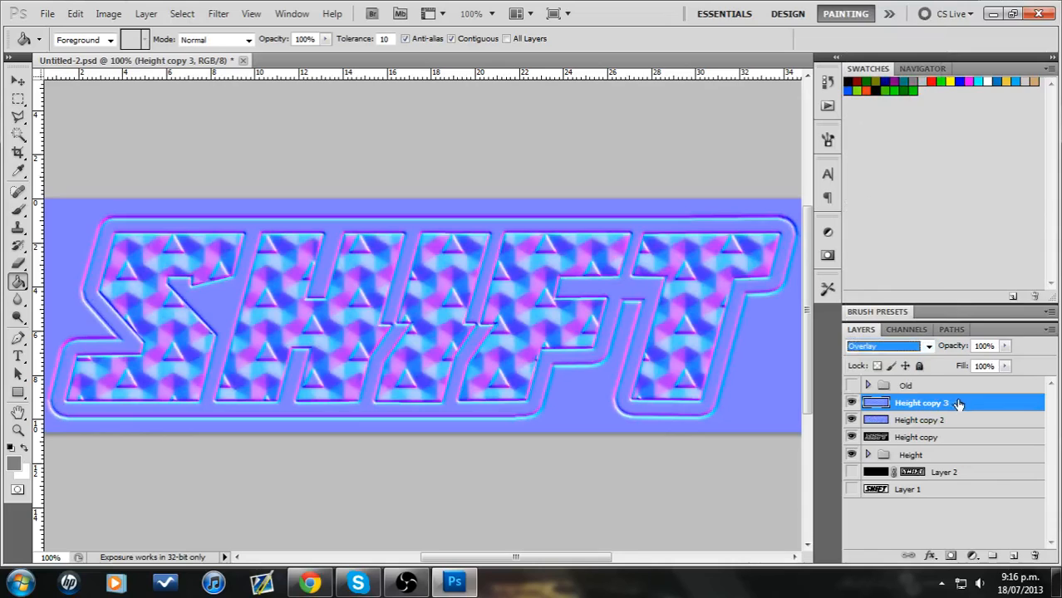
pyautogui.rightClick(958, 403)
pyautogui.click(961, 352)
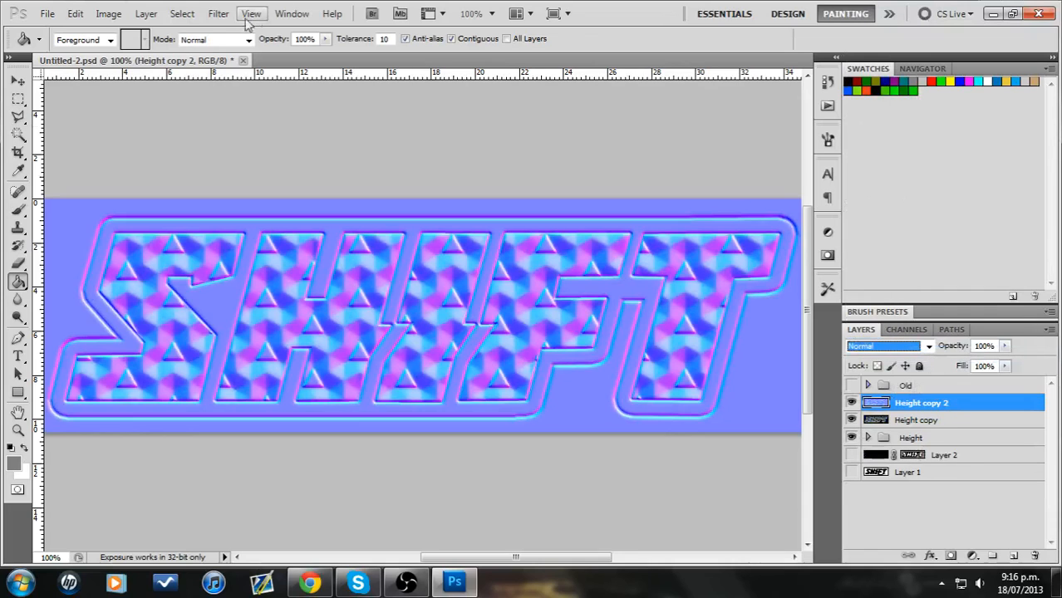
# - Normalize Height copy 2 by running the NVIDIA NormalMapFilter with the Normalize only conversion
pyautogui.click(219, 14)
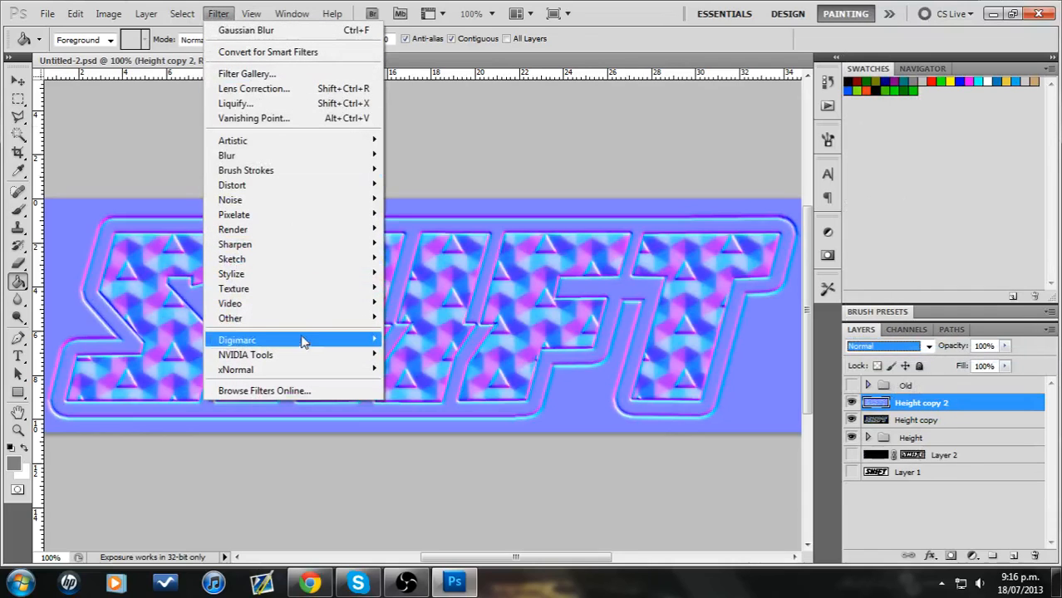
pyautogui.moveTo(332, 369)
pyautogui.click(440, 356)
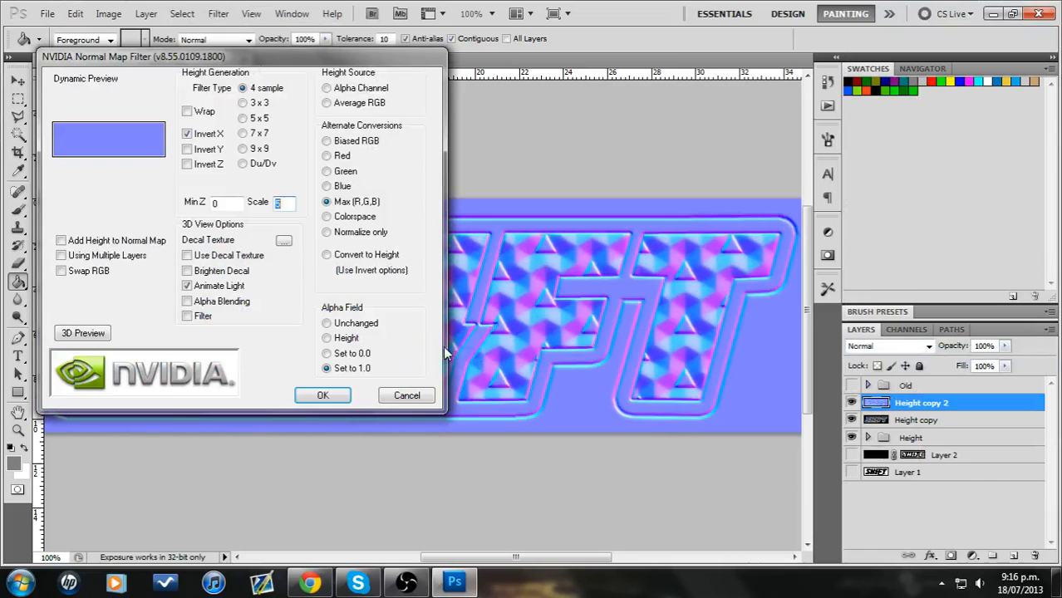
pyautogui.click(328, 232)
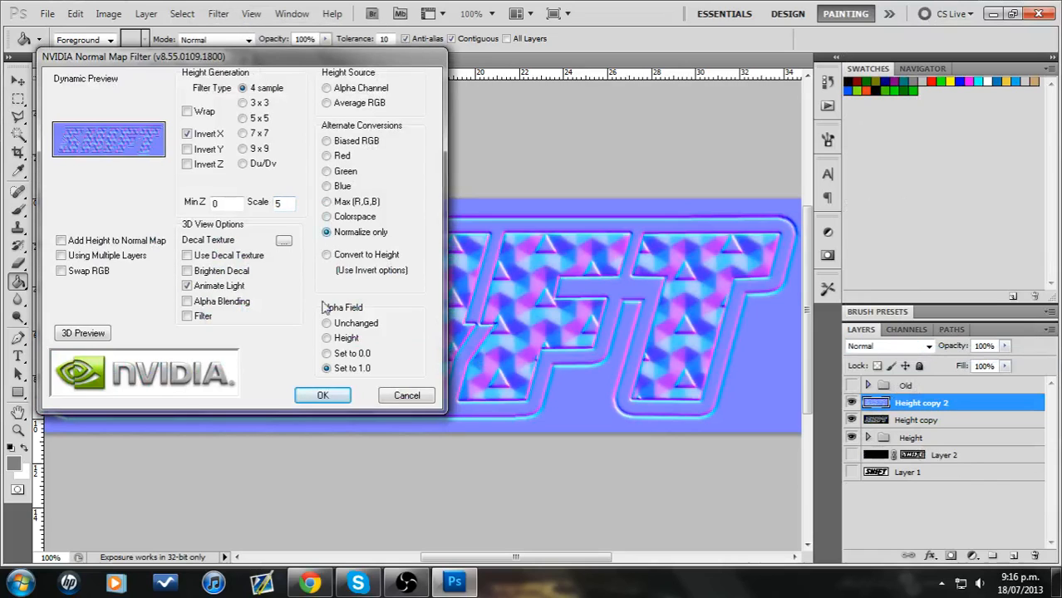
pyautogui.click(324, 395)
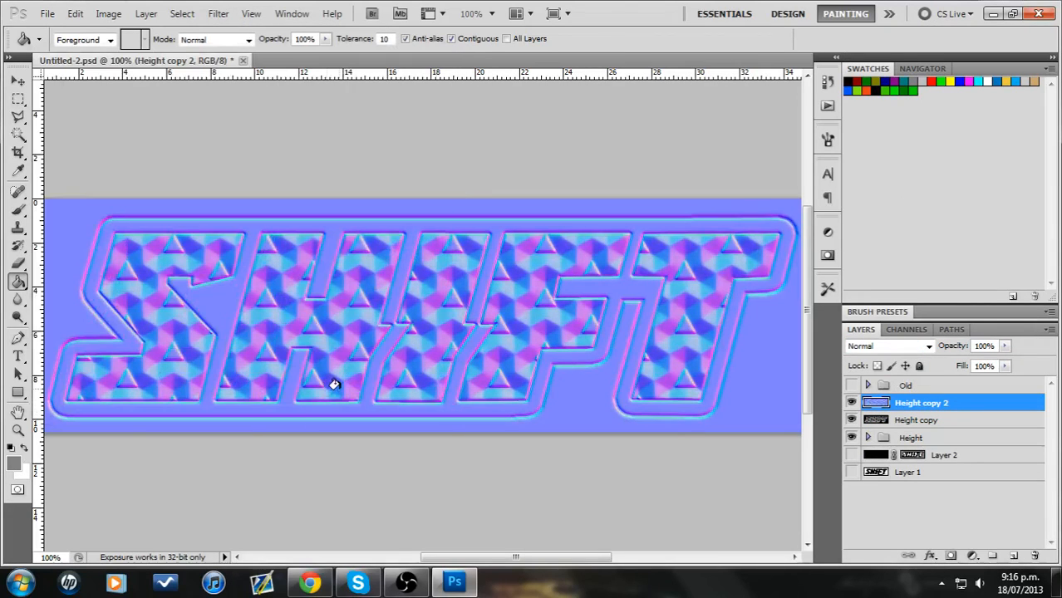
# - Hide the Height copy 2 layer and rename it Normal Map
pyautogui.click(851, 404)
pyautogui.click(931, 422)
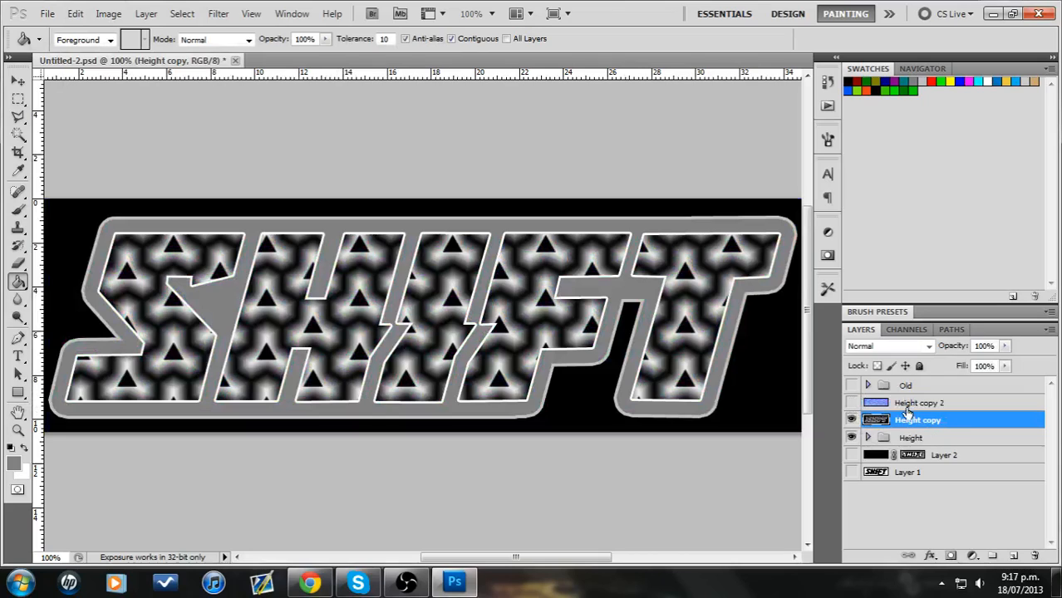
pyautogui.doubleClick(912, 404)
pyautogui.write('Normal Map')
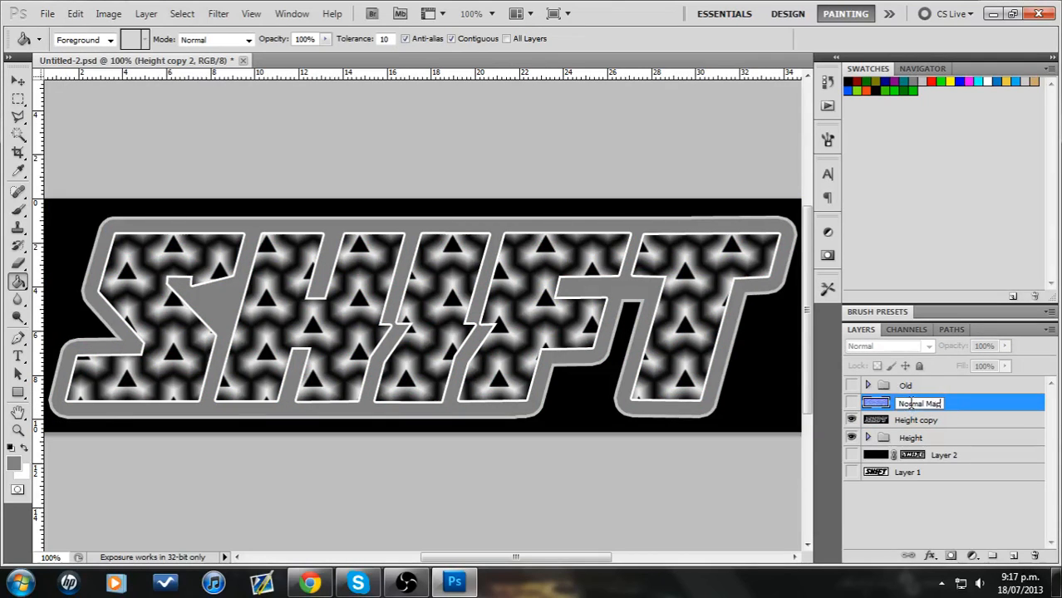
pyautogui.press('Return')
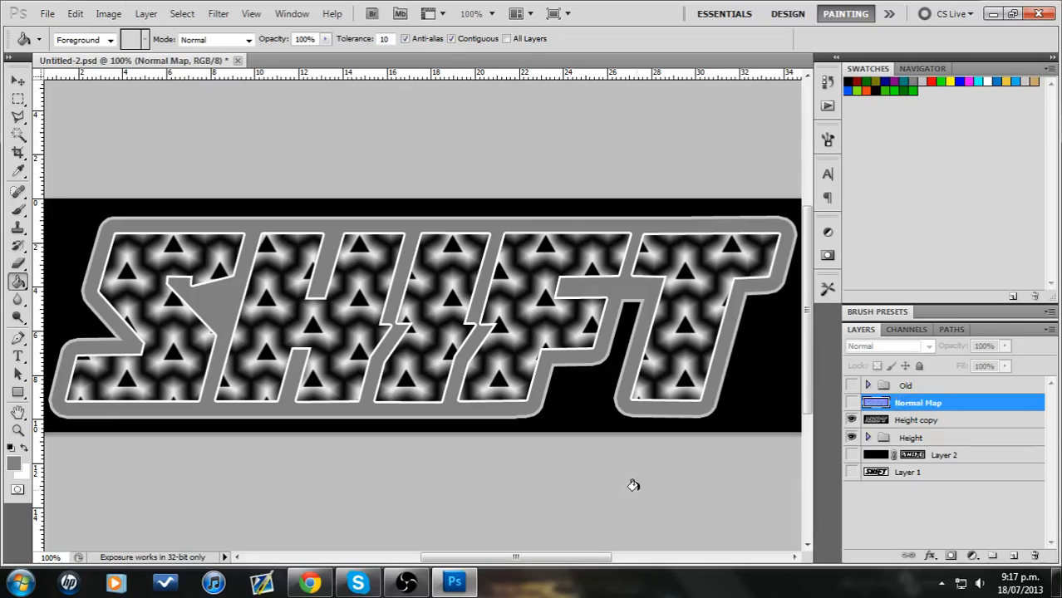
pyautogui.click(407, 585)
pyautogui.click(407, 584)
# - Create a new layer group directly above the Height copy layer and name it Diffuse
pyautogui.click(907, 422)
pyautogui.click(992, 557)
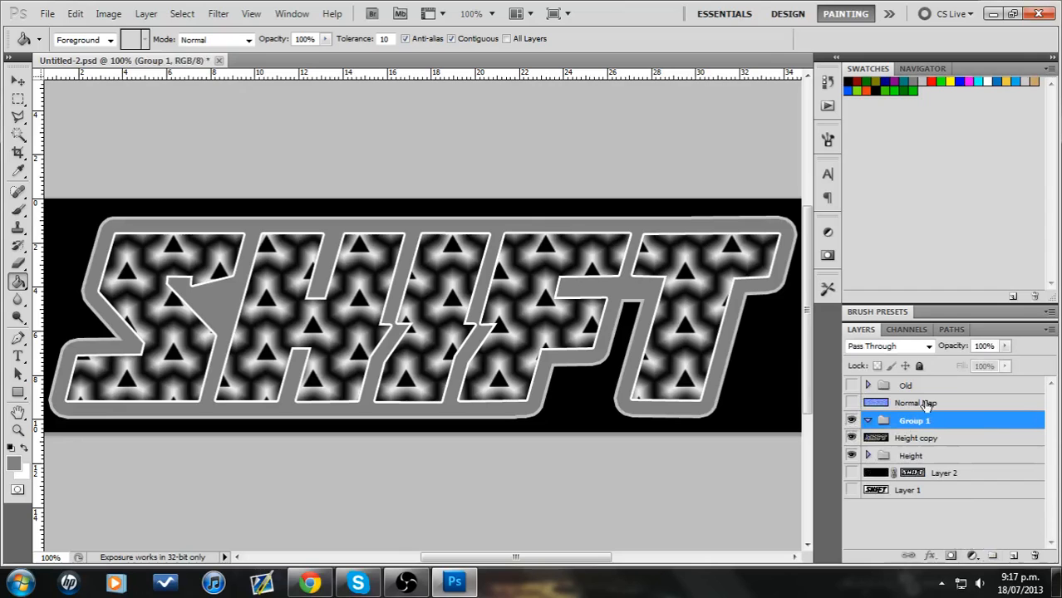
pyautogui.doubleClick(914, 422)
pyautogui.write('Di')
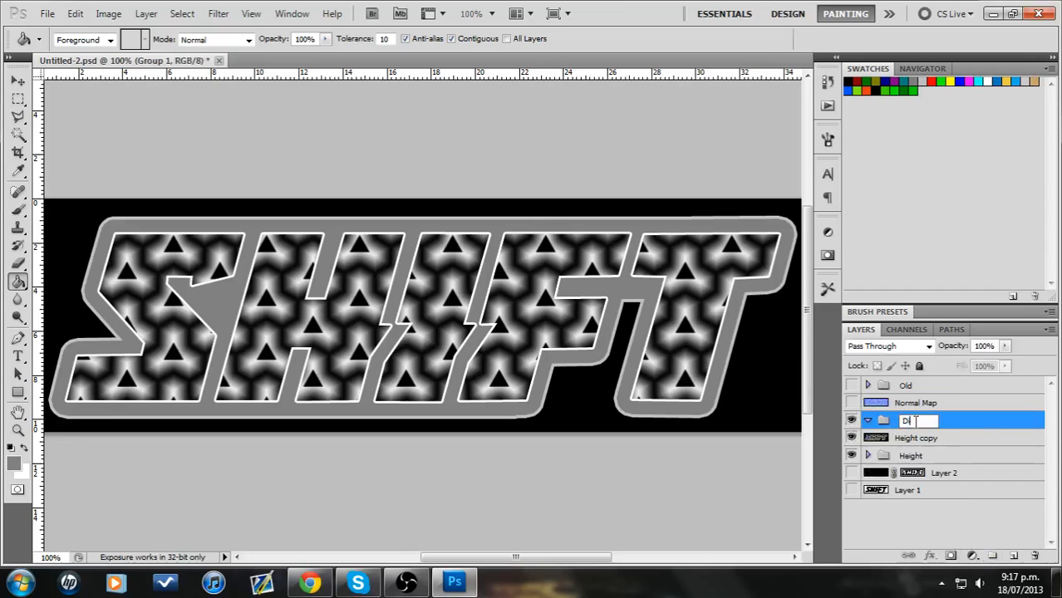
pyautogui.write('ffuse')
pyautogui.press('Return')
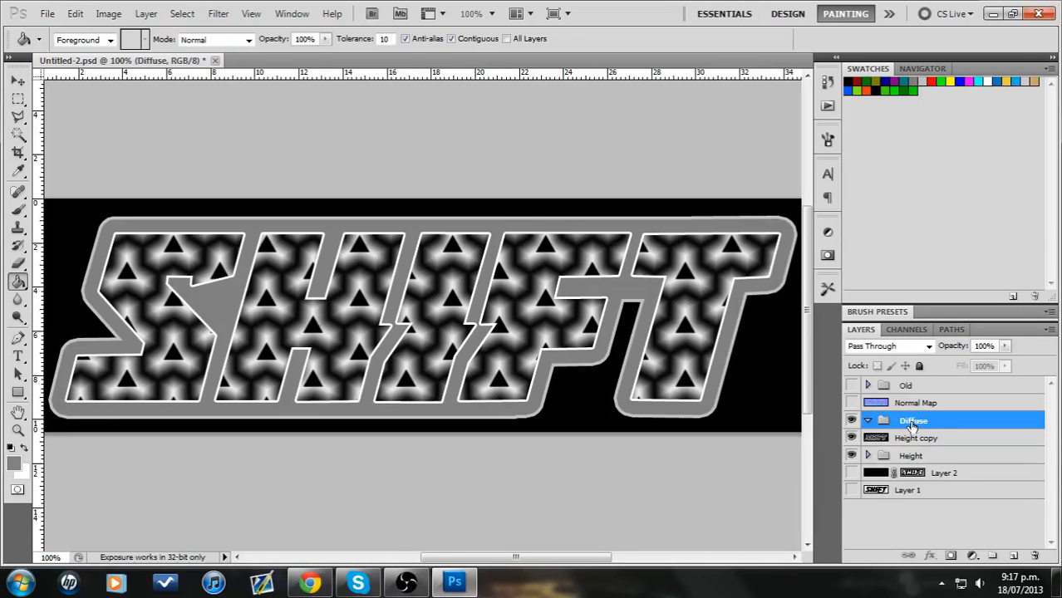
# - Copy the embossed reference photo from the web browser and paste it into the Diffuse group in Photoshop
pyautogui.click(309, 582)
pyautogui.rightClick(384, 268)
pyautogui.click(409, 327)
pyautogui.click(454, 582)
pyautogui.click(74, 14)
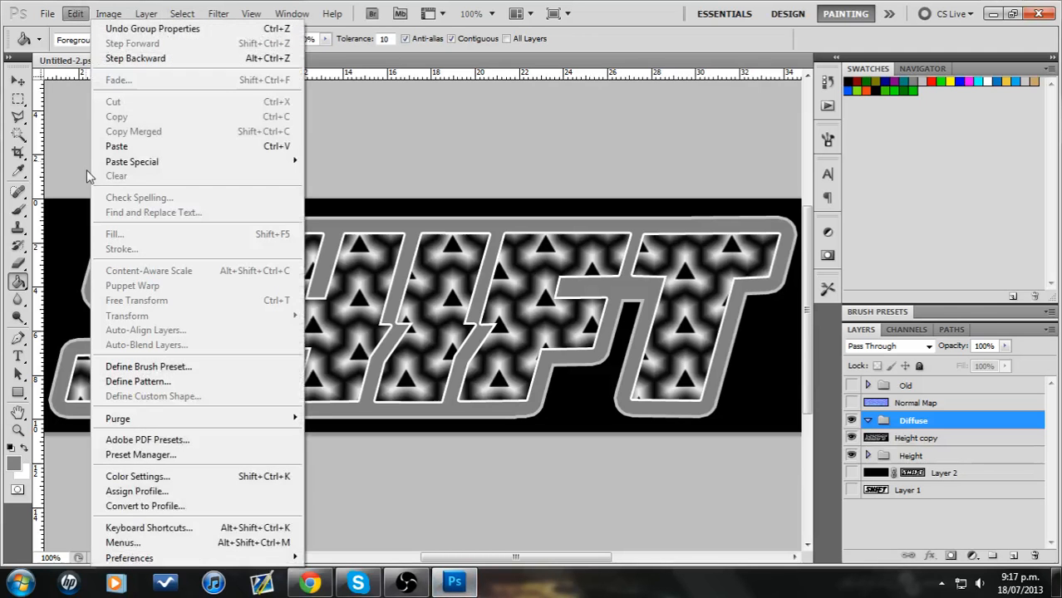
pyautogui.click(114, 147)
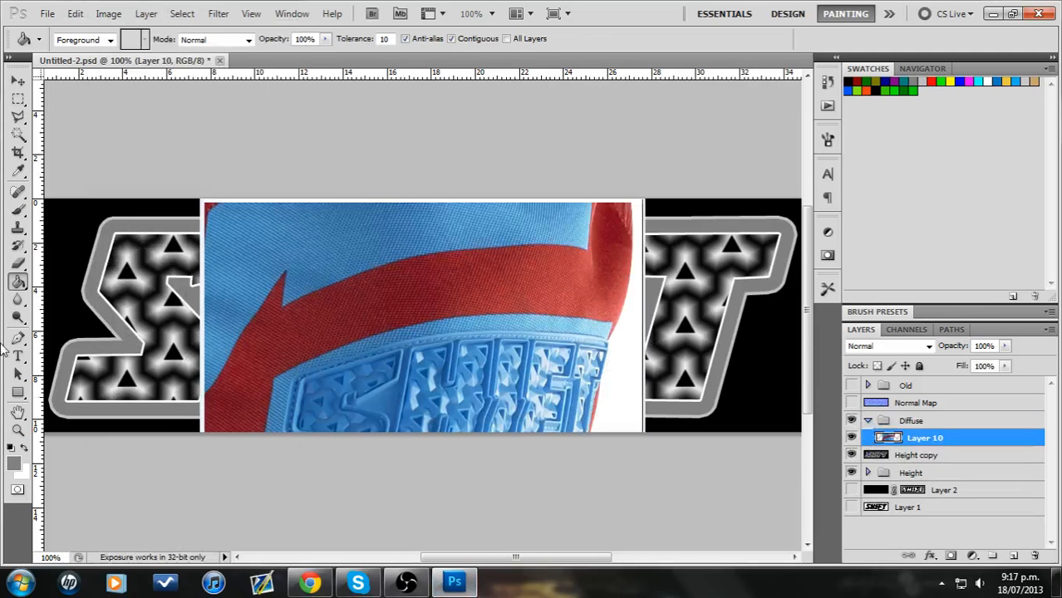
# - Sample the blue of the embossed logo in the pasted reference and fill a new layer above it with that colour
pyautogui.click(13, 462)
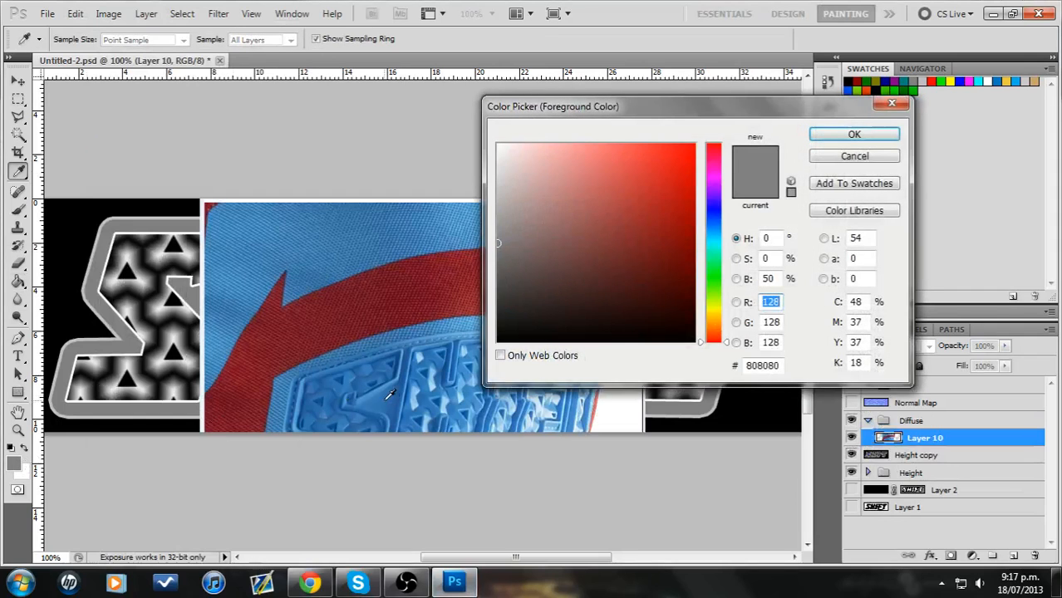
pyautogui.click(389, 396)
pyautogui.click(854, 133)
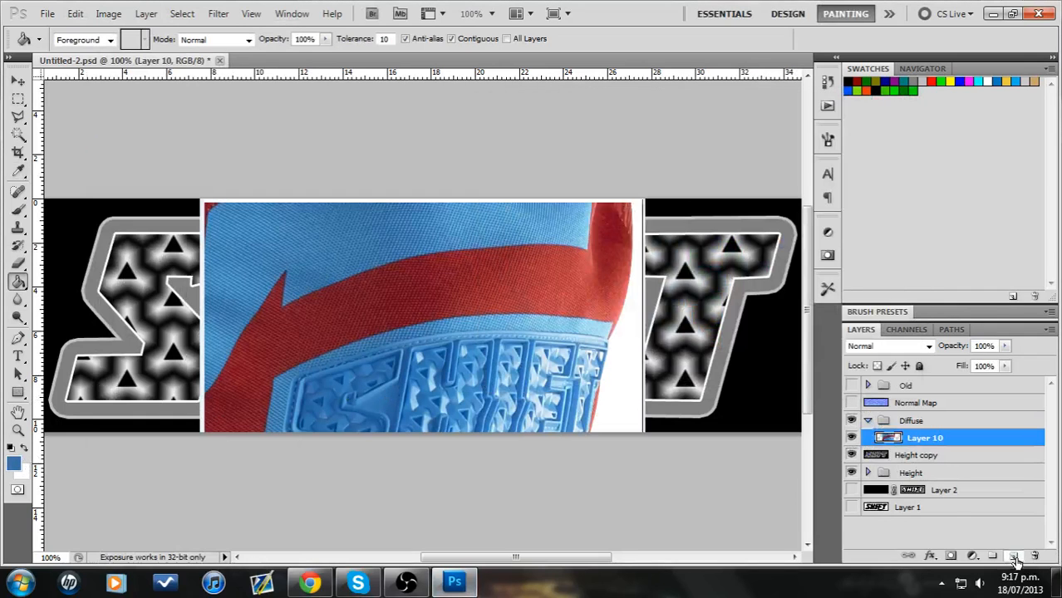
pyautogui.click(1014, 556)
pyautogui.click(351, 332)
# - Delete the pasted reference layer, then move Height copy above the Diffuse group and hide it
pyautogui.click(964, 457)
pyautogui.press('Delete')
pyautogui.moveTo(928, 456); pyautogui.dragTo(914, 413)
pyautogui.click(851, 419)
# - Show the Normal Map layer and duplicate it
pyautogui.click(851, 404)
pyautogui.rightClick(914, 403)
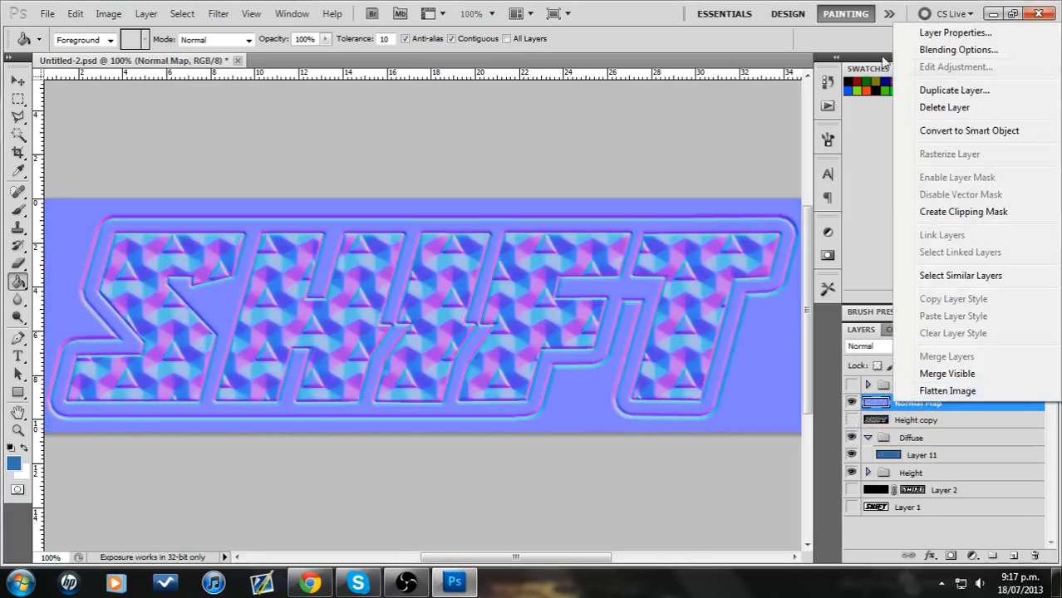
pyautogui.click(884, 89)
pyautogui.click(657, 179)
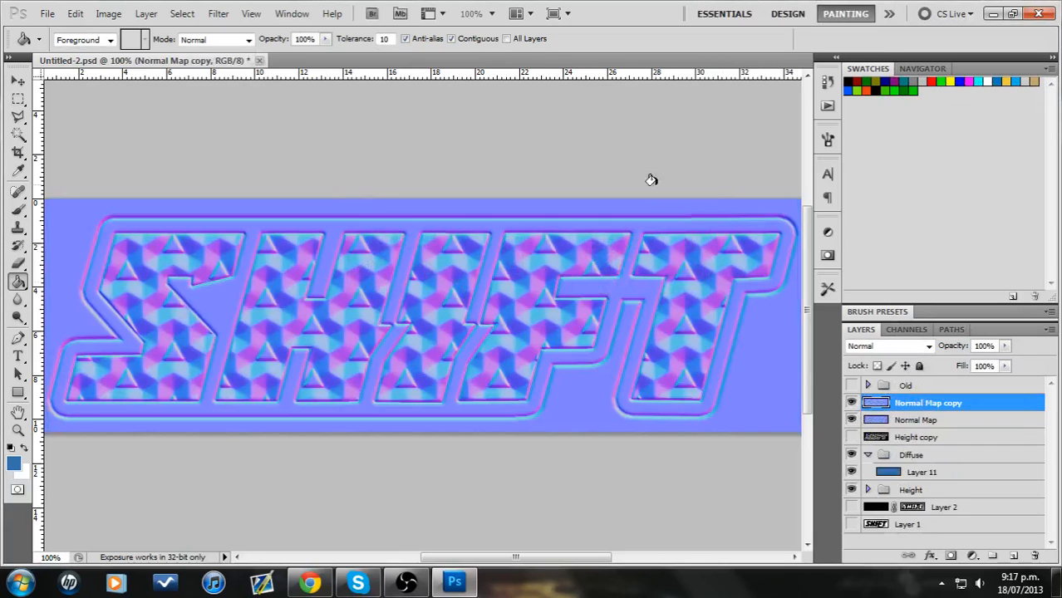
# - Invert only the Green channel of the Normal Map copy layer and return to the full RGB layer view
pyautogui.click(914, 331)
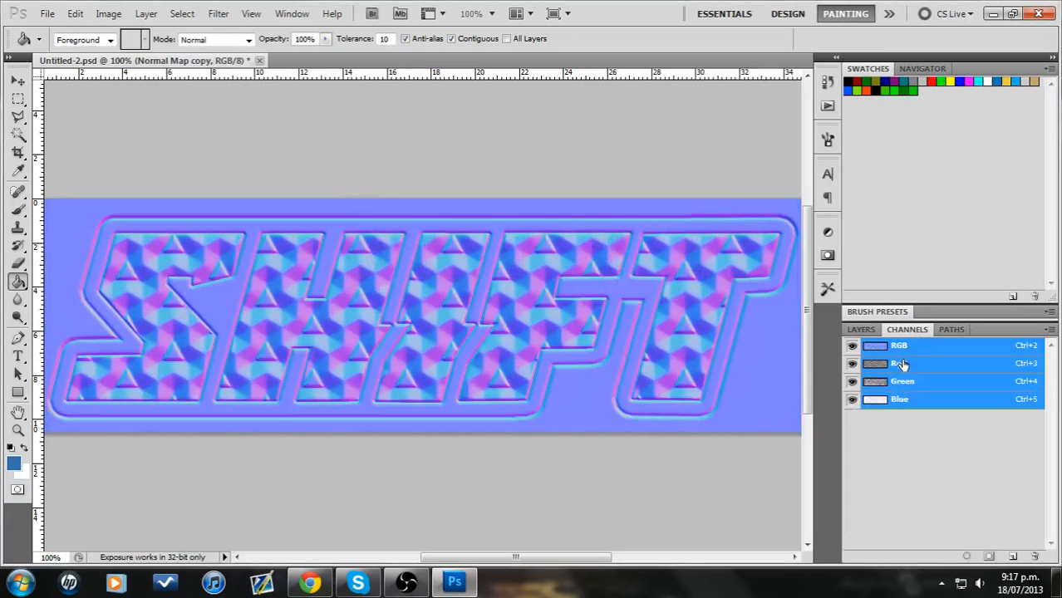
pyautogui.click(914, 382)
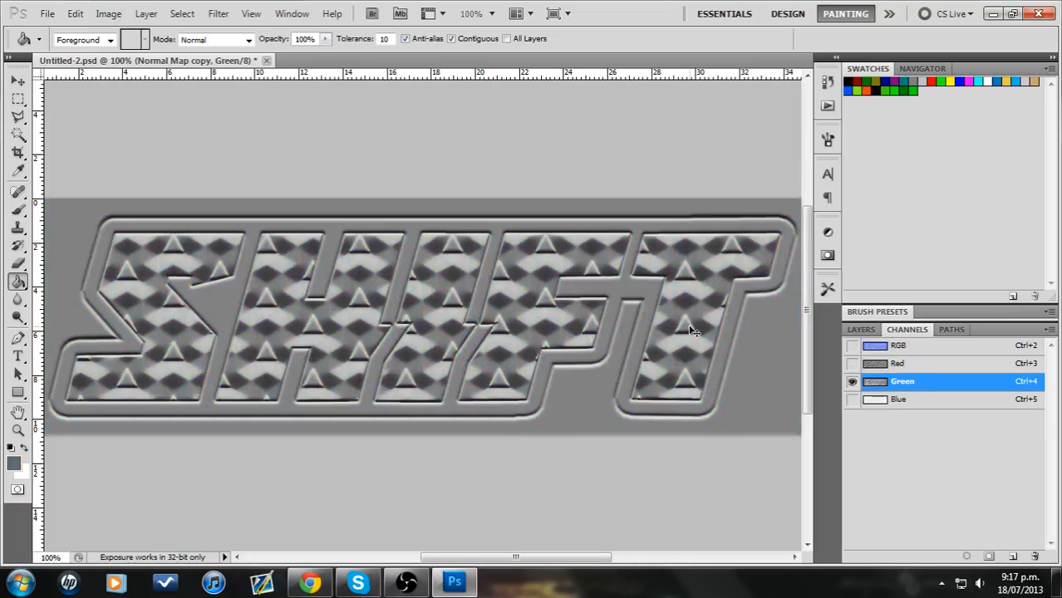
pyautogui.hotkey('ctrl', 'i')
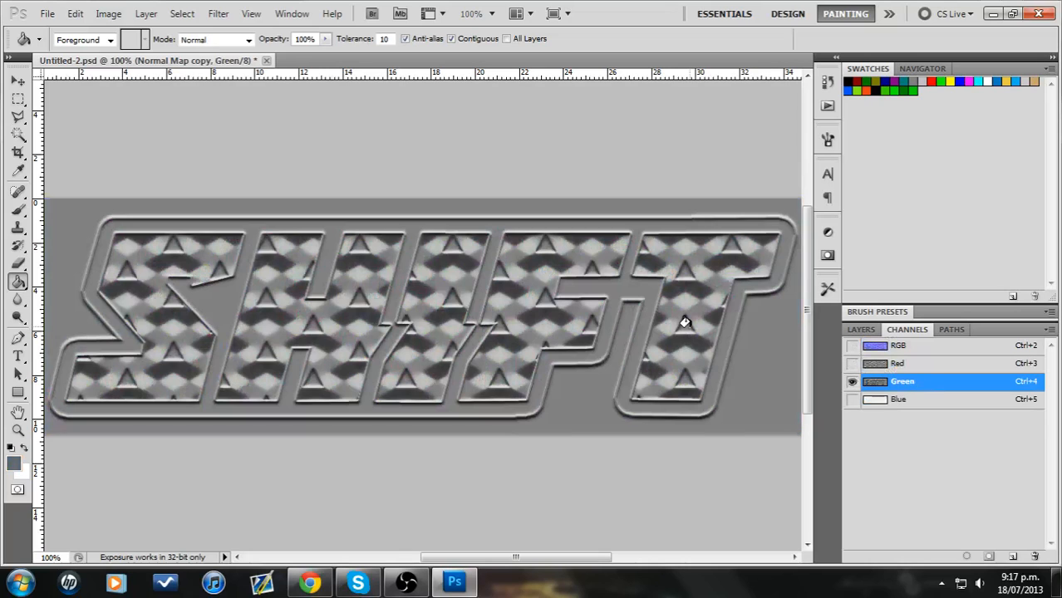
pyautogui.click(912, 347)
pyautogui.click(862, 330)
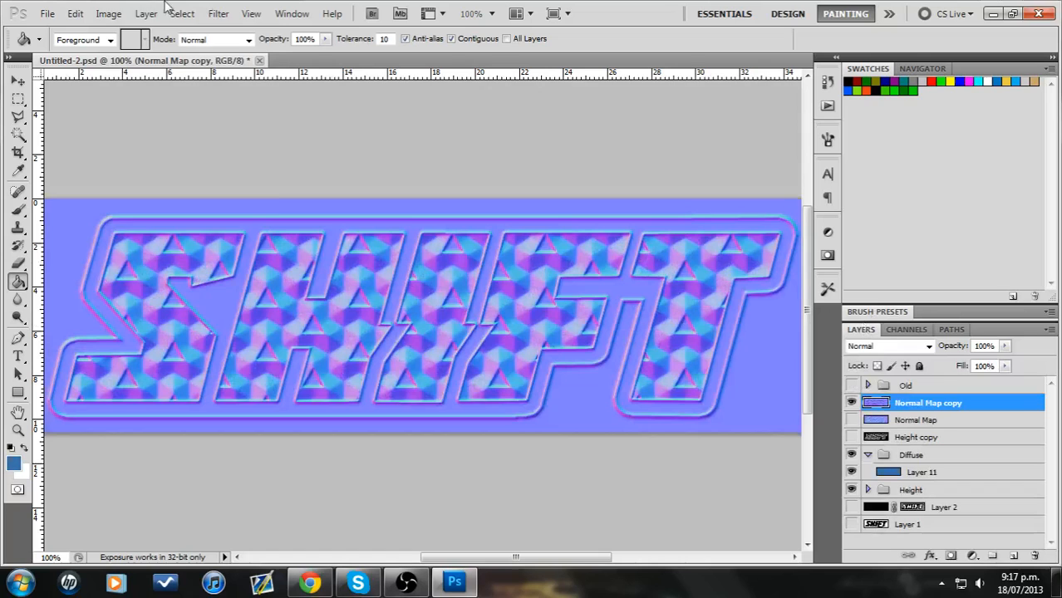
# - Convert Normal Map copy to grayscale with the Black & White adjustment using the Default preset
pyautogui.click(108, 14)
pyautogui.moveTo(259, 53)
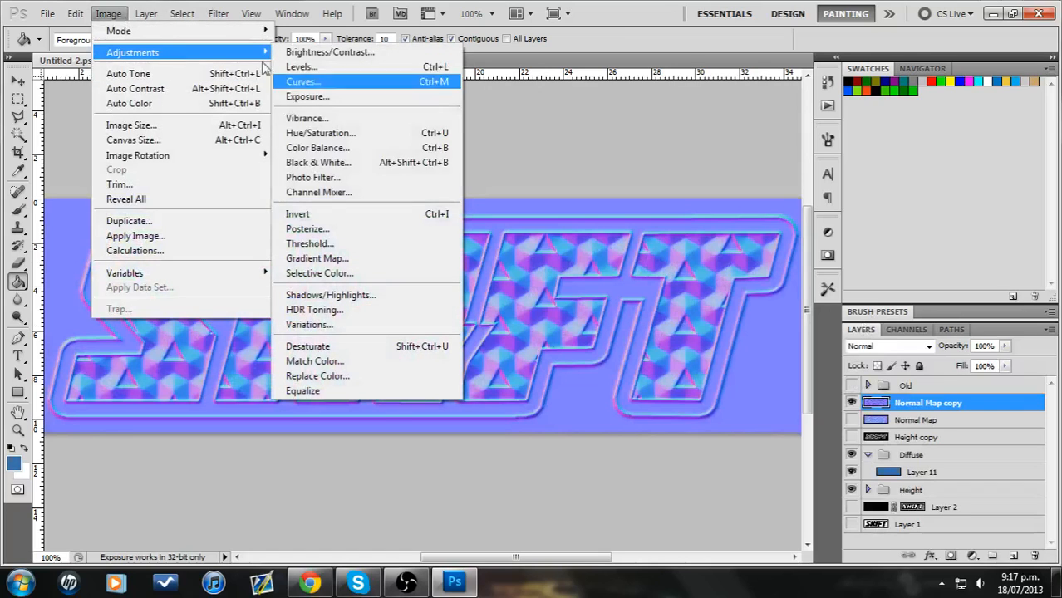
pyautogui.click(347, 163)
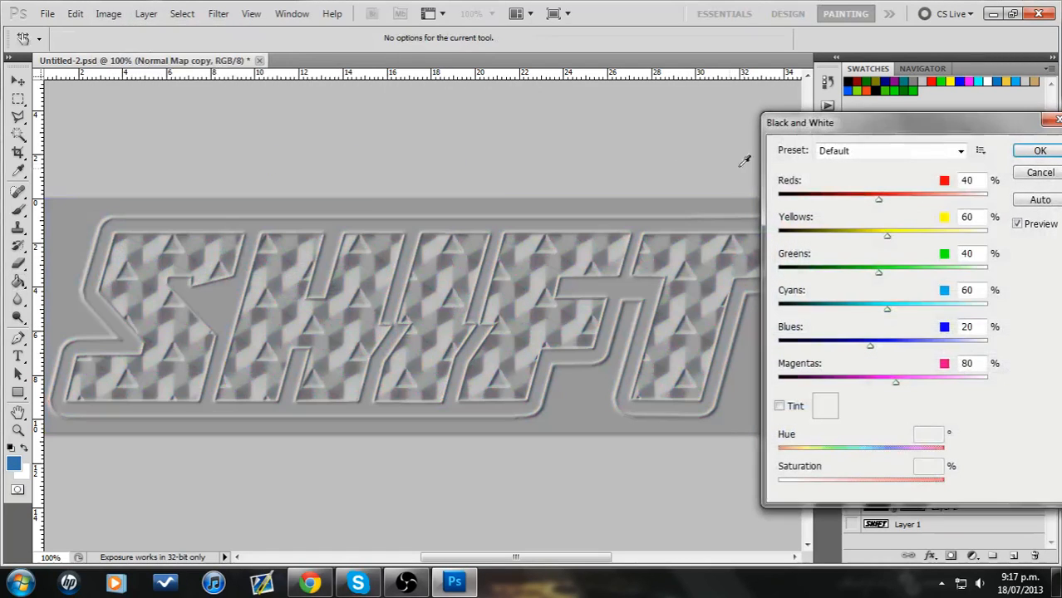
pyautogui.click(1038, 152)
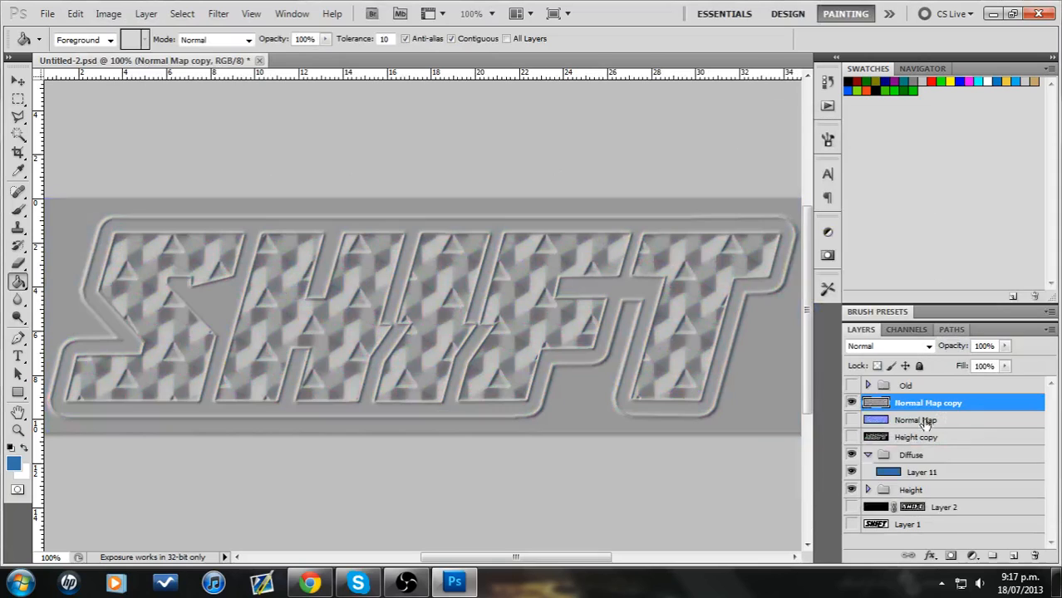
# - Move Normal Map copy into the Diffuse group above the blue layer and set its blending mode to Overlay
pyautogui.moveTo(927, 406); pyautogui.dragTo(931, 457)
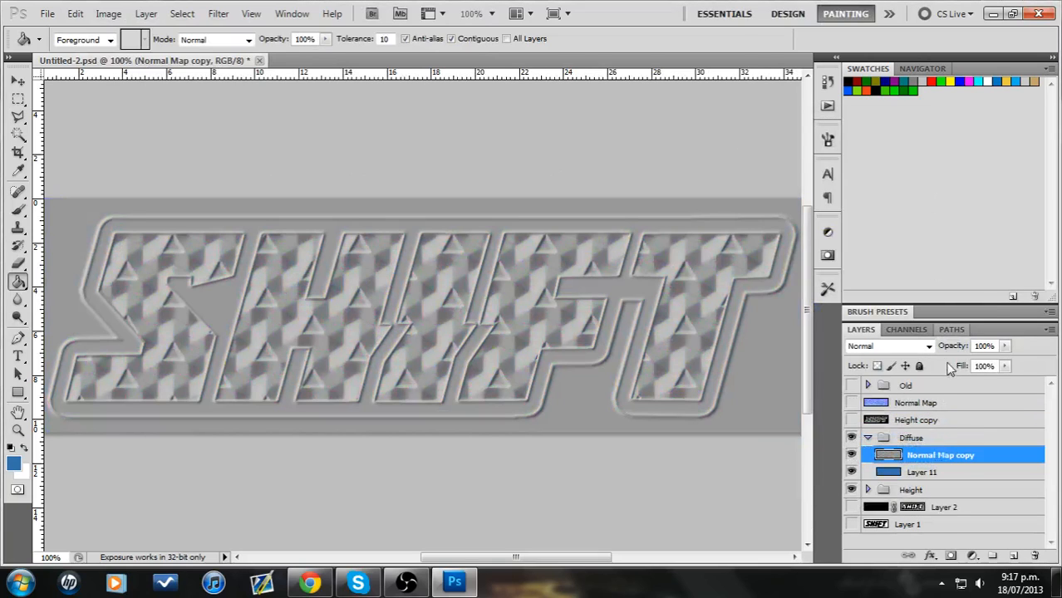
pyautogui.click(928, 346)
pyautogui.click(898, 198)
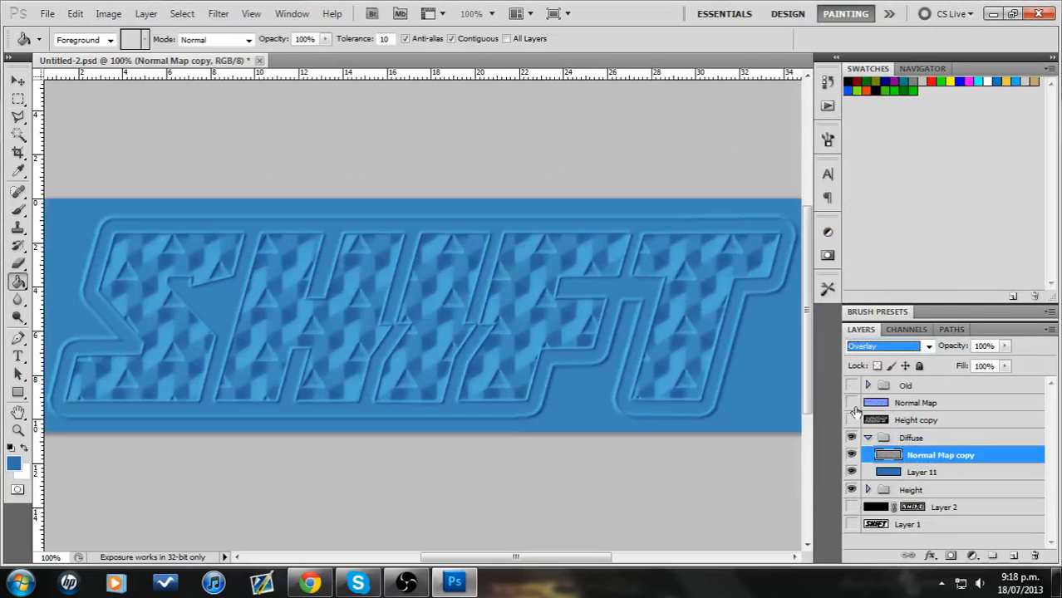
pyautogui.click(850, 456)
pyautogui.click(851, 456)
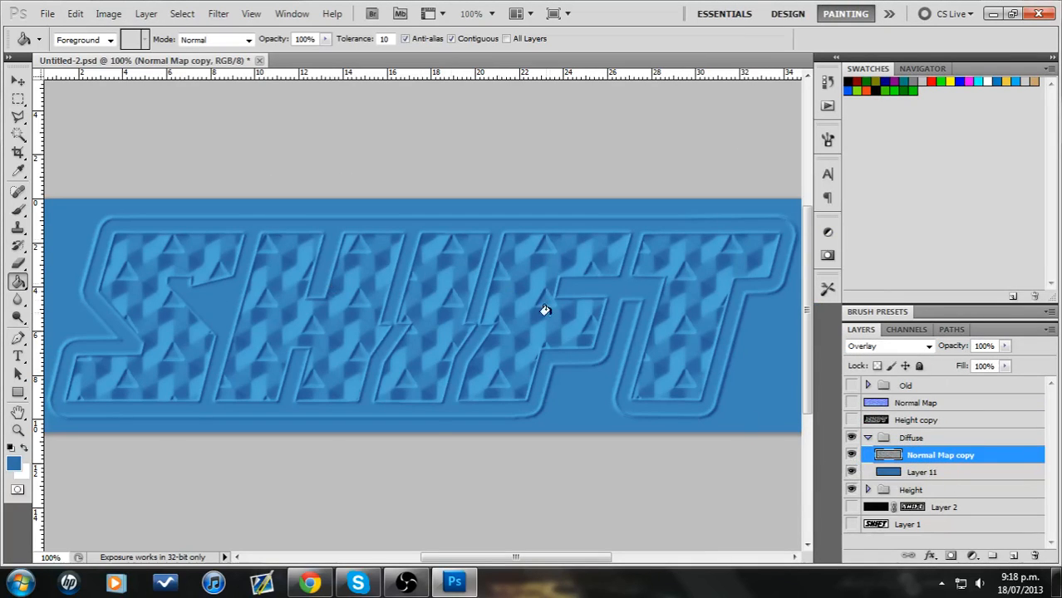
# - Show Height copy and convert it with xNormal Height2Occlusion, using source R, radius 8 and the DEF method
pyautogui.click(850, 419)
pyautogui.click(906, 420)
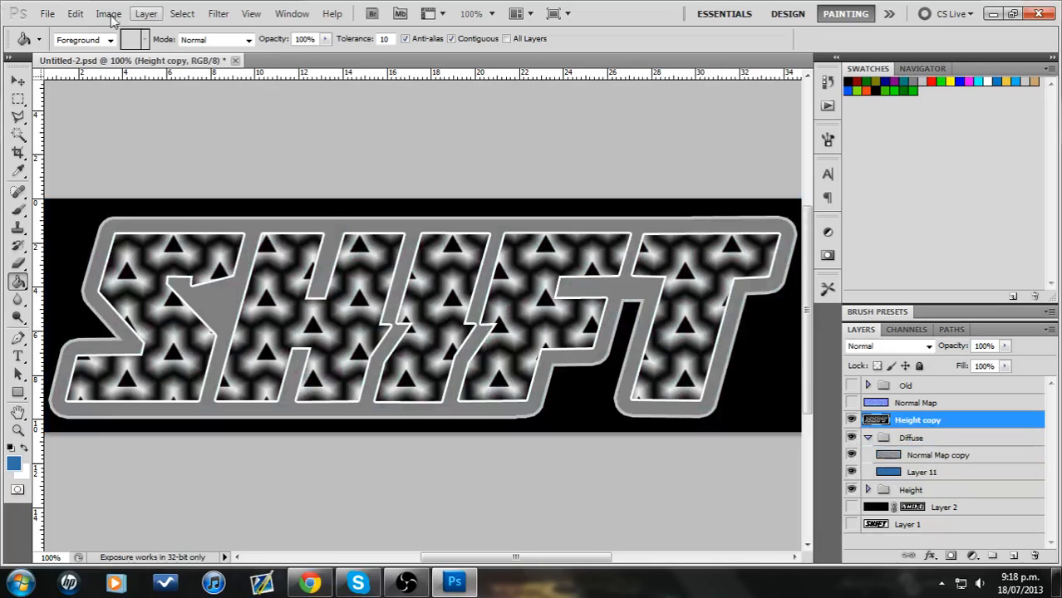
pyautogui.click(231, 17)
pyautogui.moveTo(311, 375)
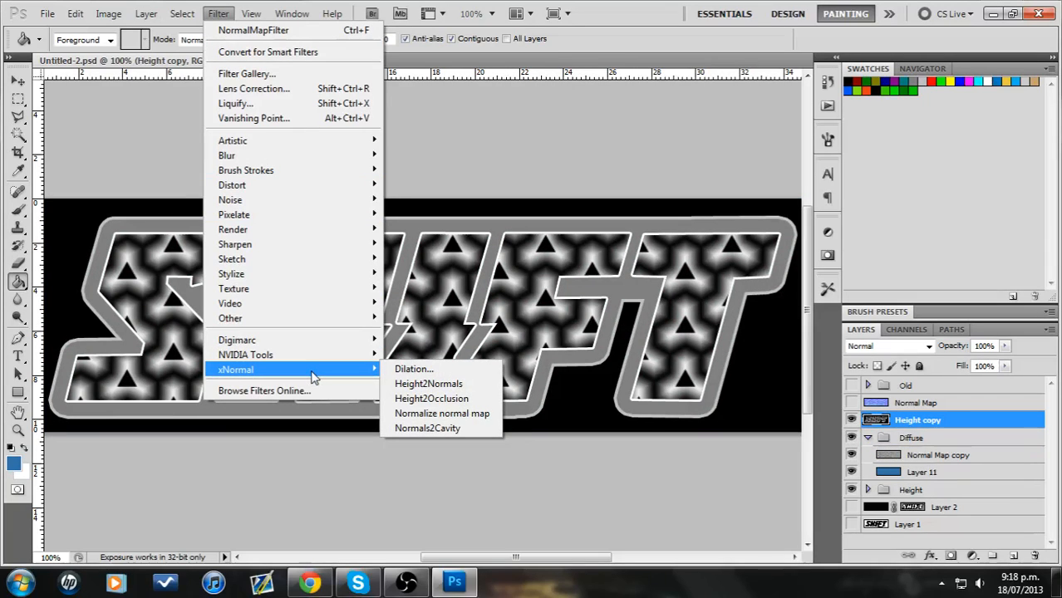
pyautogui.click(449, 399)
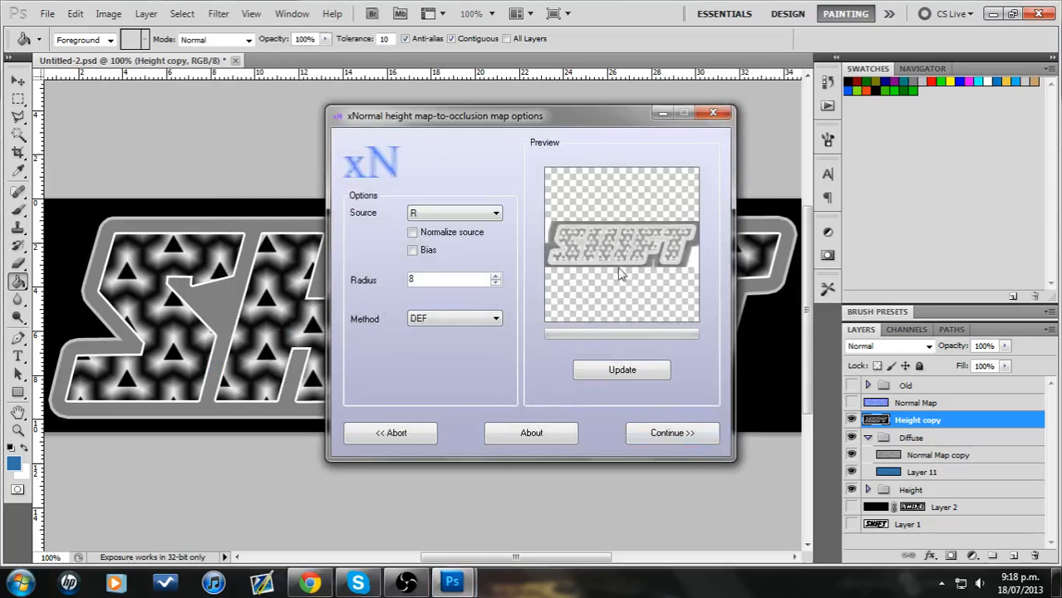
pyautogui.click(664, 433)
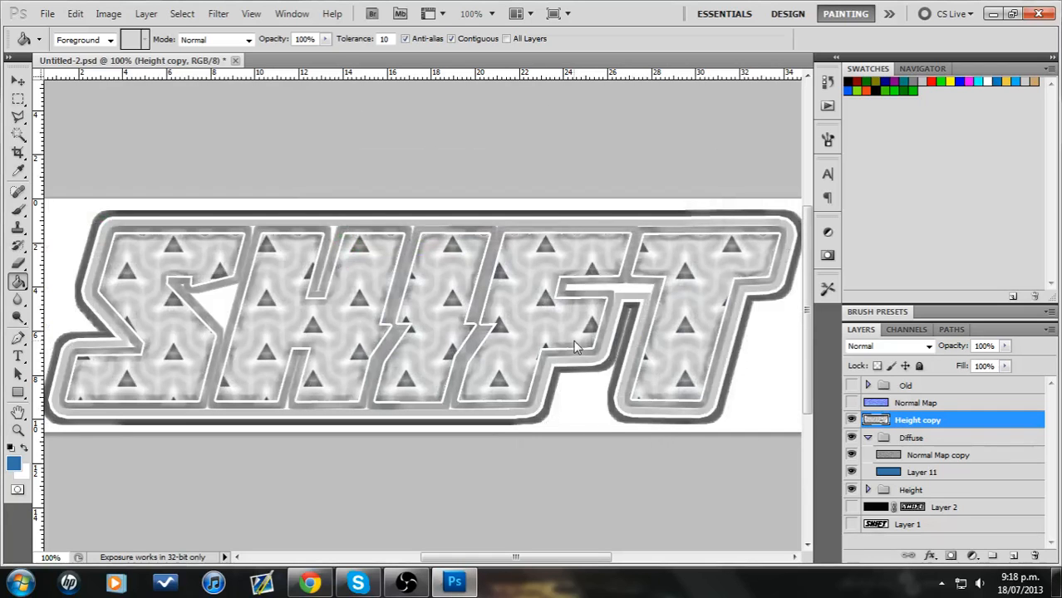
# - Apply a Gaussian Blur with a 1.1-pixel radius to the Height copy occlusion layer
pyautogui.click(219, 13)
pyautogui.moveTo(301, 158)
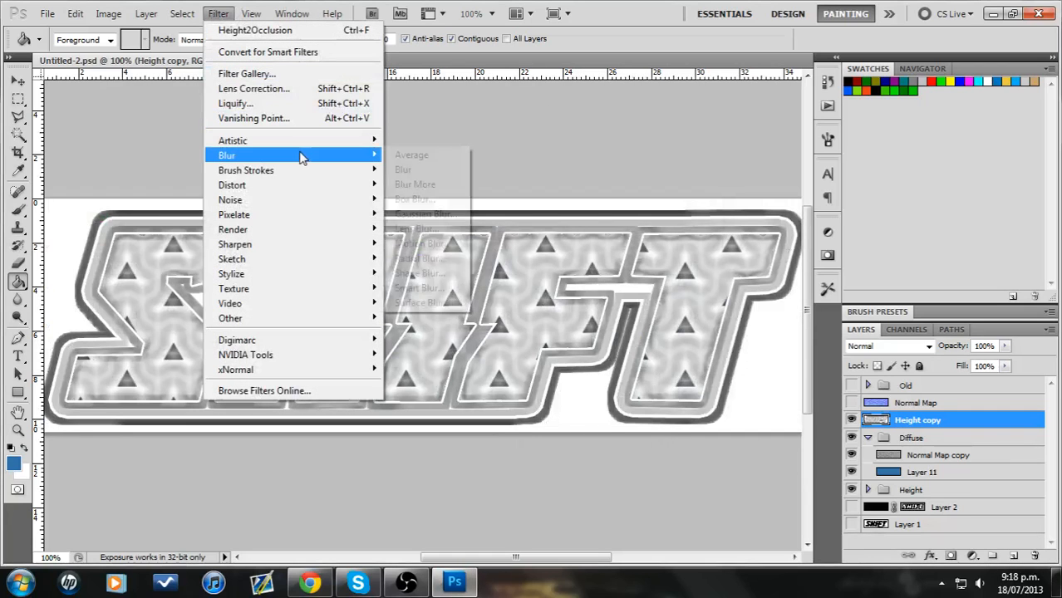
pyautogui.click(424, 213)
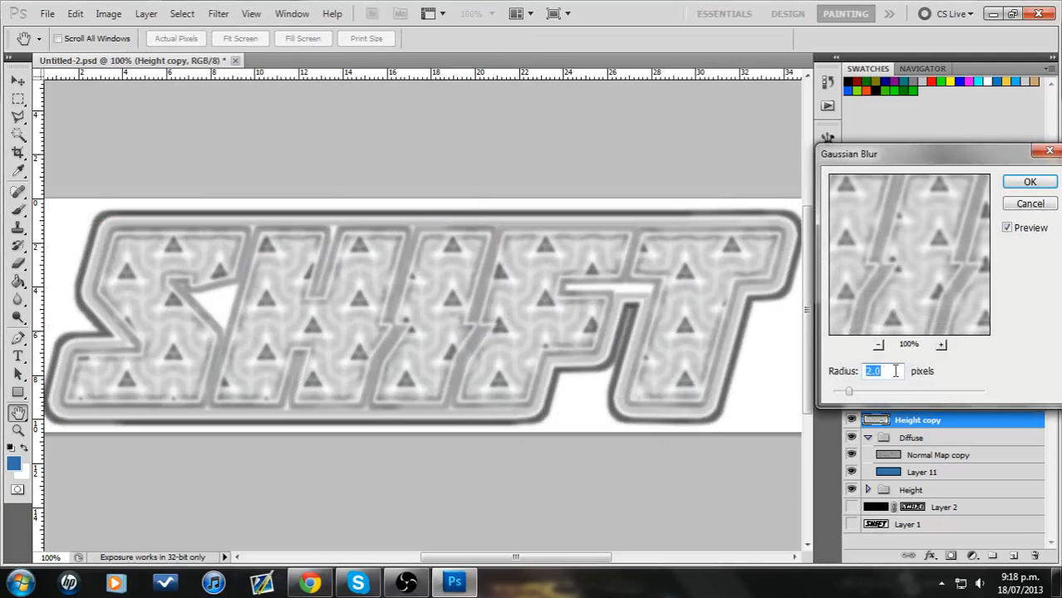
pyautogui.press('Up')
pyautogui.press('Up')
pyautogui.press('Up')
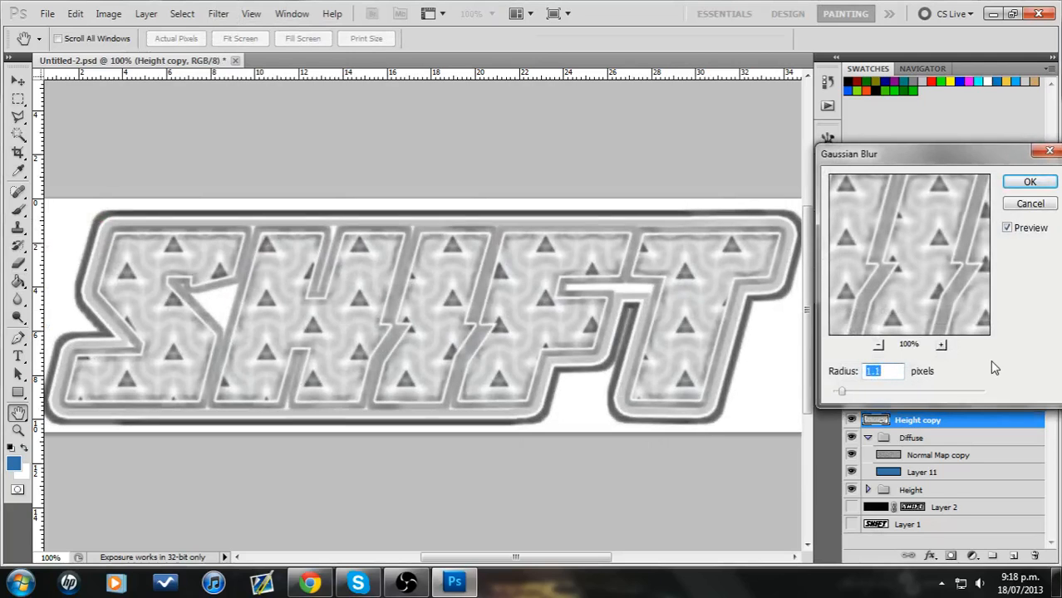
pyautogui.click(1029, 181)
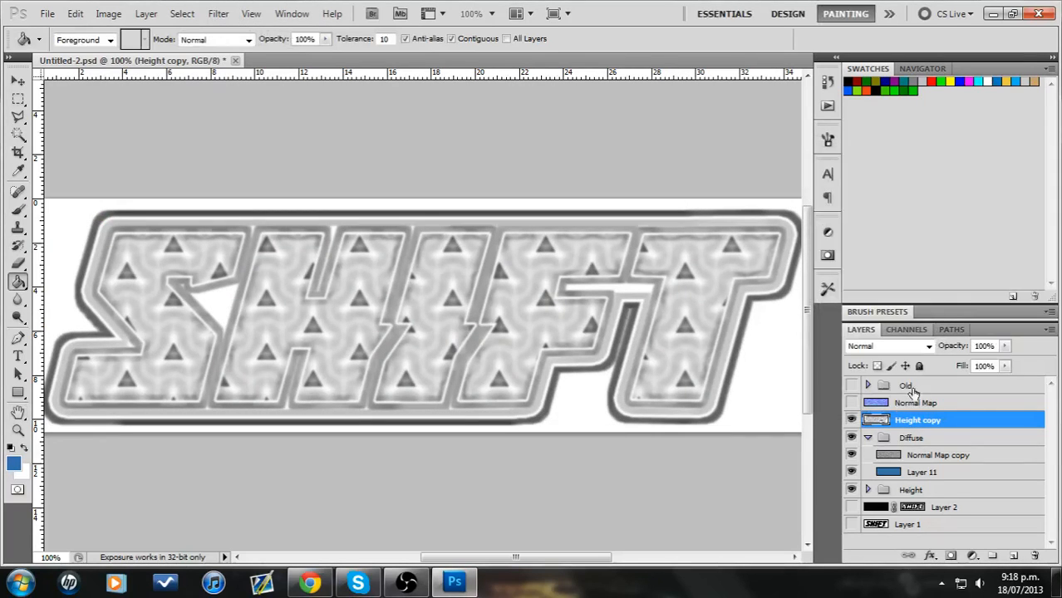
# - Place Height copy between Normal Map copy and the blue layer in the Diffuse group, blended with Multiply at 25% opacity
pyautogui.moveTo(925, 425); pyautogui.dragTo(949, 463)
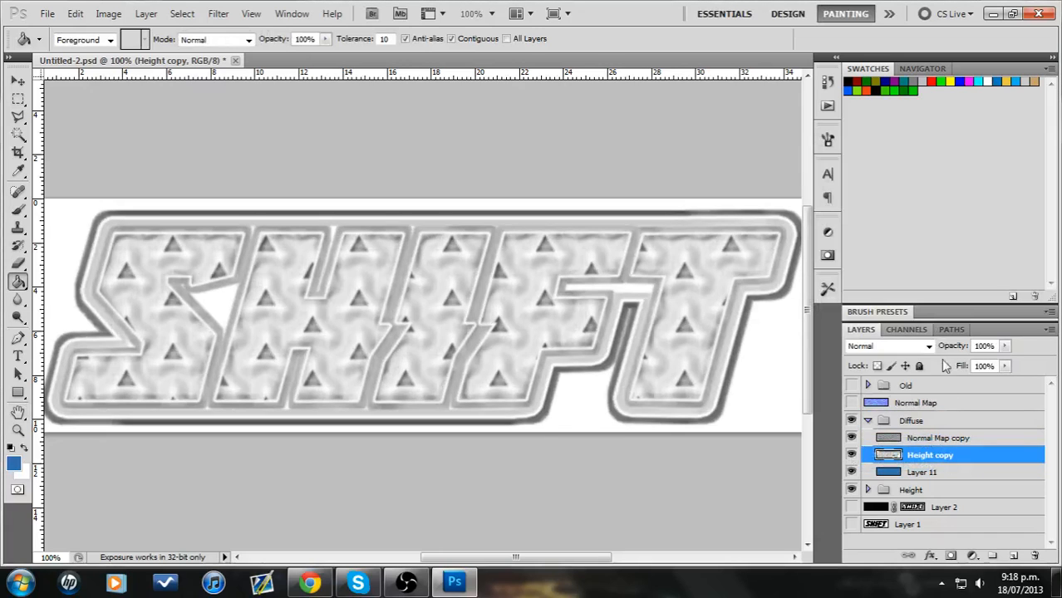
pyautogui.click(889, 345)
pyautogui.click(875, 58)
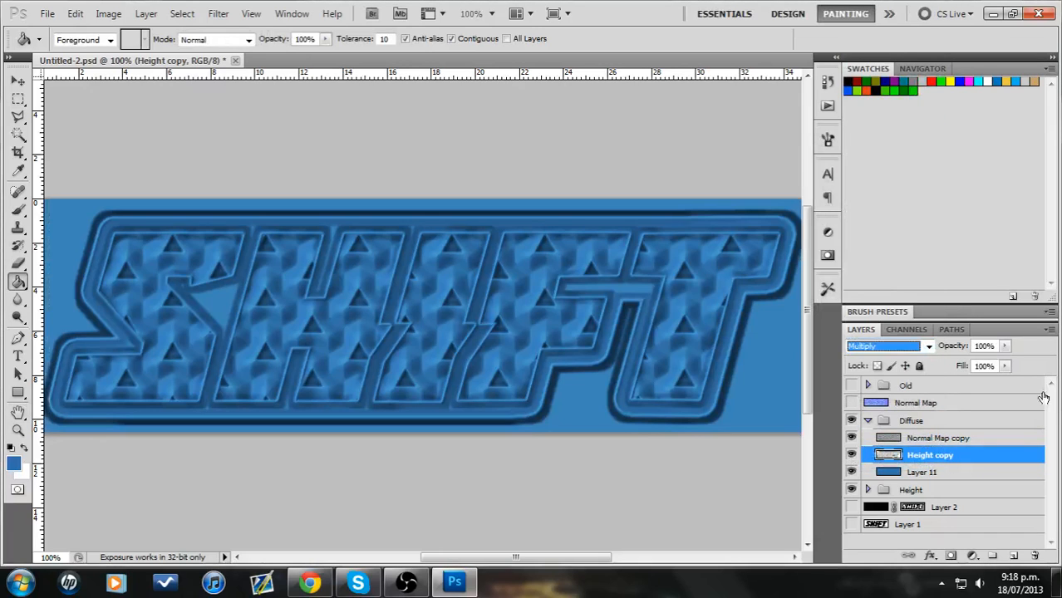
pyautogui.click(1004, 346)
pyautogui.click(942, 361)
pyautogui.click(996, 347)
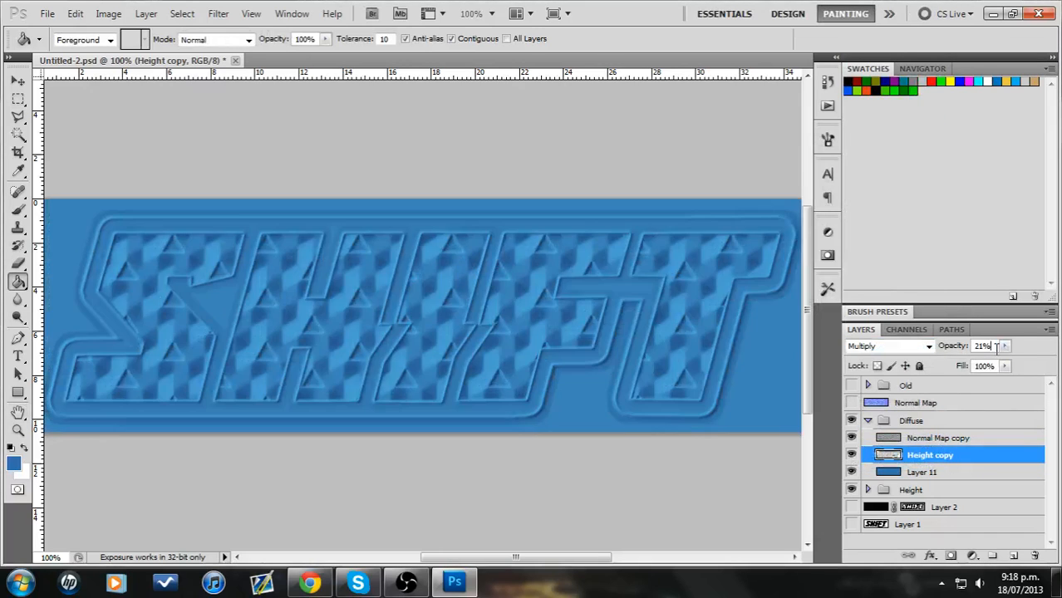
# - Compare the diffuse artwork with and without the Height copy occlusion layer and the blue base layer by toggling their visibility
pyautogui.click(850, 455)
pyautogui.click(851, 455)
pyautogui.click(851, 455)
pyautogui.click(851, 455)
pyautogui.click(851, 455)
pyautogui.click(850, 455)
pyautogui.click(850, 455)
pyautogui.click(851, 455)
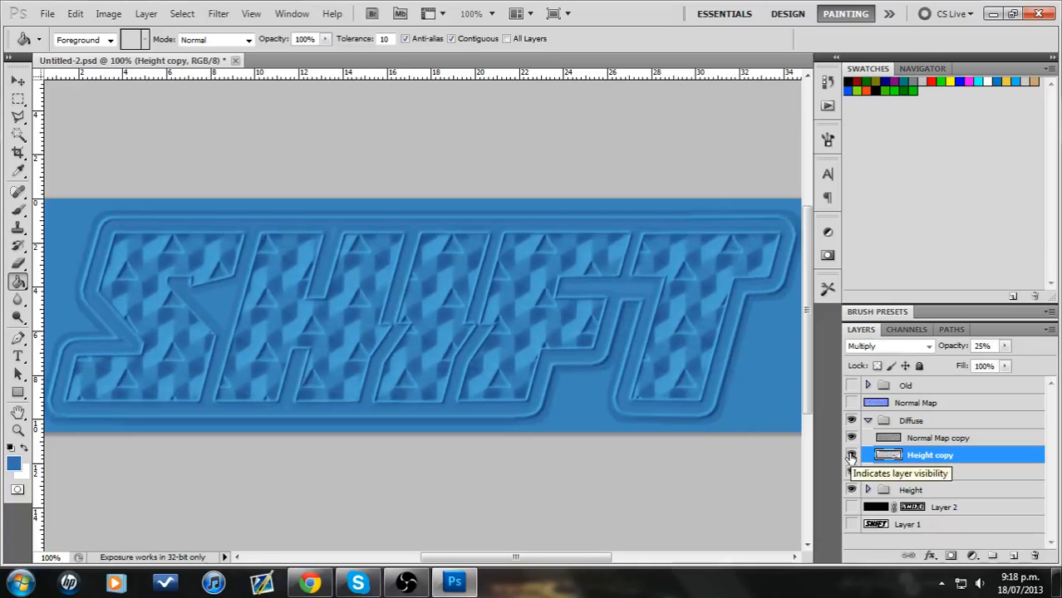
pyautogui.click(850, 455)
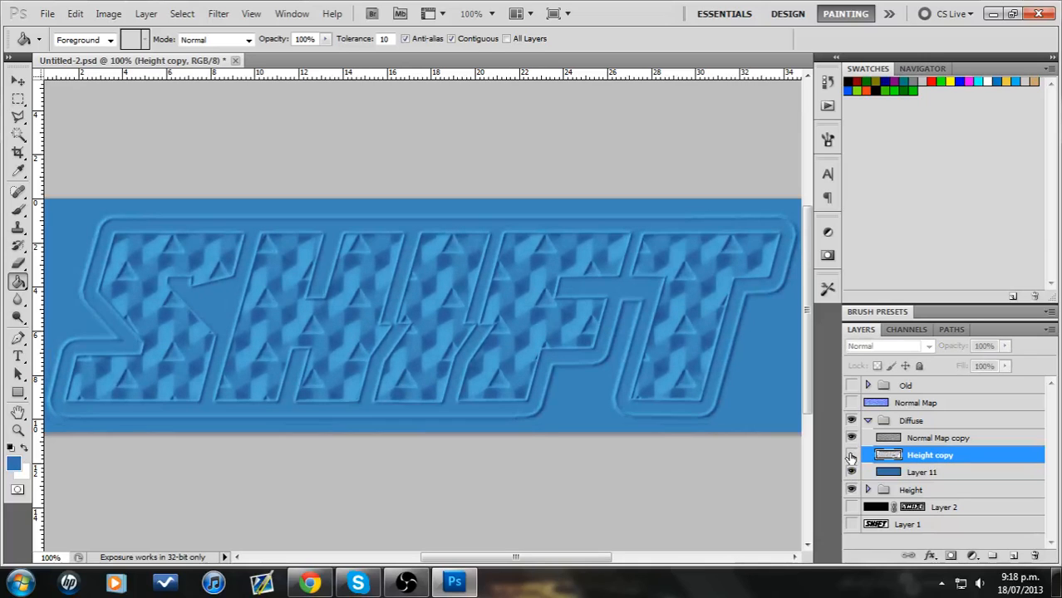
pyautogui.click(851, 473)
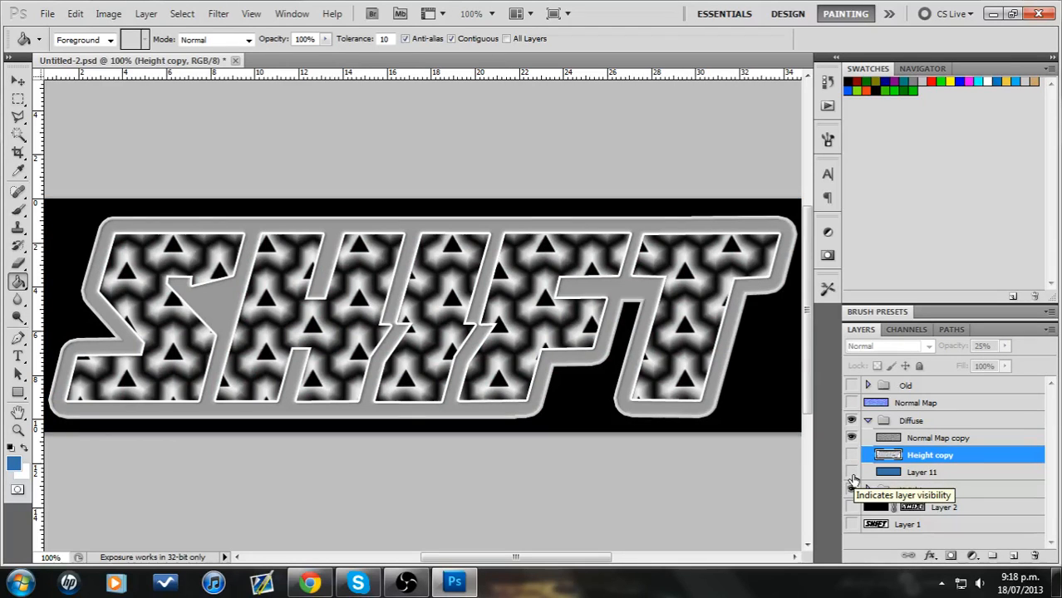
pyautogui.click(850, 456)
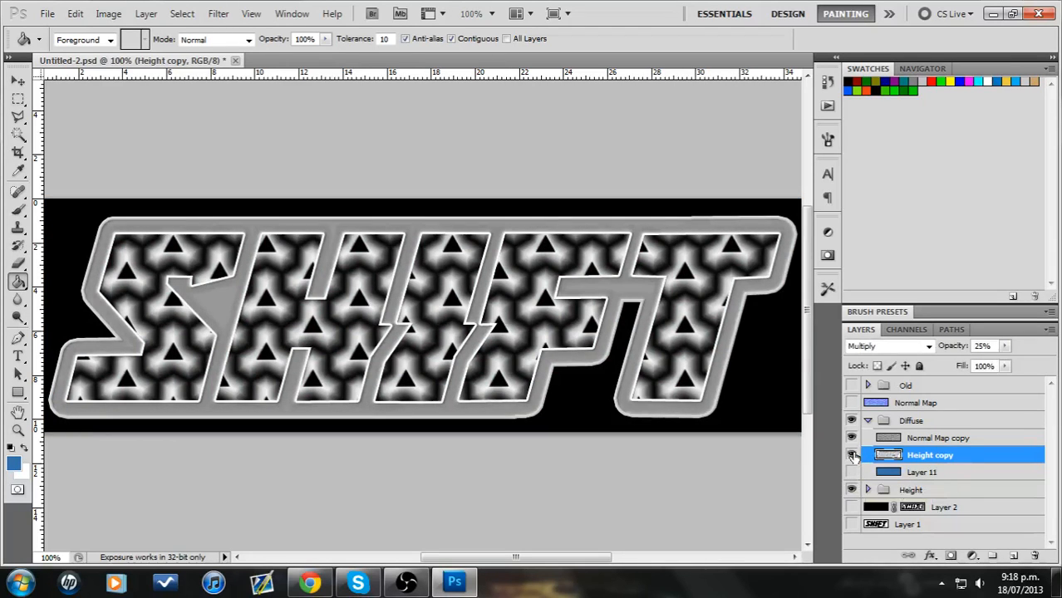
pyautogui.click(852, 455)
pyautogui.click(853, 472)
pyautogui.click(851, 456)
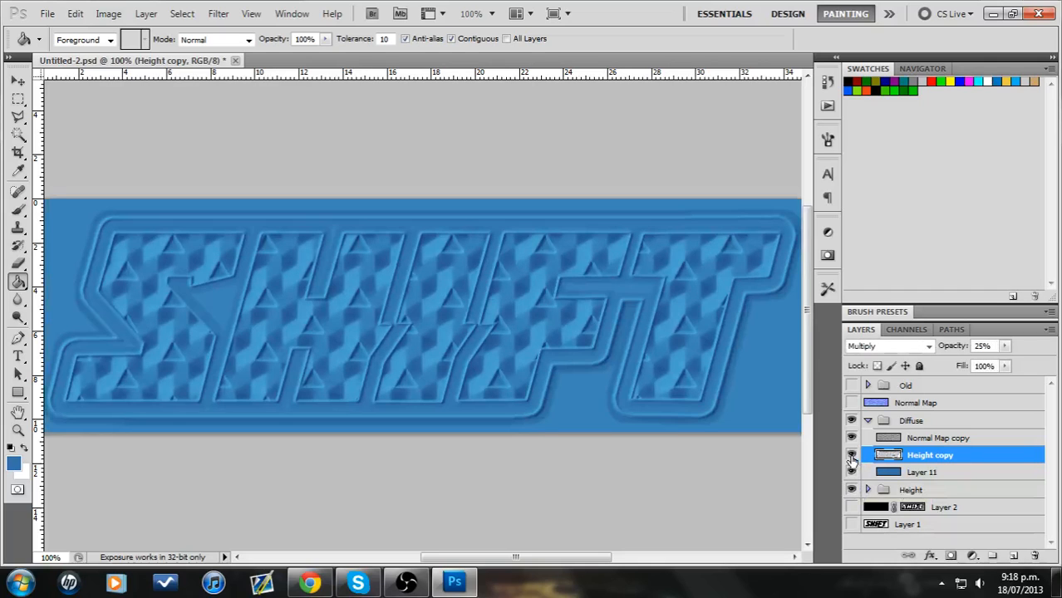
# - Duplicate the Height group, merge the duplicate into one layer and place it directly above Height copy in the Diffuse group
pyautogui.click(930, 490)
pyautogui.rightClick(933, 491)
pyautogui.click(956, 292)
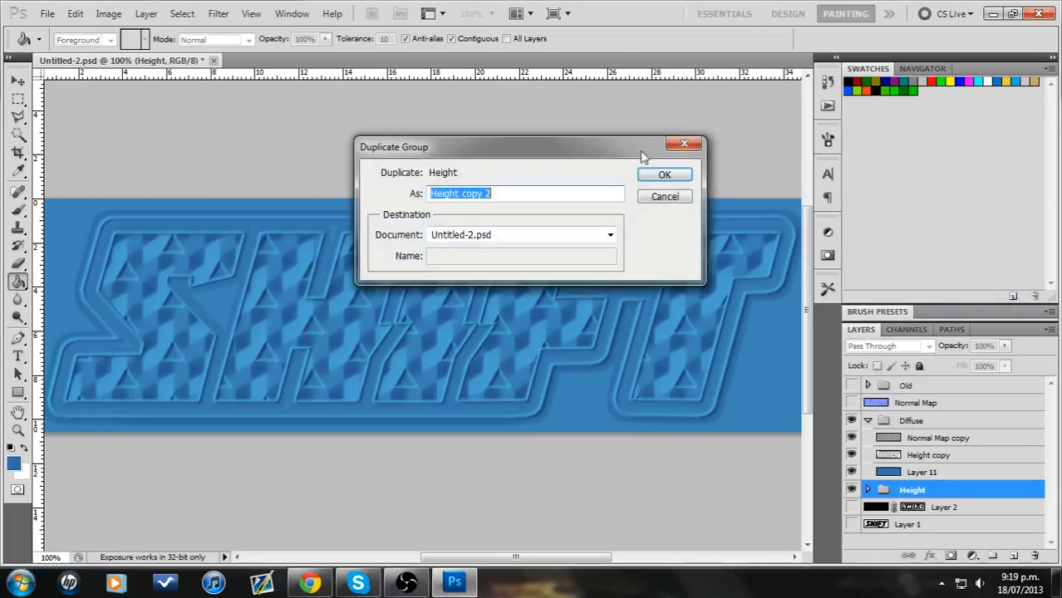
pyautogui.click(666, 176)
pyautogui.rightClick(971, 493)
pyautogui.click(972, 475)
pyautogui.moveTo(953, 490); pyautogui.dragTo(941, 454)
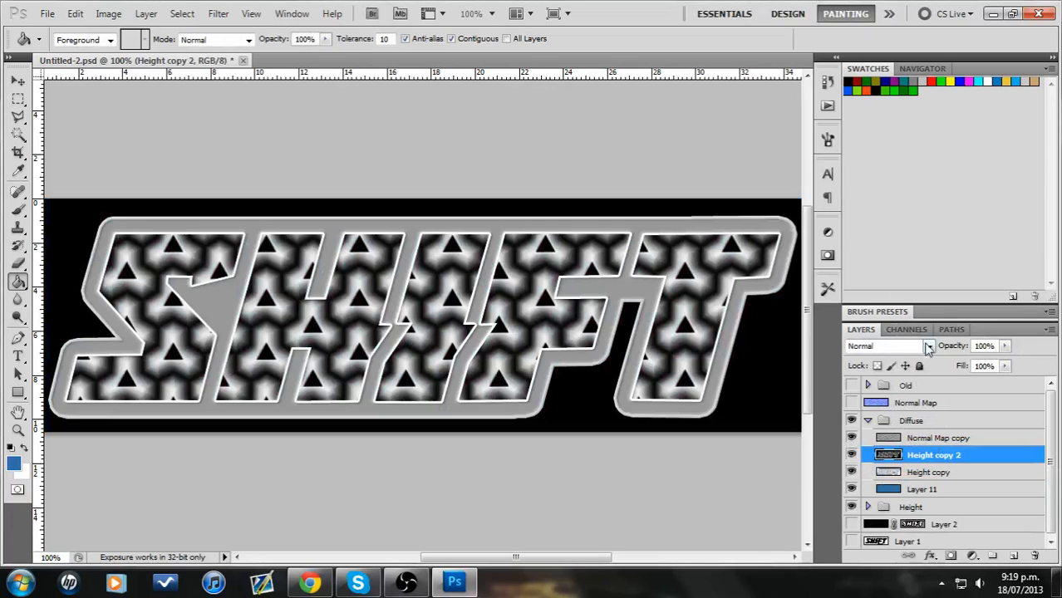
# - Try blending Height copy 2 with Multiply, testing 25% and 20% opacity
pyautogui.click(922, 345)
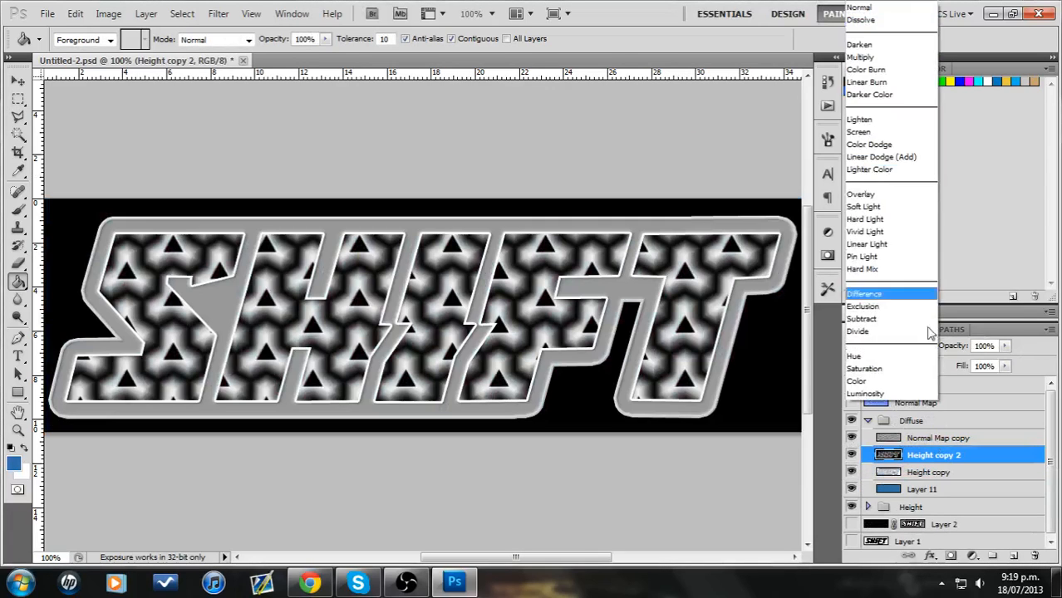
pyautogui.click(874, 57)
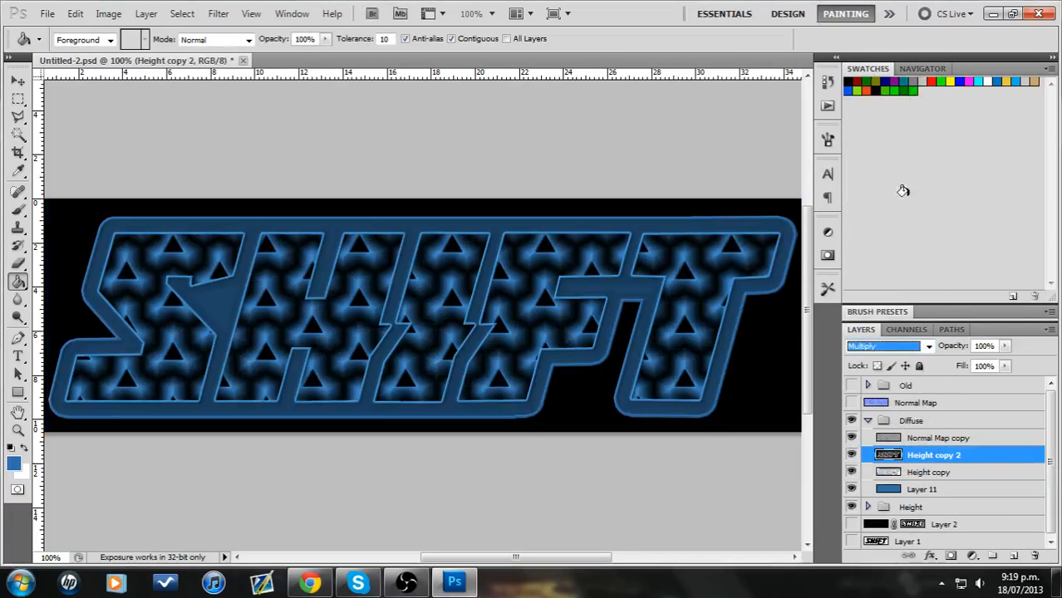
pyautogui.click(1005, 347)
pyautogui.click(946, 364)
pyautogui.click(994, 346)
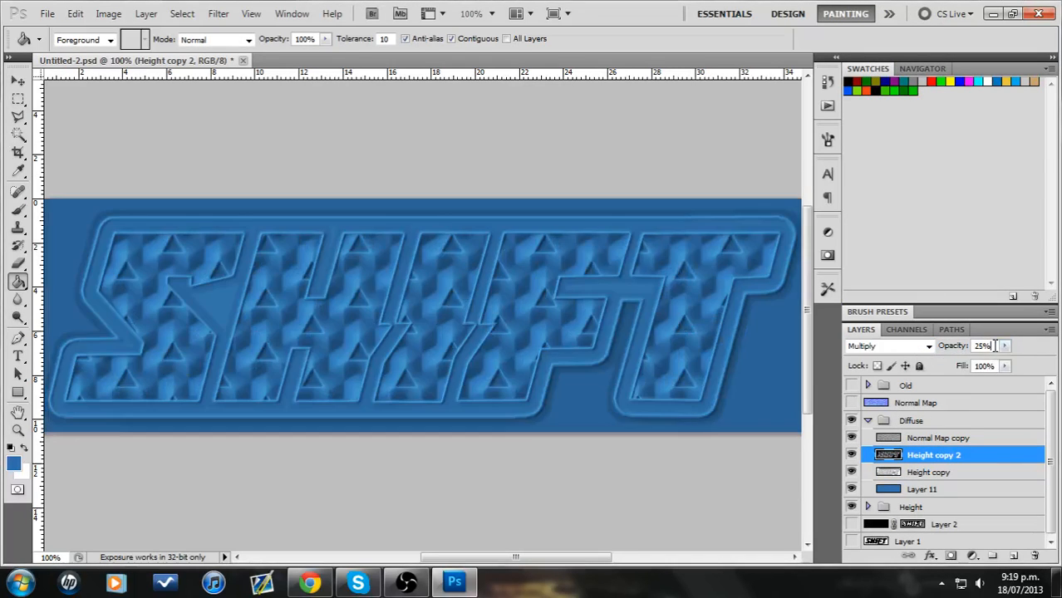
# - Set Height copy 2 to Overlay, compare it on and off, and raise its opacity to 100%
pyautogui.click(928, 346)
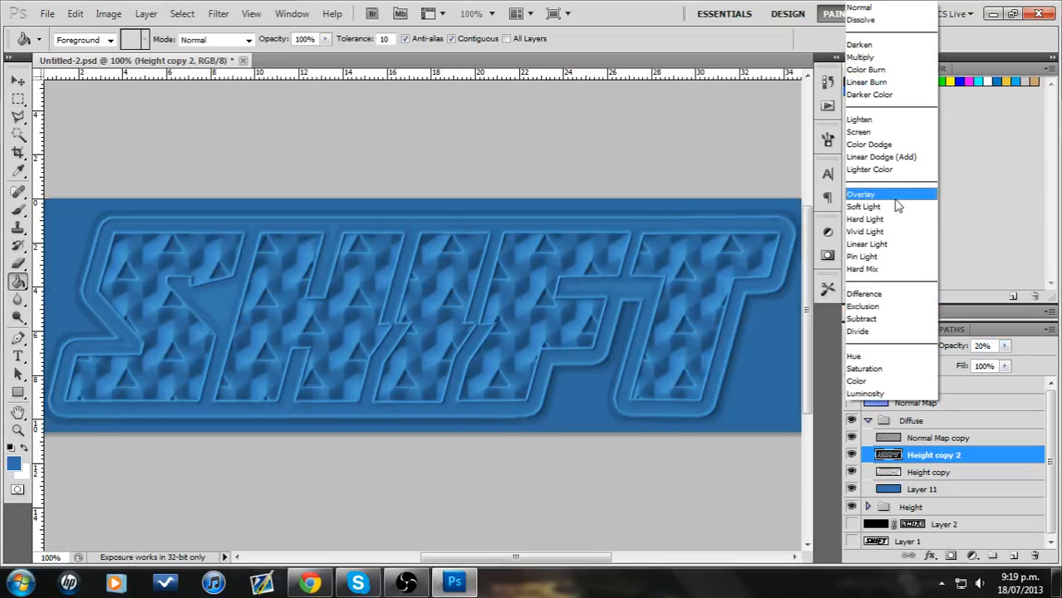
pyautogui.click(890, 196)
pyautogui.click(850, 455)
pyautogui.click(850, 455)
pyautogui.click(1005, 347)
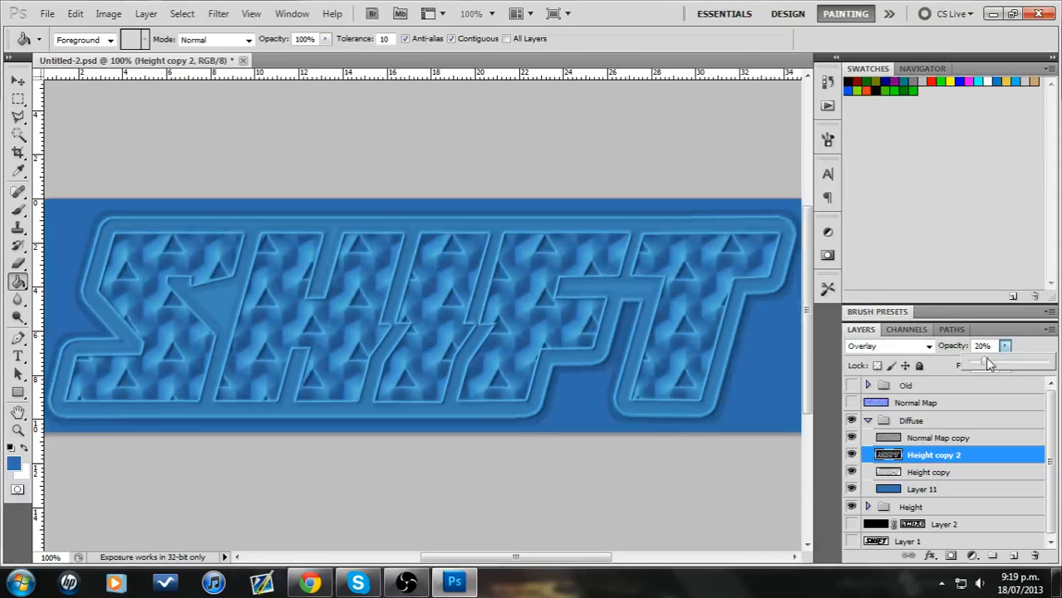
pyautogui.moveTo(982, 363); pyautogui.dragTo(1056, 363)
# - Try Hard Light and Multiply blending on Height copy 2 and return it to Overlay
pyautogui.click(928, 347)
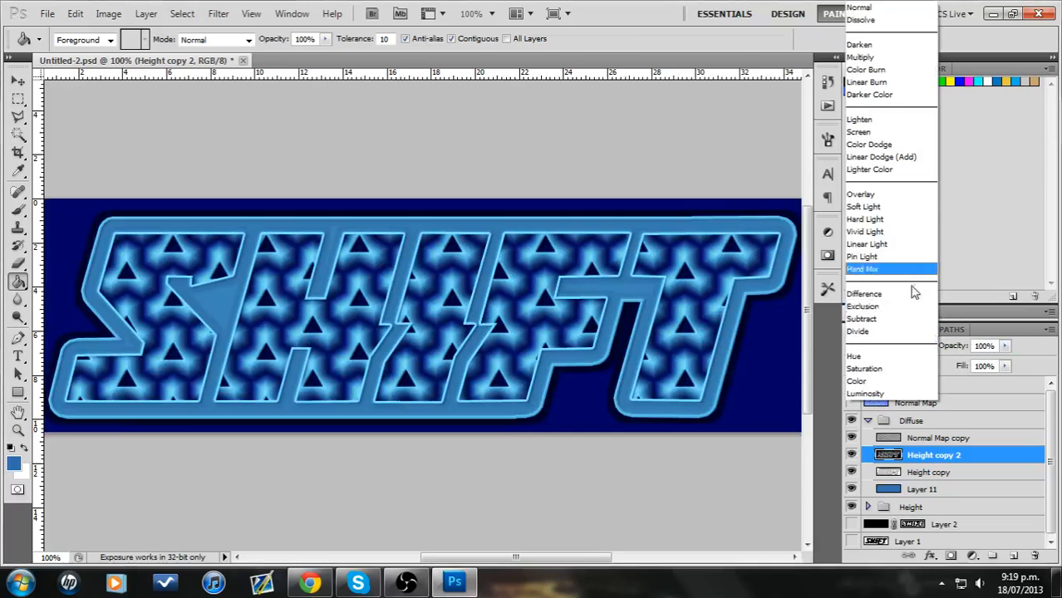
pyautogui.click(866, 219)
pyautogui.press('Down')
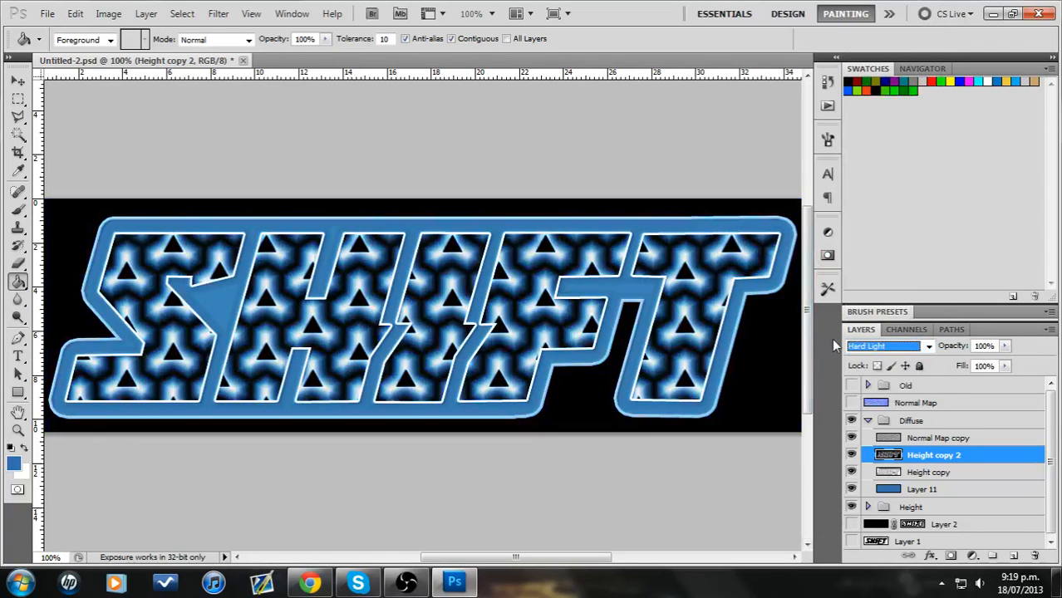
pyautogui.click(928, 347)
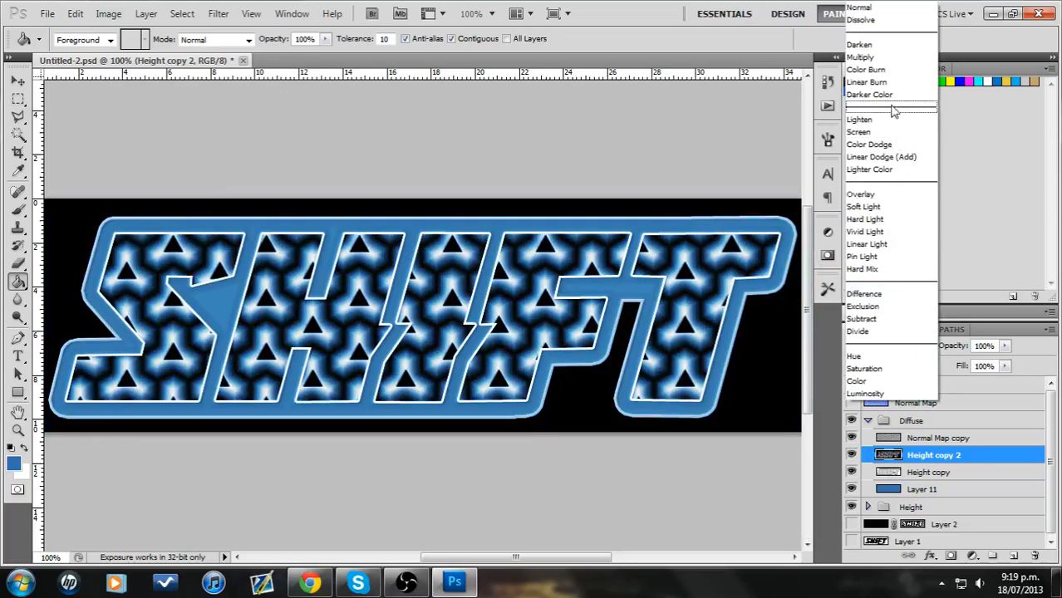
pyautogui.click(879, 57)
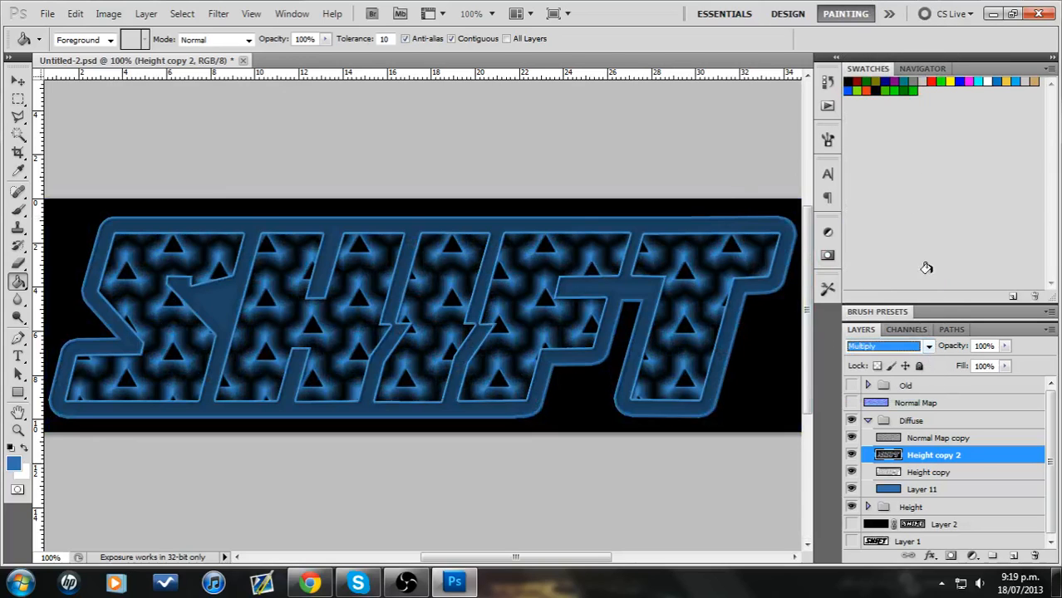
pyautogui.click(928, 346)
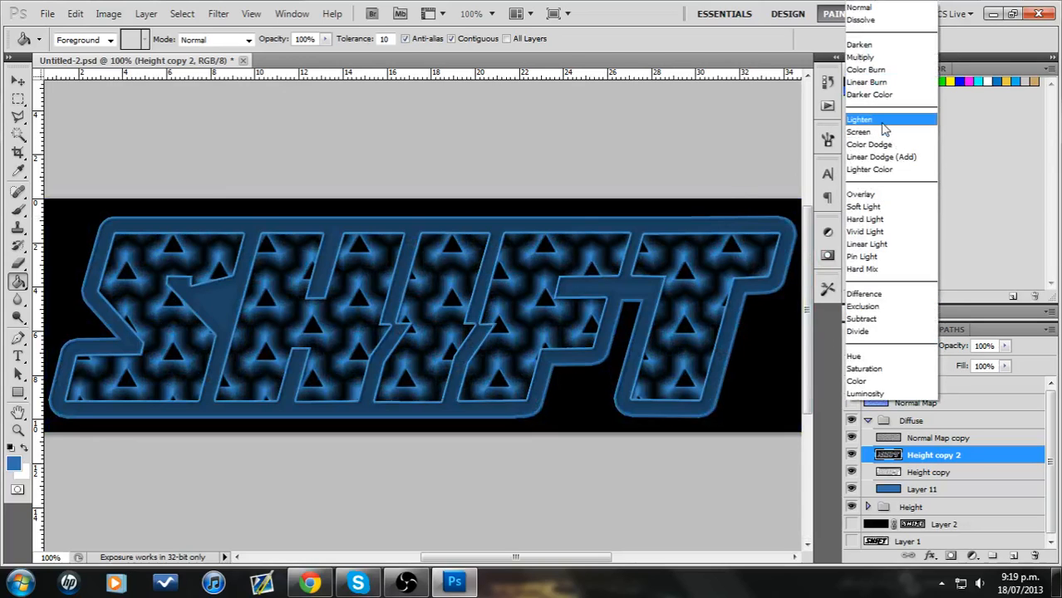
pyautogui.click(874, 196)
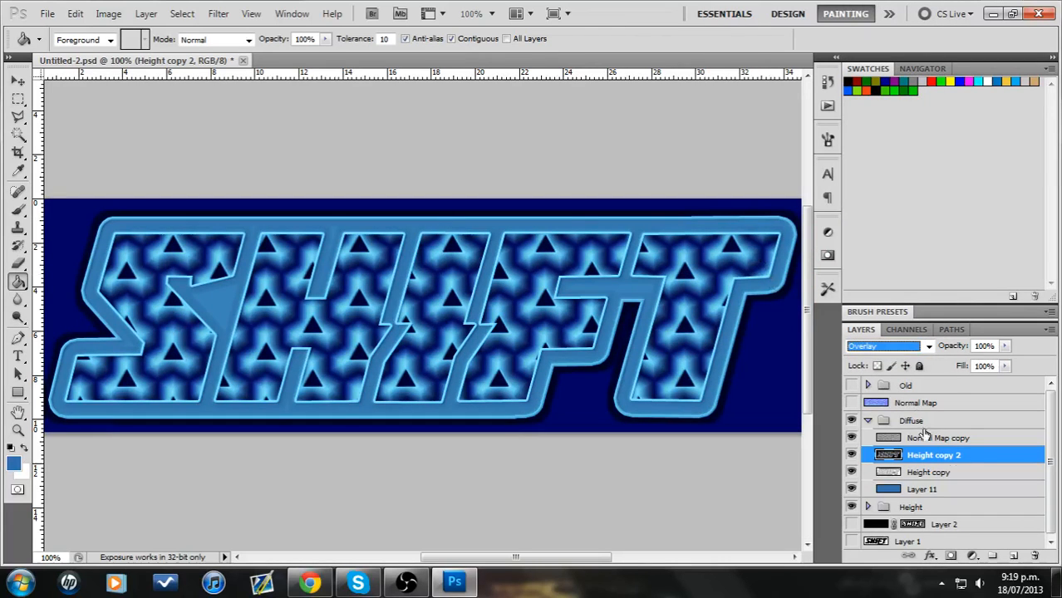
# - Compress Height copy 2's tones with Levels, using output levels 100 to 155, and compare the artwork with and without the layer
pyautogui.click(108, 13)
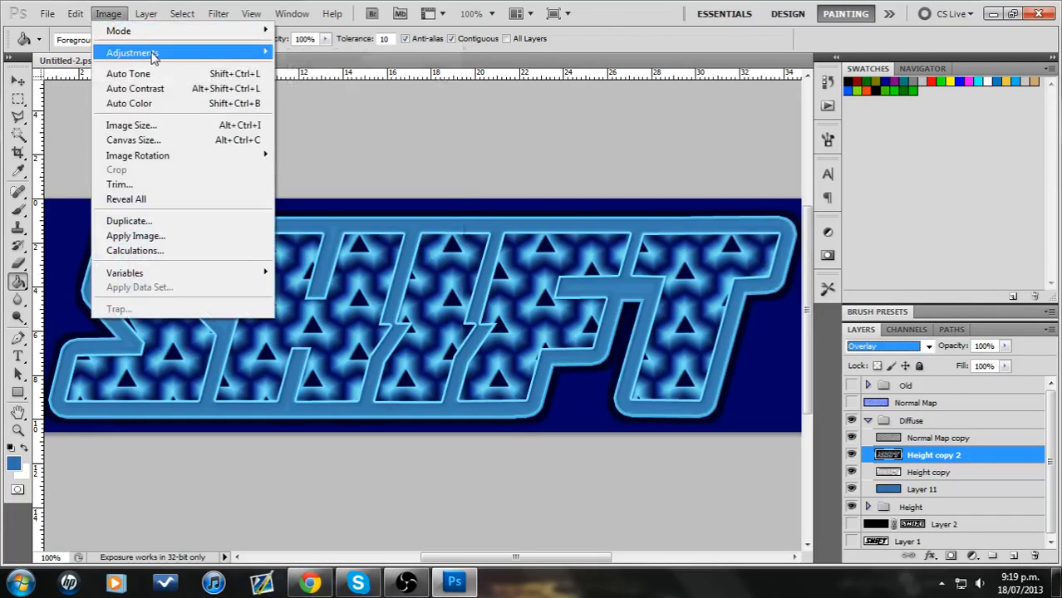
pyautogui.moveTo(154, 53)
pyautogui.click(301, 67)
pyautogui.moveTo(744, 309); pyautogui.dragTo(823, 321)
pyautogui.press('Up')
pyautogui.press('Up')
pyautogui.press('Up')
pyautogui.press('Up')
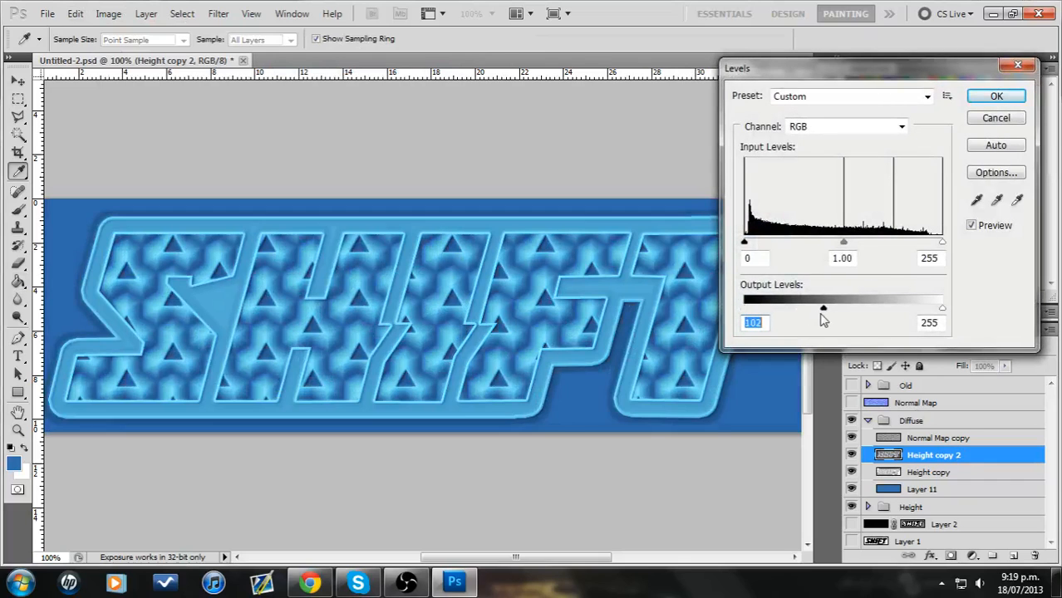
pyautogui.moveTo(942, 309); pyautogui.dragTo(869, 327)
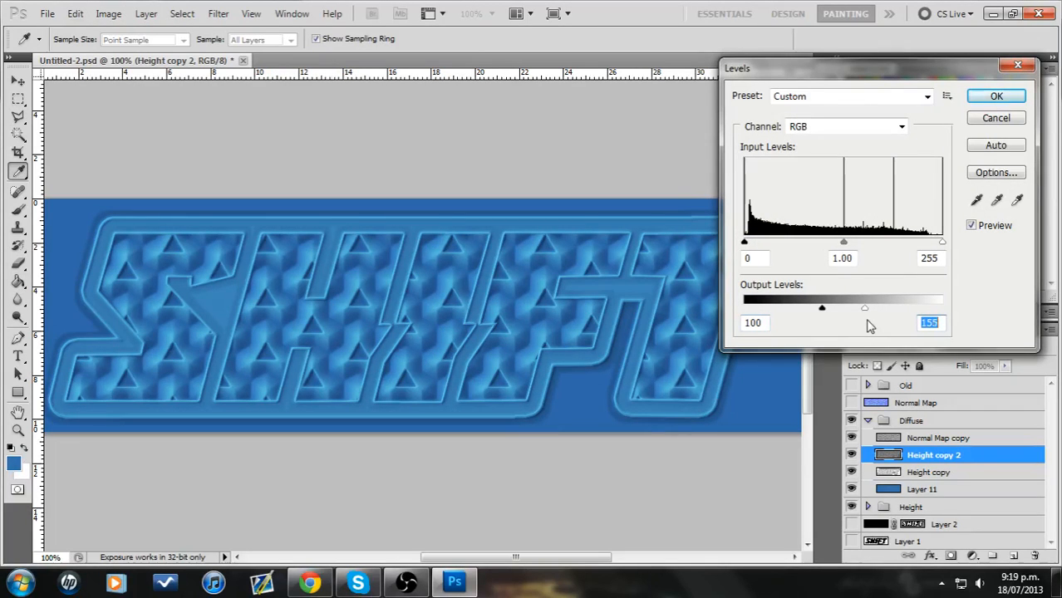
pyautogui.click(997, 97)
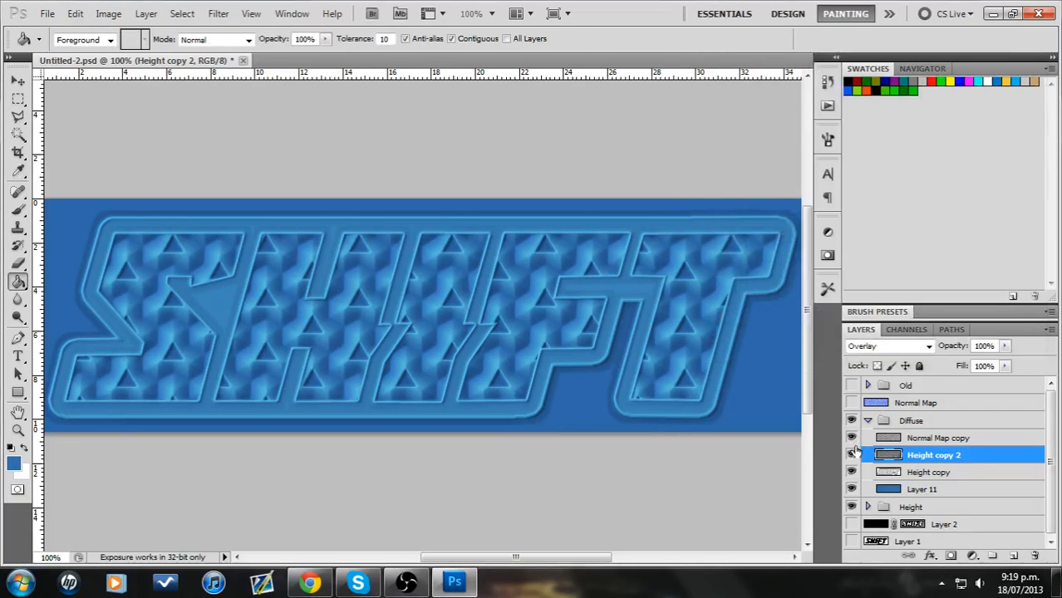
pyautogui.click(852, 454)
pyautogui.click(852, 456)
pyautogui.click(852, 455)
pyautogui.click(852, 456)
# - Brighten Height copy 2 with a Curves point at input 106, output 134, and compare the artwork with and without the layer
pyautogui.click(108, 13)
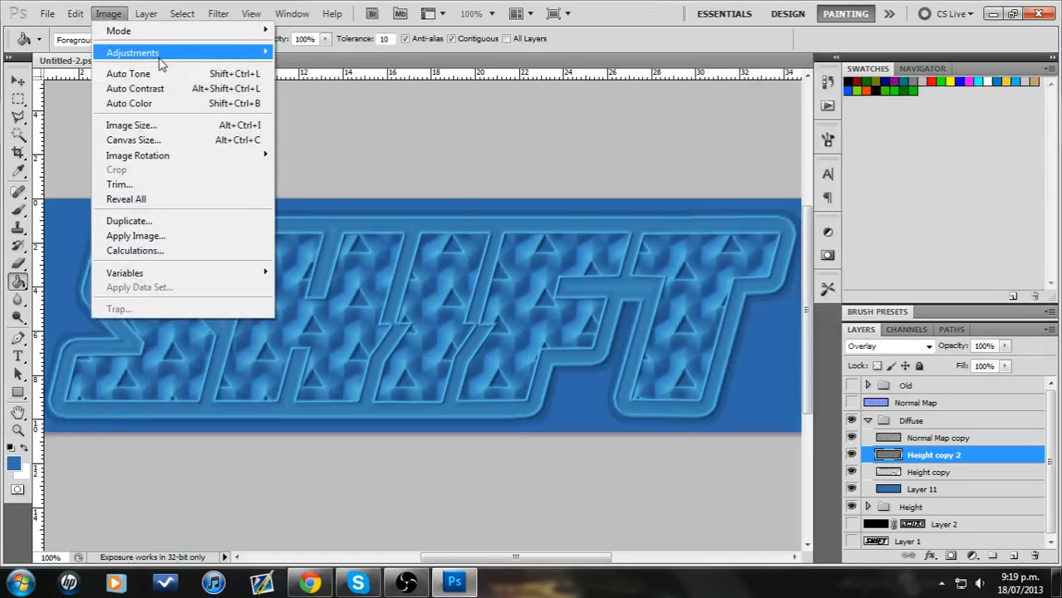
pyautogui.moveTo(159, 62)
pyautogui.click(332, 76)
pyautogui.moveTo(800, 247); pyautogui.dragTo(783, 260)
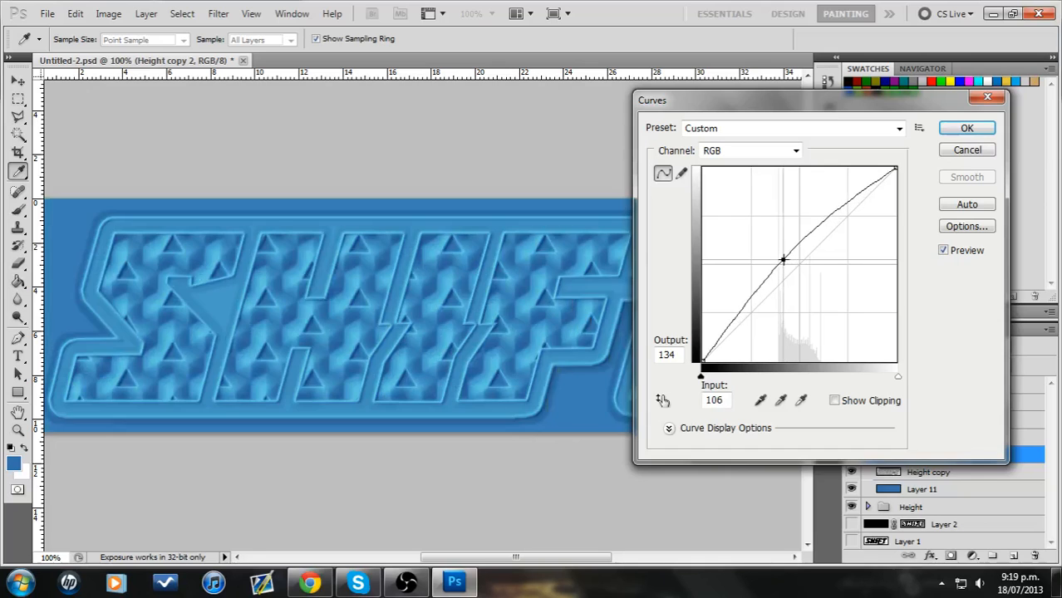
pyautogui.click(965, 128)
pyautogui.press('g')
pyautogui.click(852, 454)
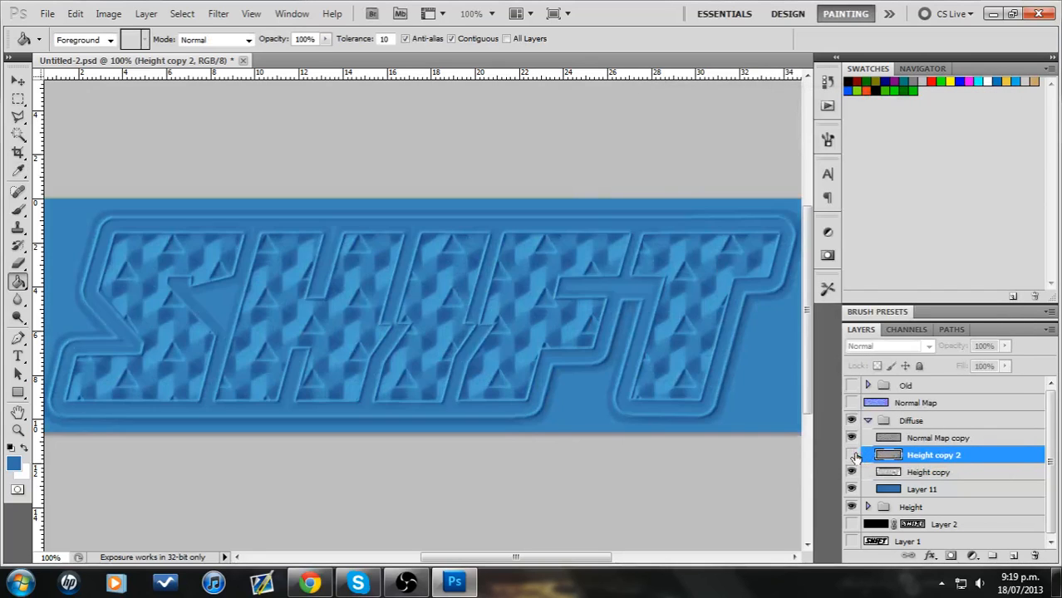
pyautogui.click(851, 455)
pyautogui.click(852, 455)
pyautogui.click(851, 455)
# - Set Height copy 2's opacity to 50% and check its effect on the artwork
pyautogui.click(993, 346)
pyautogui.write('56')
pyautogui.press('Return')
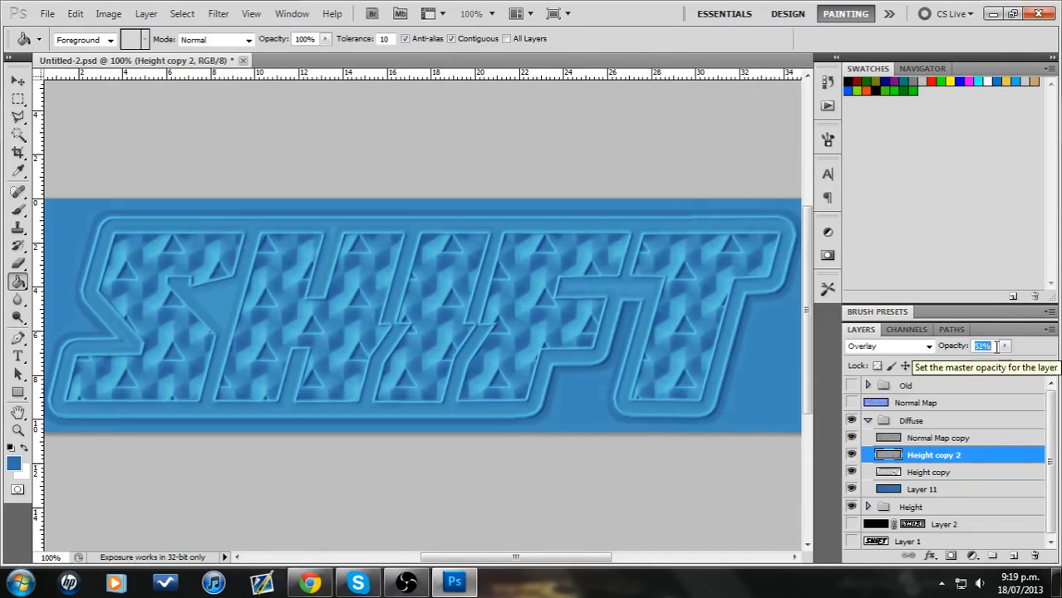
pyautogui.click(852, 457)
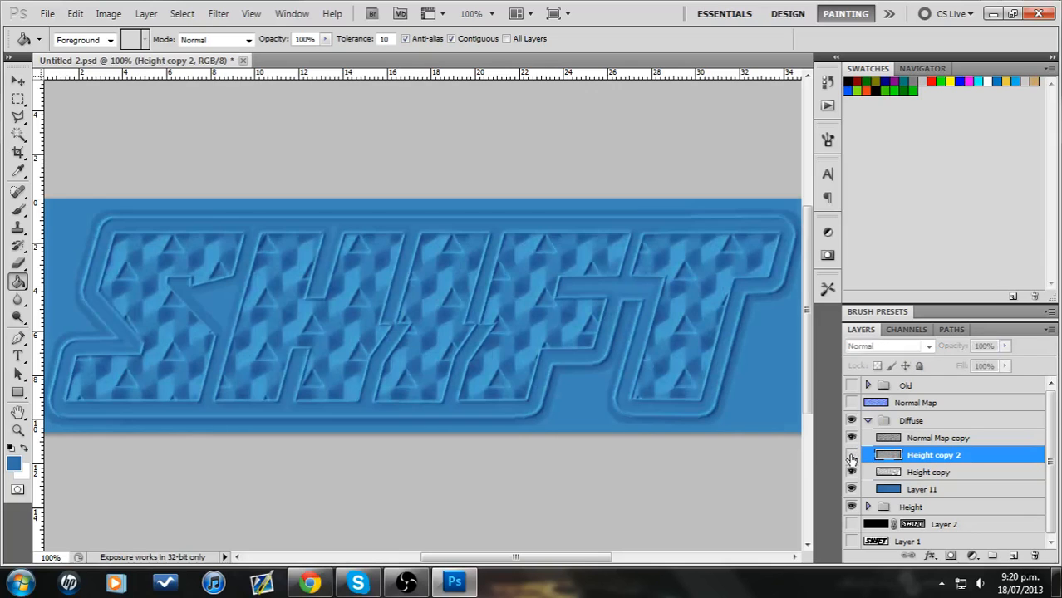
pyautogui.click(852, 454)
# - Compare the contributions of Normal Map copy and Height copy 2 to the diffuse artwork by toggling their visibility
pyautogui.click(852, 438)
pyautogui.click(851, 437)
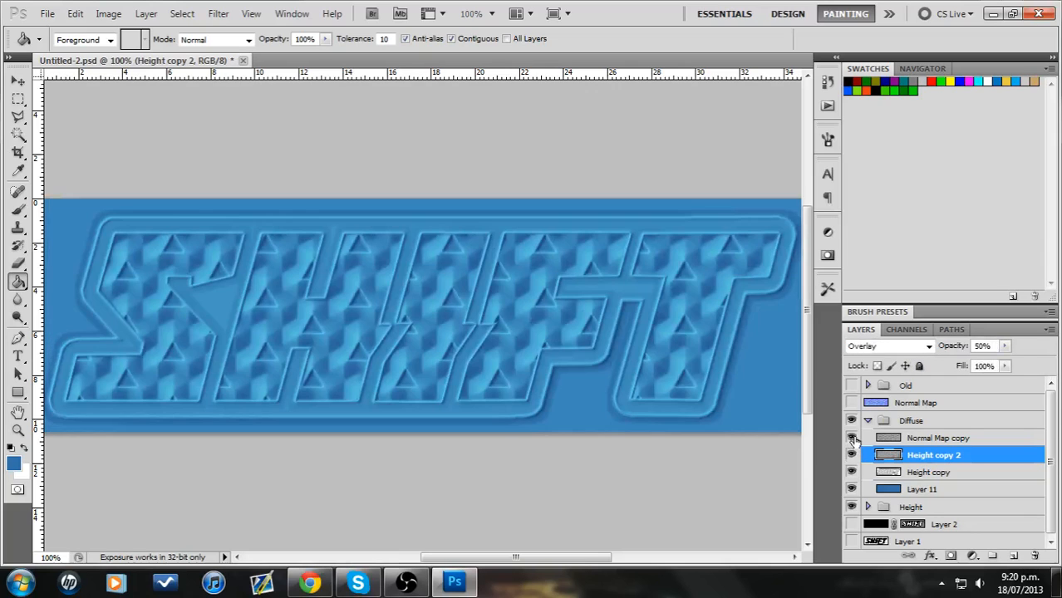
pyautogui.click(851, 438)
pyautogui.click(852, 438)
pyautogui.click(852, 438)
pyautogui.click(851, 454)
pyautogui.click(852, 454)
pyautogui.click(852, 438)
pyautogui.click(852, 456)
pyautogui.click(851, 456)
# - Collapse the Diffuse group and compare the diffuse artwork with the Normal Map layer by toggling visibility
pyautogui.click(869, 422)
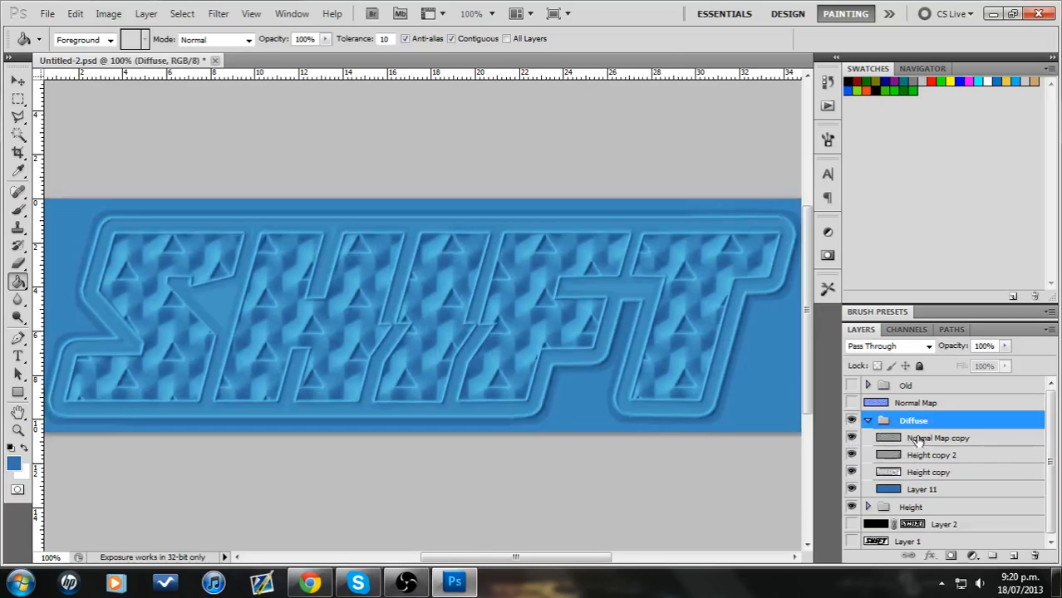
pyautogui.click(868, 421)
pyautogui.click(852, 421)
pyautogui.click(852, 421)
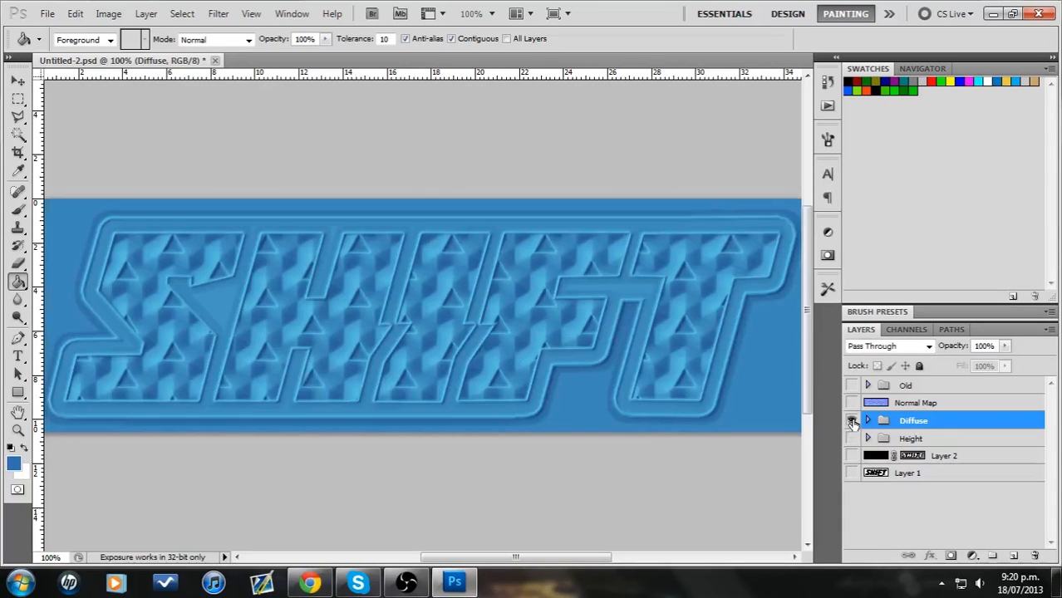
pyautogui.click(851, 403)
pyautogui.click(852, 403)
pyautogui.click(852, 403)
pyautogui.click(851, 403)
pyautogui.click(852, 403)
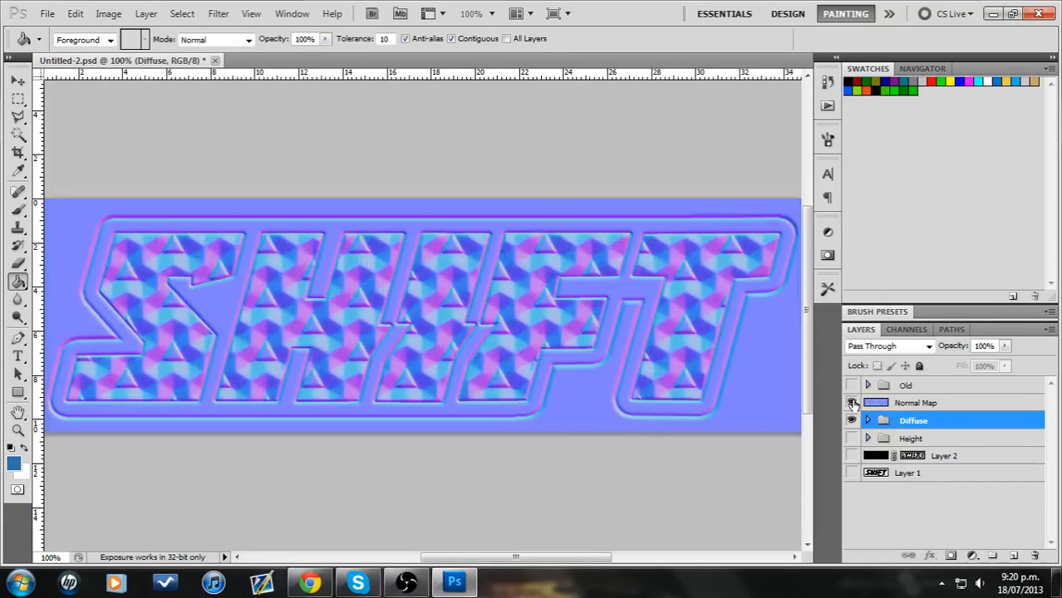
pyautogui.click(851, 403)
pyautogui.click(852, 403)
pyautogui.click(852, 403)
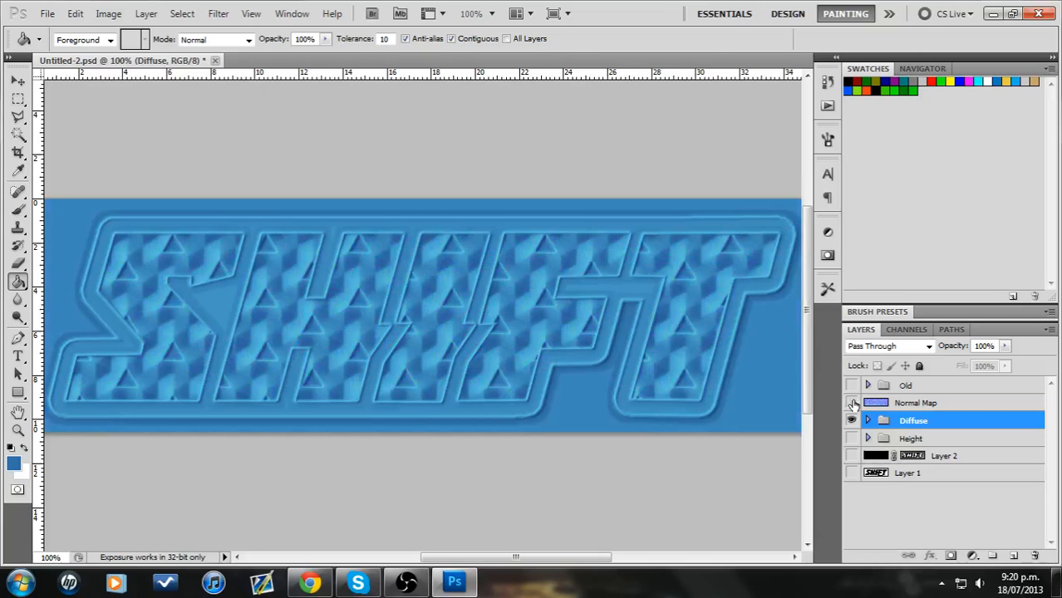
# - Expand the Diffuse group, examine the artwork repeatedly with and without Height copy 2, and collapse the group again
pyautogui.click(867, 421)
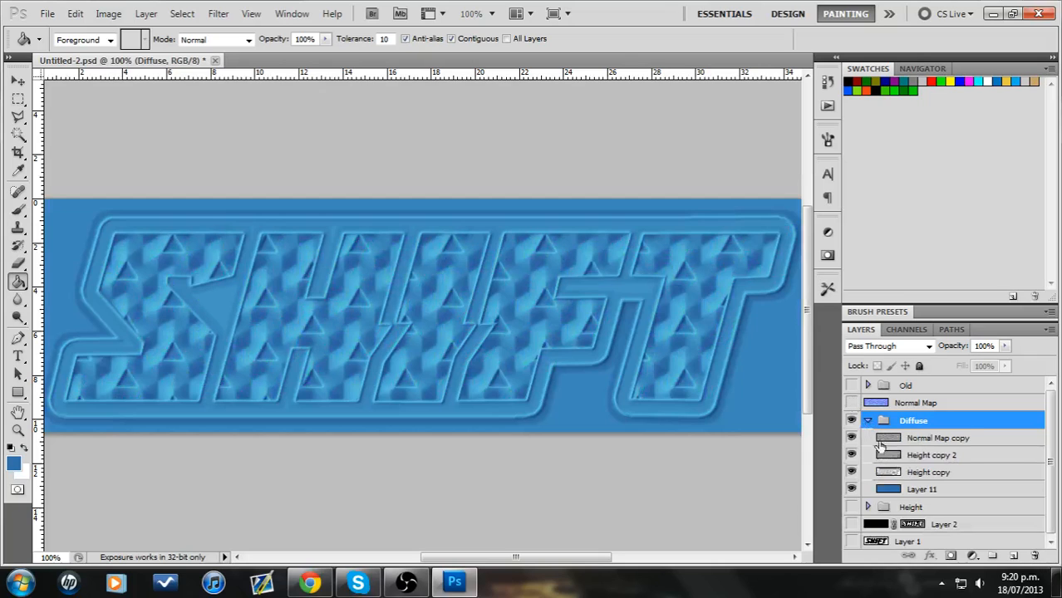
pyautogui.click(864, 456)
pyautogui.click(850, 455)
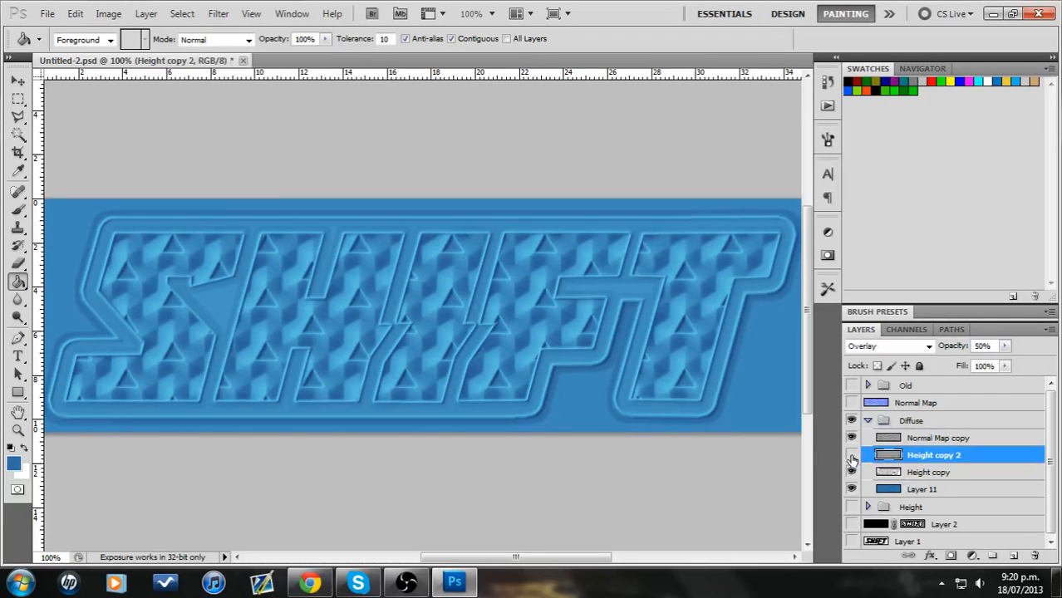
pyautogui.click(851, 456)
pyautogui.click(851, 456)
pyautogui.click(851, 456)
pyautogui.click(850, 456)
pyautogui.click(851, 457)
pyautogui.click(850, 456)
pyautogui.click(851, 457)
pyautogui.click(851, 456)
pyautogui.click(851, 456)
pyautogui.click(851, 456)
pyautogui.click(850, 456)
pyautogui.click(851, 456)
pyautogui.click(868, 422)
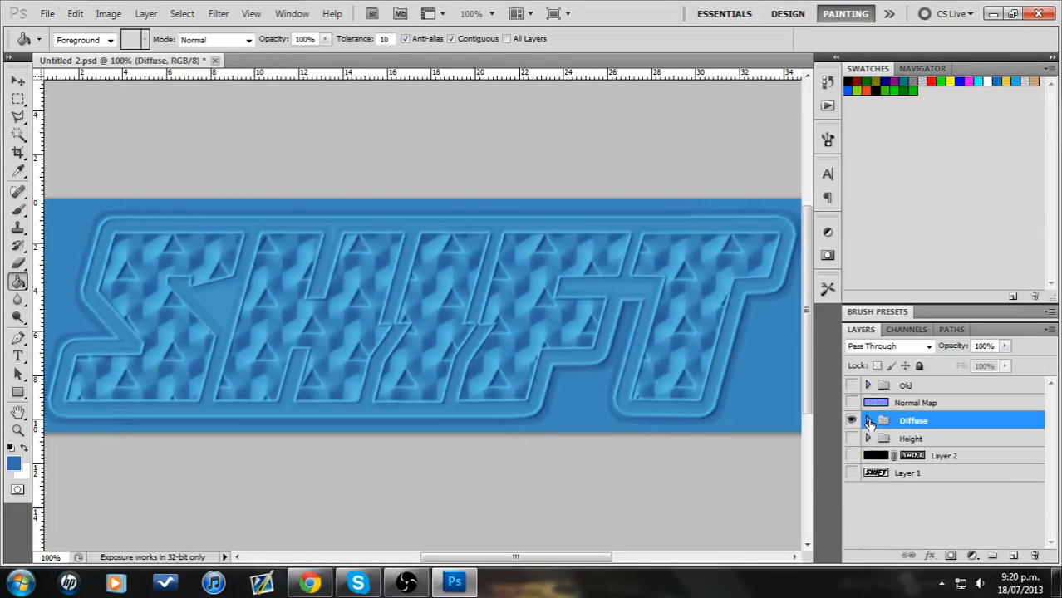